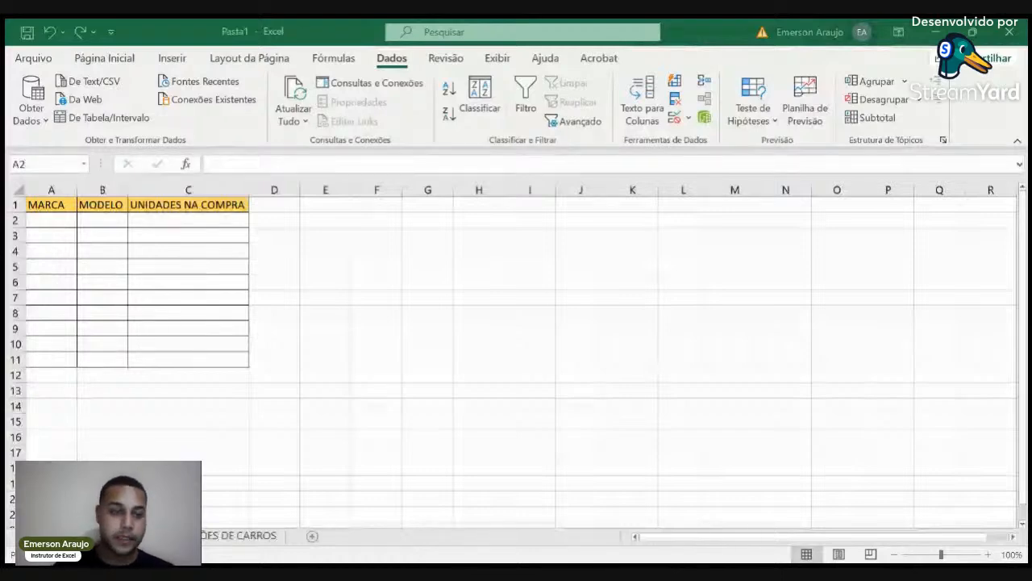
{"action": "key", "text": "alt+Tab"}
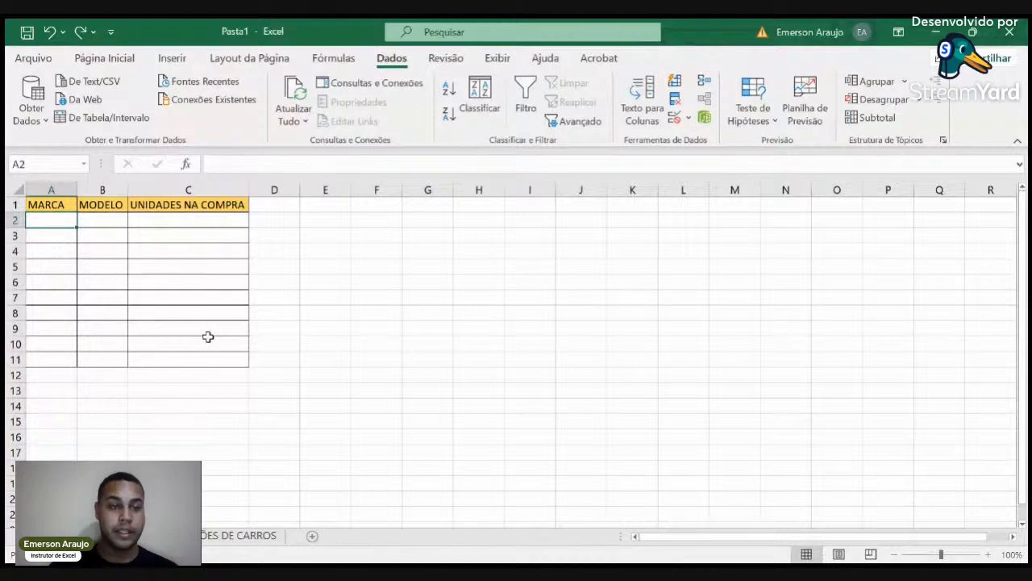
{"action": "left_click", "coordinate": [62, 233]}
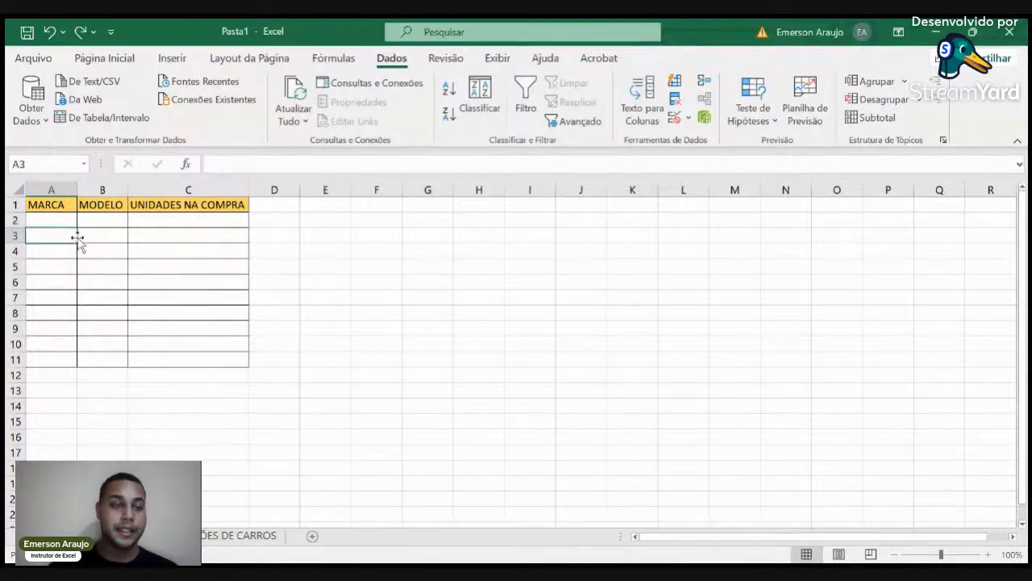
{"action": "left_click", "coordinate": [84, 236]}
{"action": "left_click", "coordinate": [93, 221]}
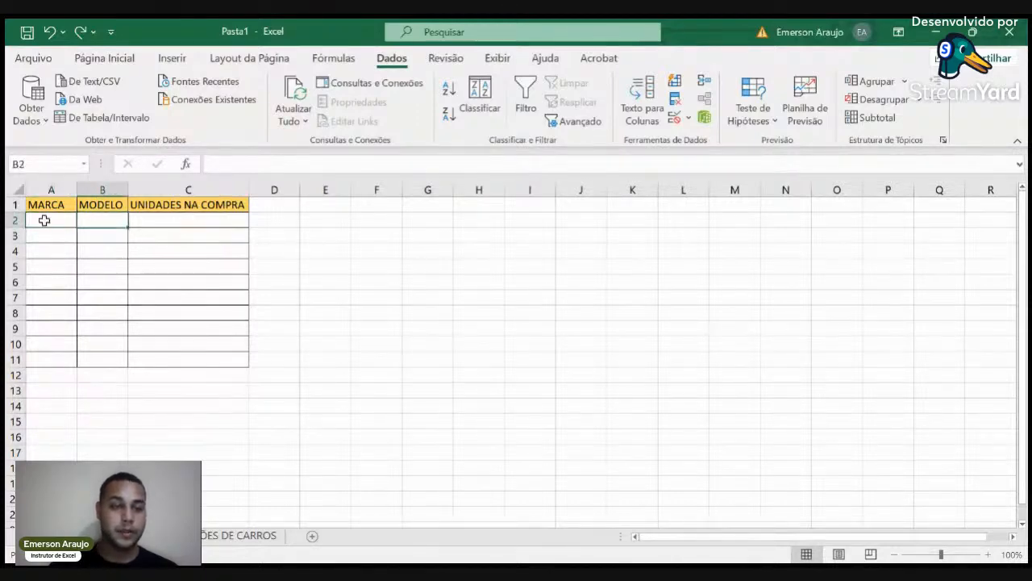
{"action": "left_click", "coordinate": [45, 220]}
{"action": "left_click", "coordinate": [60, 239]}
{"action": "left_click", "coordinate": [83, 239]}
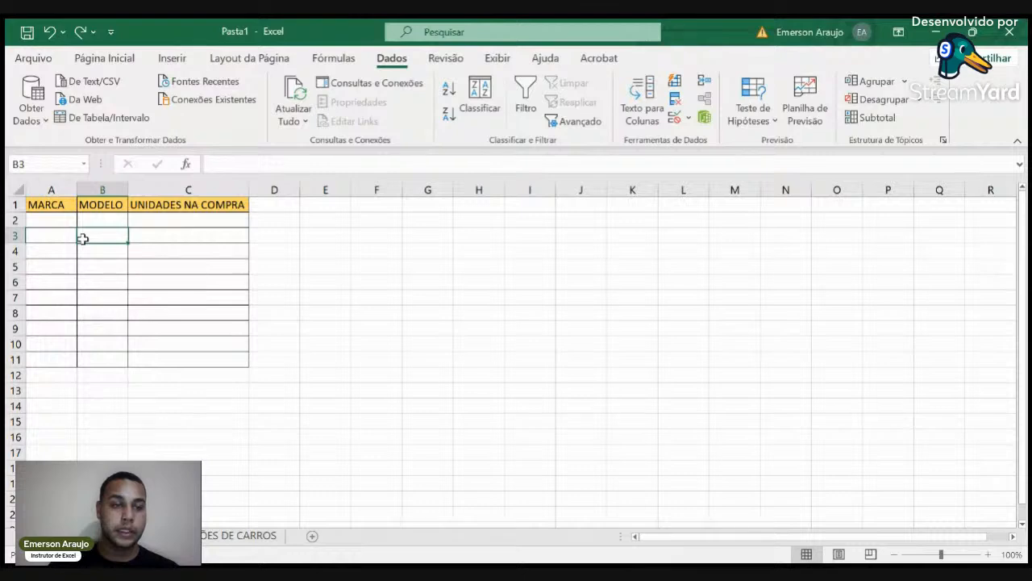
Step: Widen the MARCA and MODELO columns of the purchase table slightly
{"action": "left_click_drag", "start_coordinate": [79, 193], "coordinate": [157, 189]}
{"action": "left_click", "coordinate": [80, 221]}
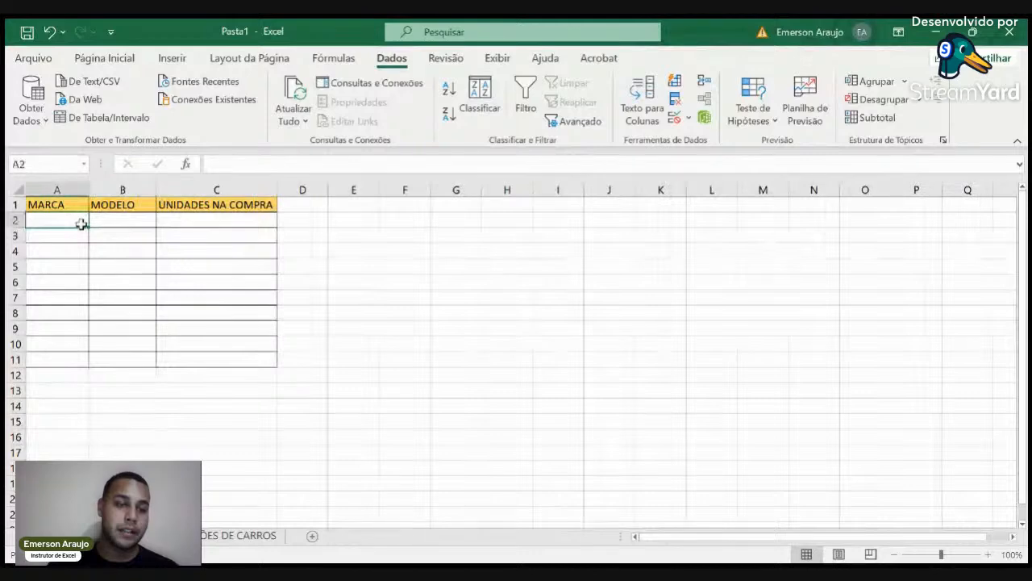
Step: Review the headings of the purchase table and the four car brand headings on the sheet of car options
{"action": "left_click", "coordinate": [58, 205]}
{"action": "left_click", "coordinate": [116, 207]}
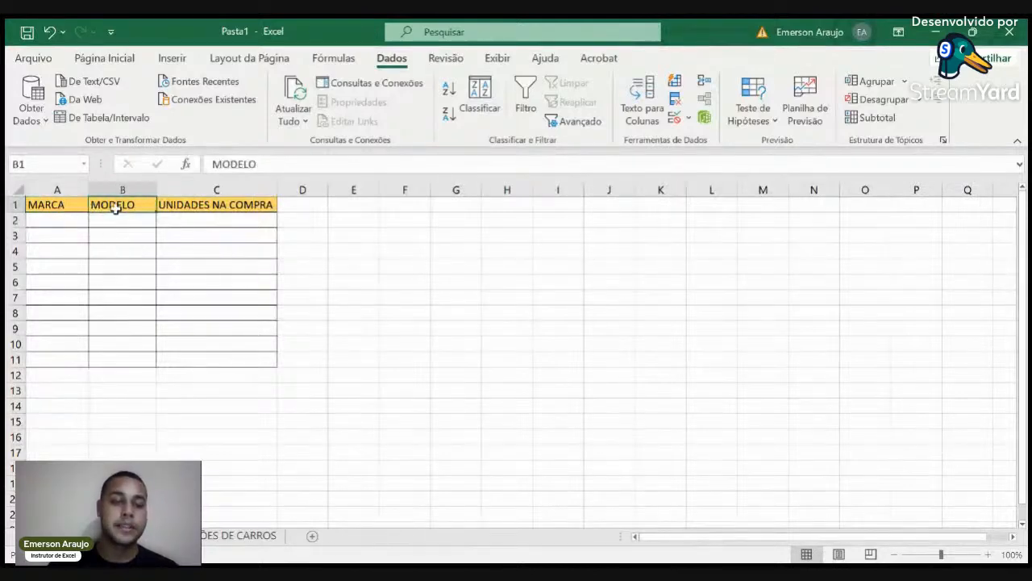
{"action": "left_click", "coordinate": [188, 207]}
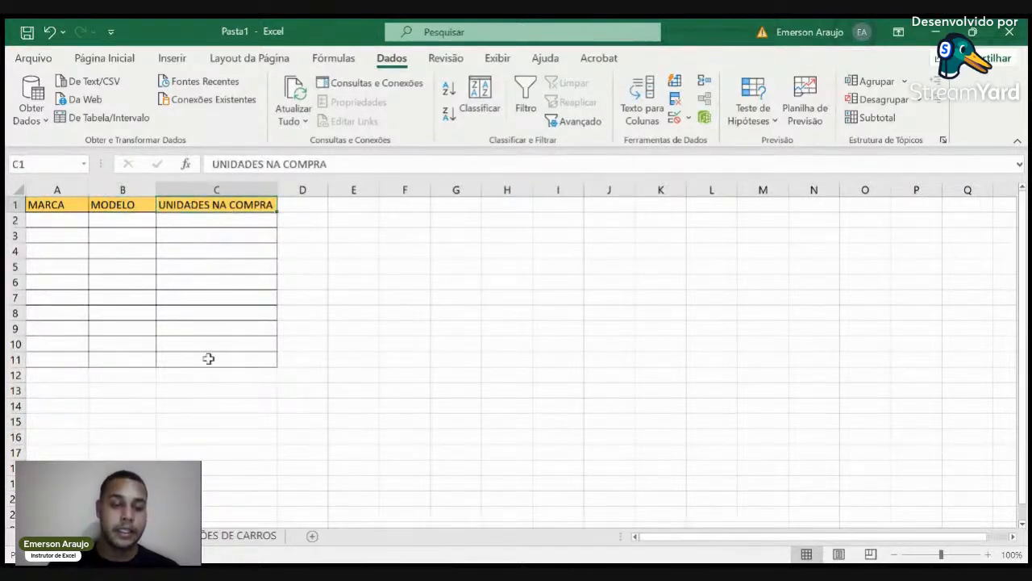
{"action": "left_click", "coordinate": [236, 537]}
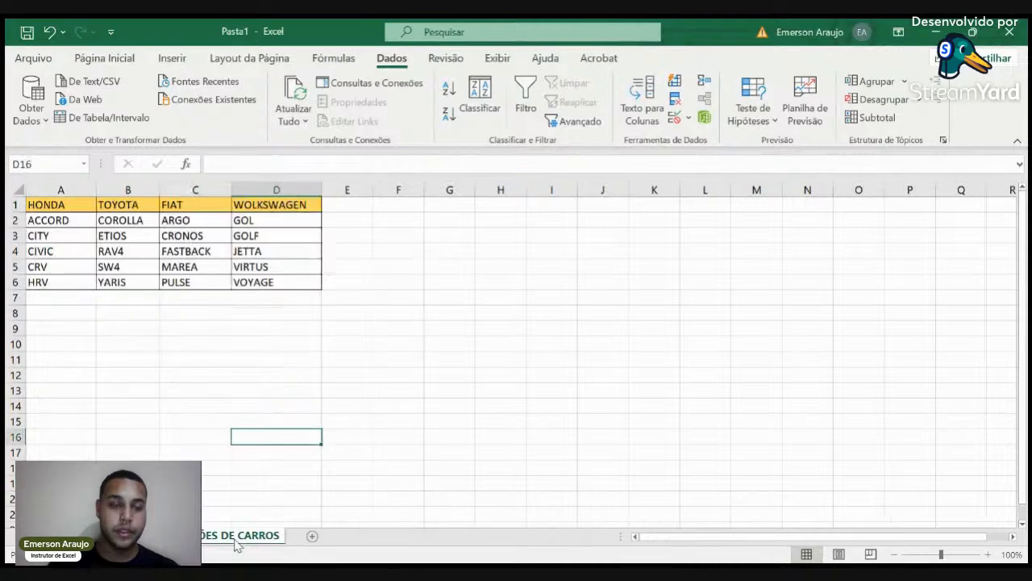
{"action": "left_click", "coordinate": [58, 203]}
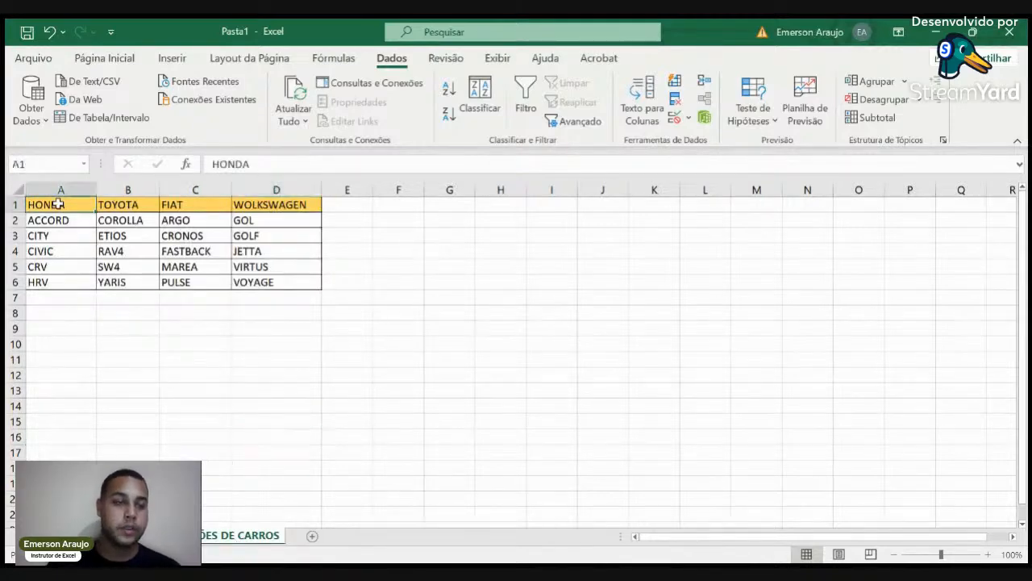
{"action": "left_click", "coordinate": [101, 206]}
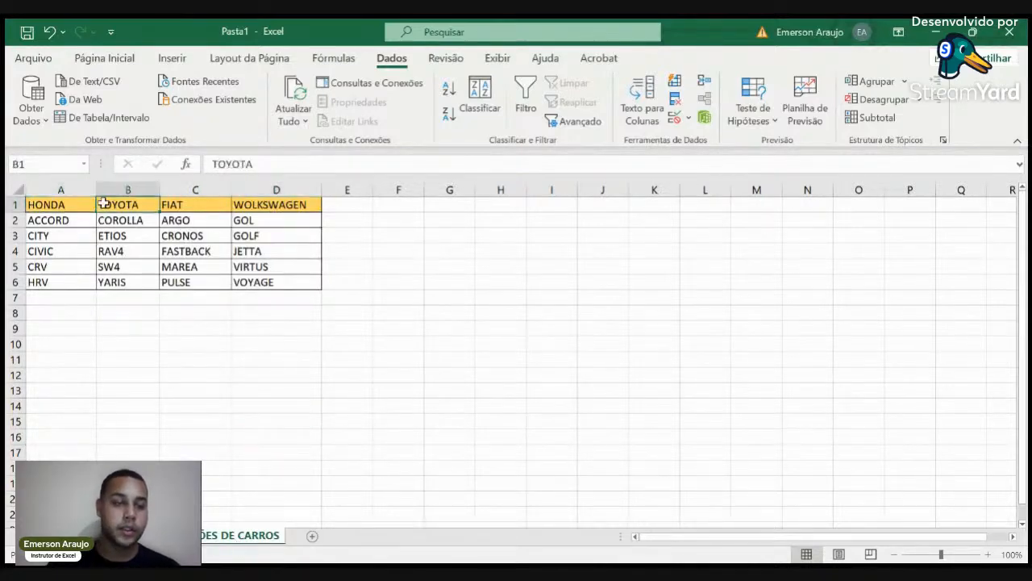
{"action": "left_click", "coordinate": [188, 205]}
{"action": "left_click", "coordinate": [254, 205]}
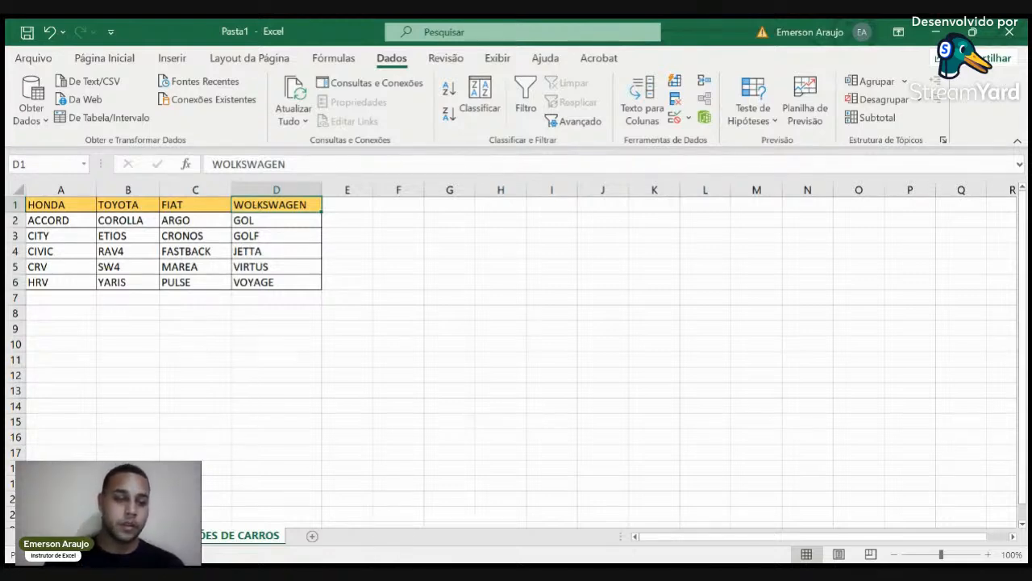
Step: Return to the purchase table and examine its MARCA, MODELO and UNIDADES NA COMPRA columns
{"action": "left_click", "coordinate": [129, 535]}
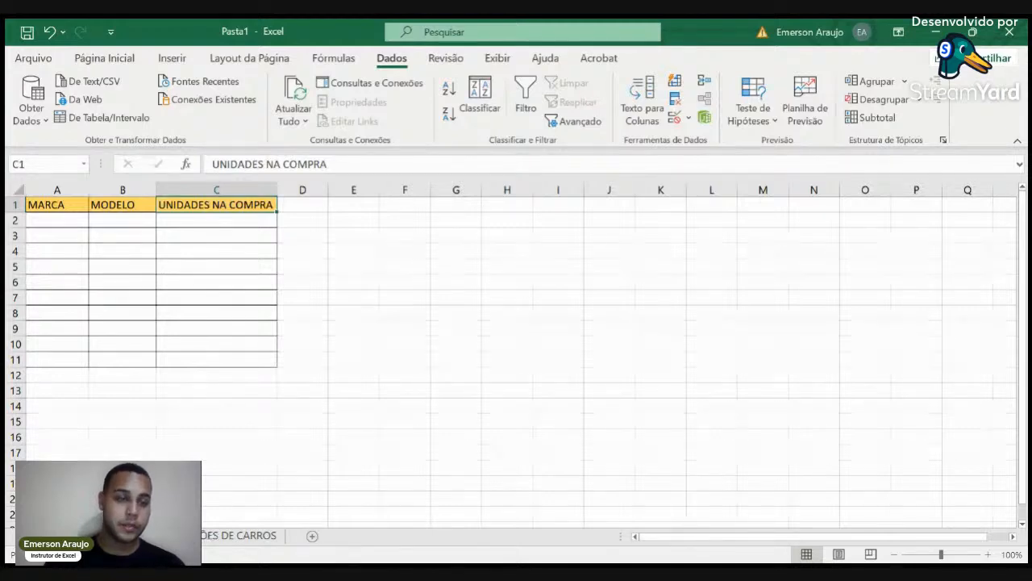
{"action": "left_click", "coordinate": [45, 204]}
{"action": "left_click", "coordinate": [127, 205]}
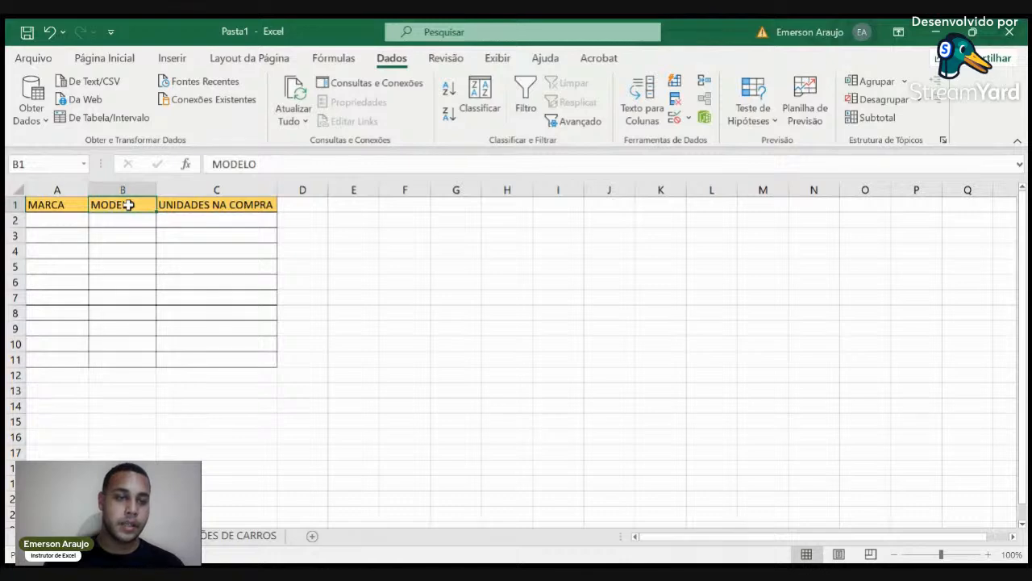
{"action": "left_click", "coordinate": [47, 221]}
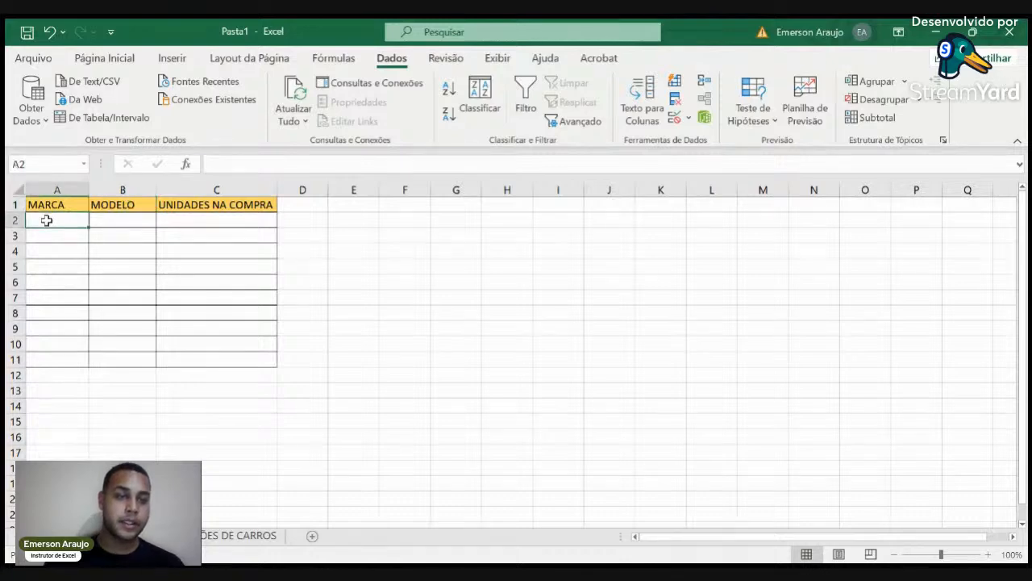
{"action": "left_click", "coordinate": [137, 222]}
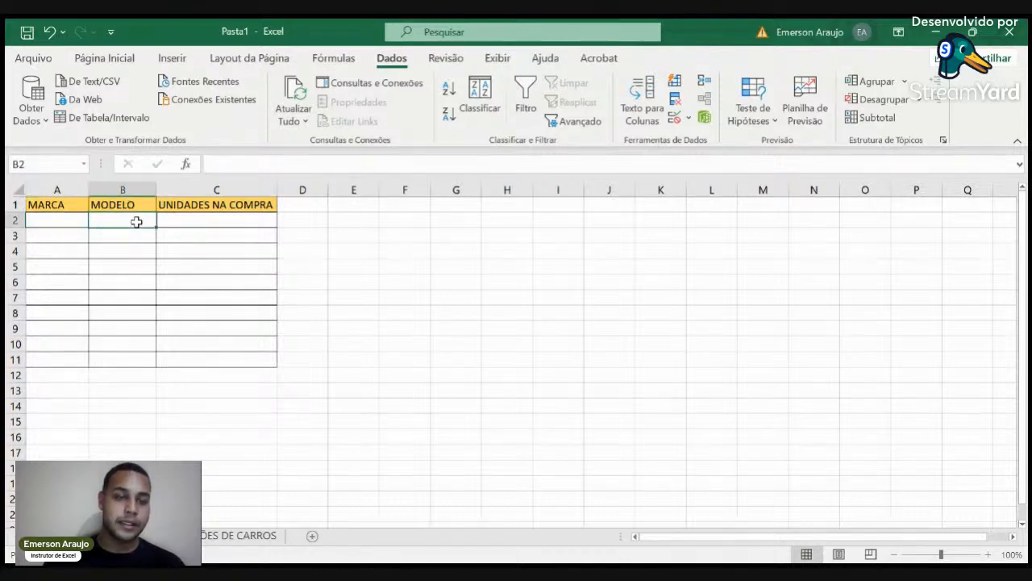
{"action": "left_click", "coordinate": [70, 224]}
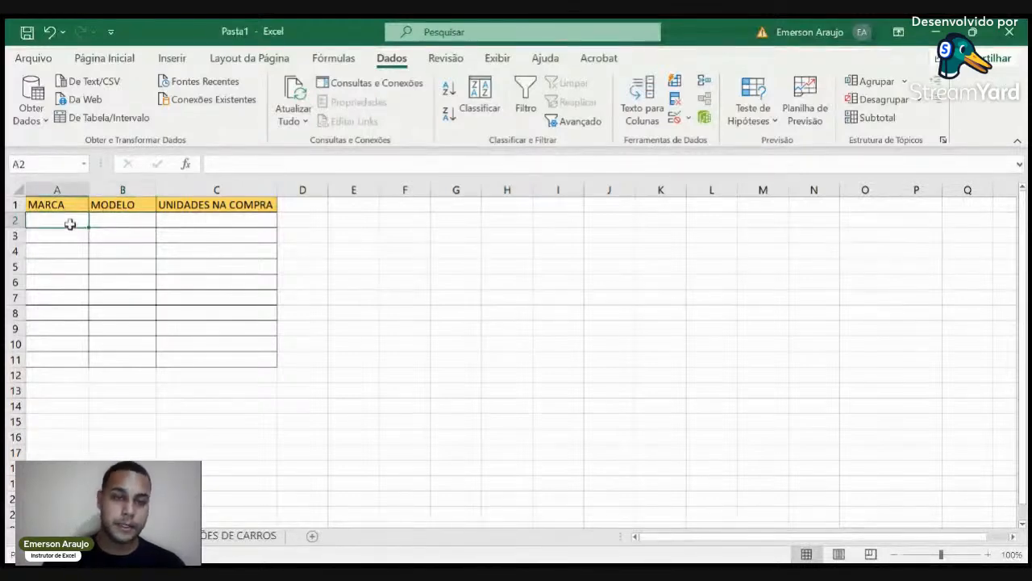
{"action": "left_click", "coordinate": [187, 216]}
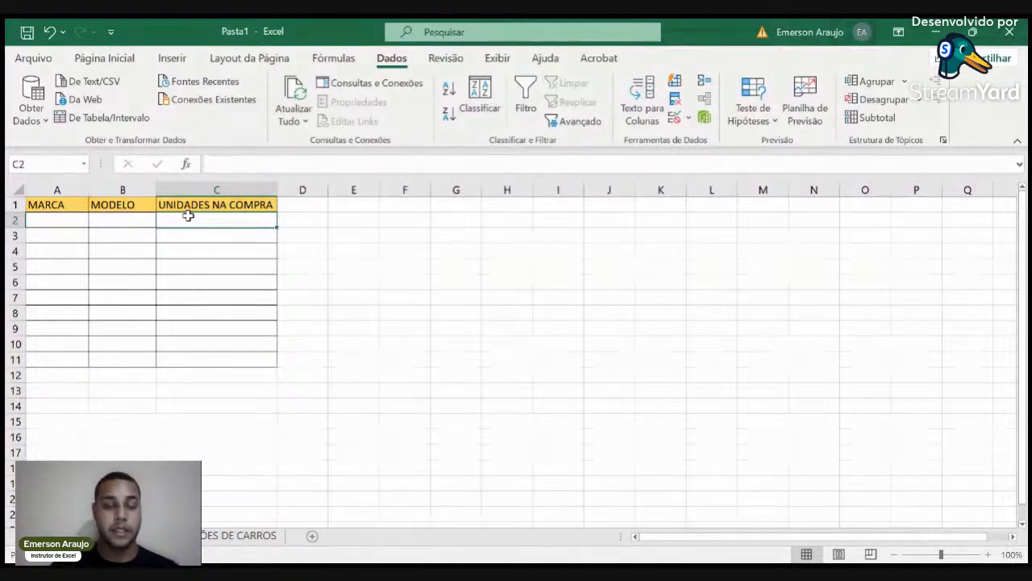
{"action": "left_click", "coordinate": [127, 220]}
{"action": "left_click", "coordinate": [81, 226]}
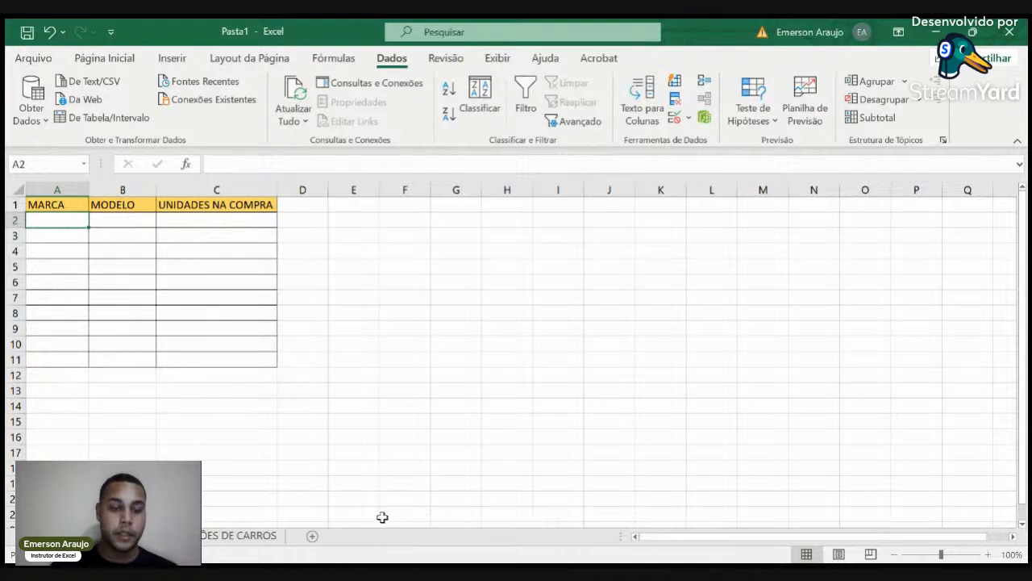
Step: Go back to the sheet of car options and examine the brand headings in row 1
{"action": "left_click", "coordinate": [214, 538]}
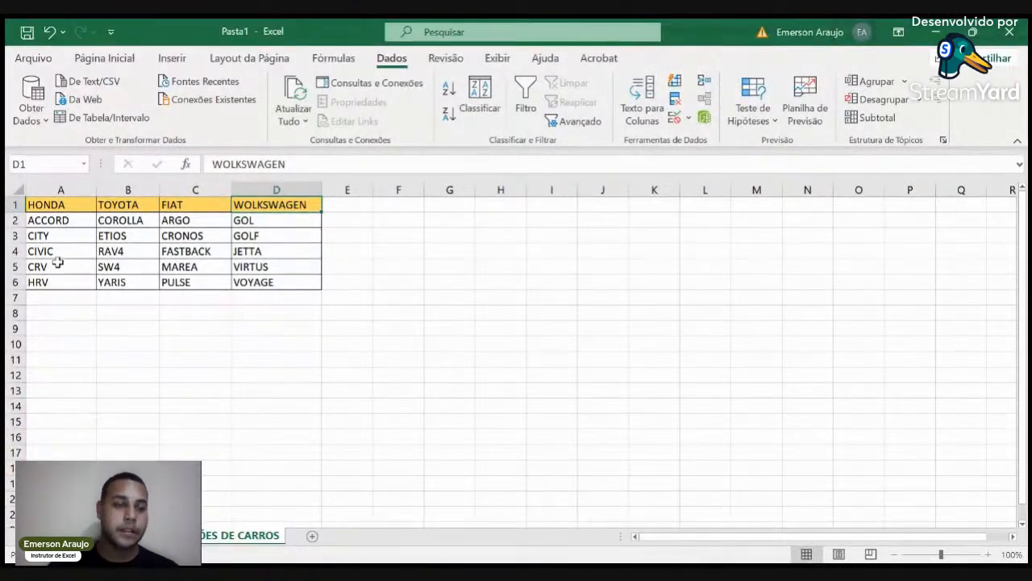
{"action": "left_click", "coordinate": [44, 202]}
{"action": "left_click", "coordinate": [115, 206]}
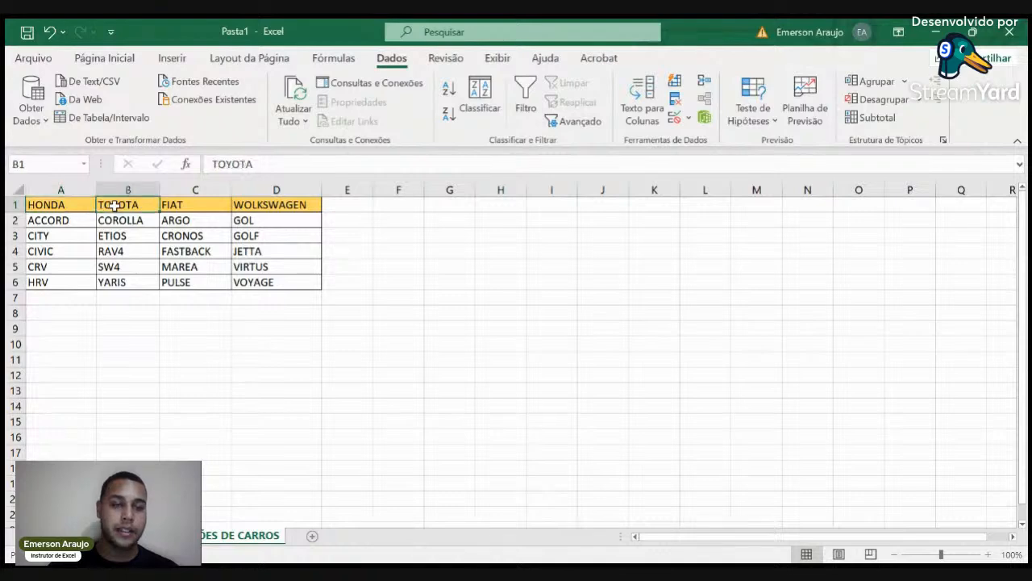
{"action": "left_click", "coordinate": [179, 206]}
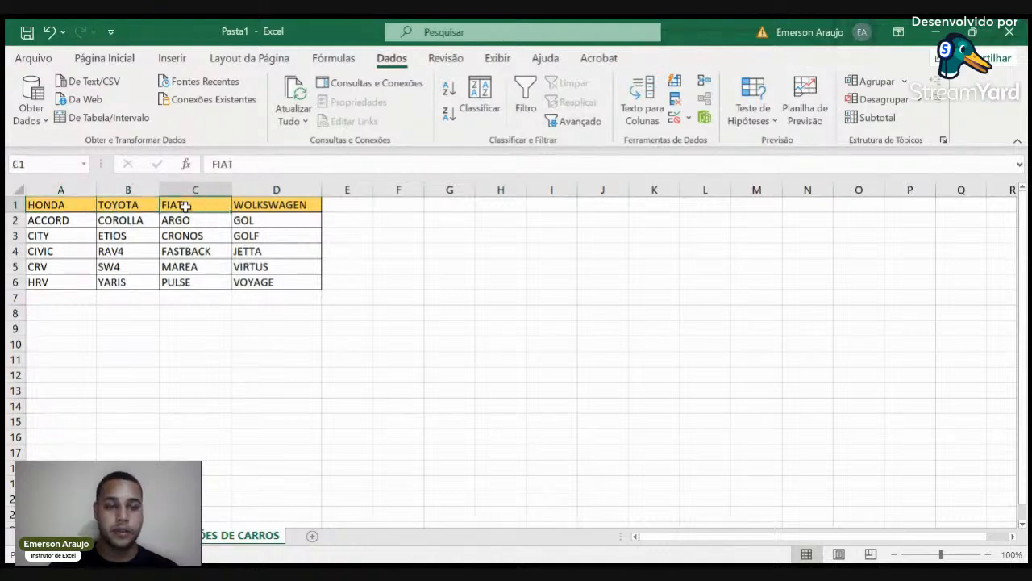
{"action": "left_click", "coordinate": [274, 205]}
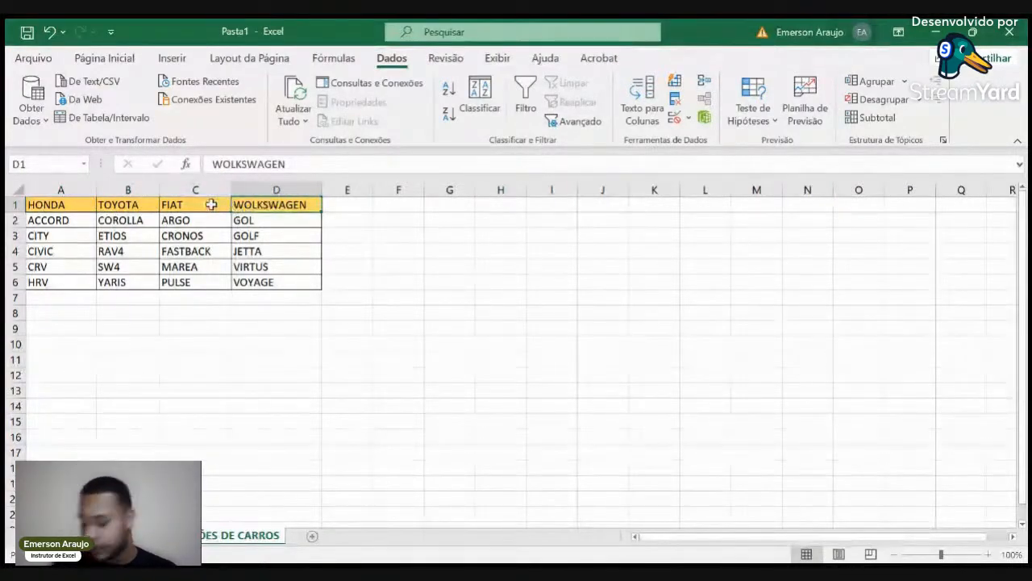
{"action": "left_click", "coordinate": [192, 205]}
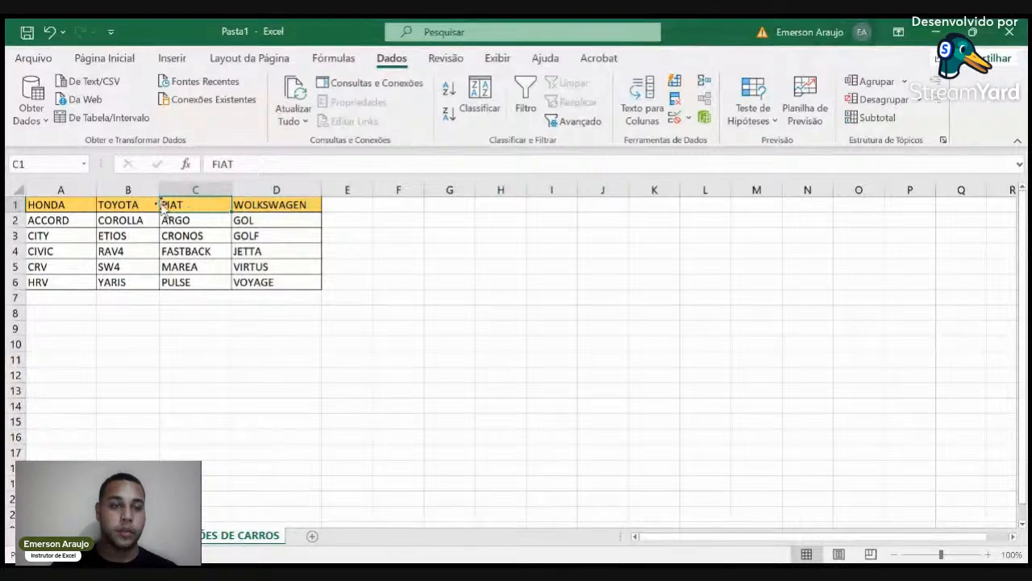
{"action": "left_click", "coordinate": [133, 205]}
{"action": "left_click", "coordinate": [91, 205]}
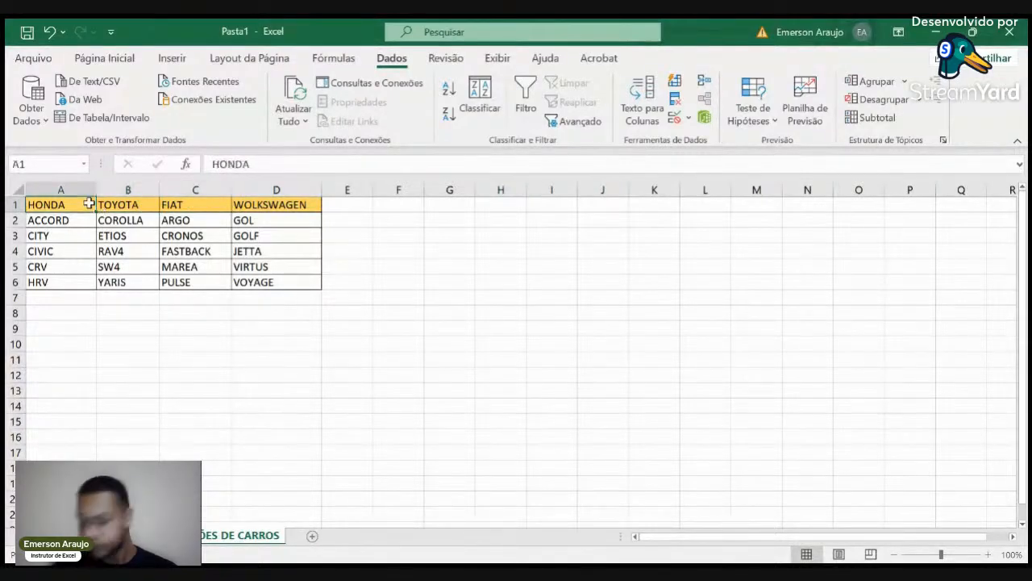
{"action": "left_click", "coordinate": [111, 205]}
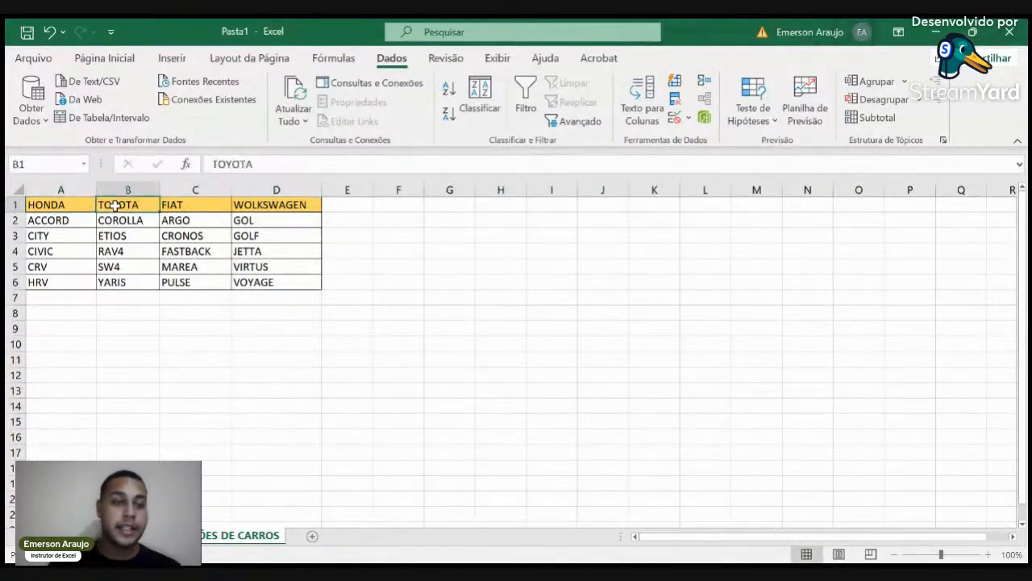
{"action": "left_click", "coordinate": [165, 204]}
{"action": "left_click", "coordinate": [247, 207]}
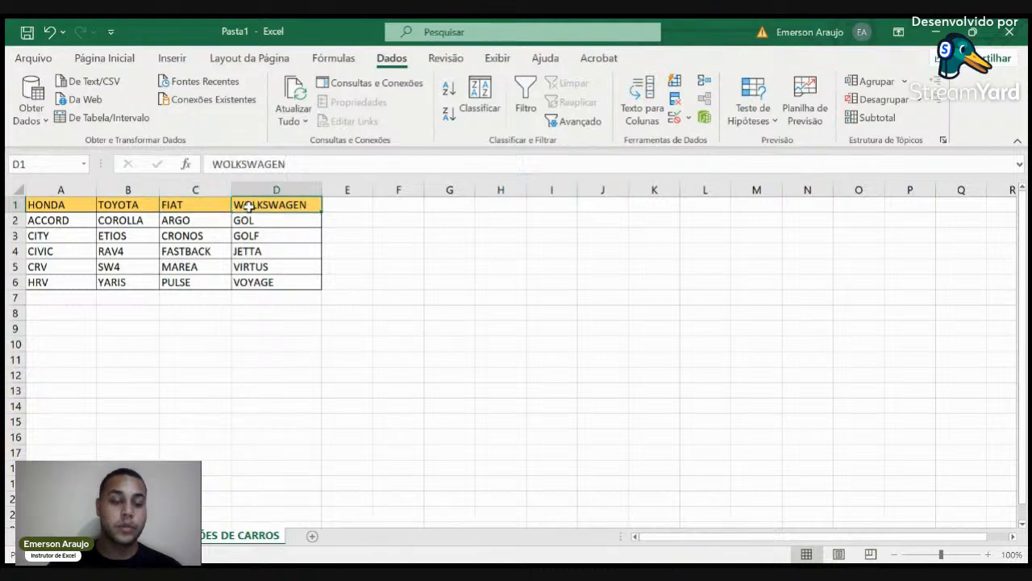
Step: Examine the models listed under the WOLKSWAGEN and HONDA headings
{"action": "left_click", "coordinate": [258, 221]}
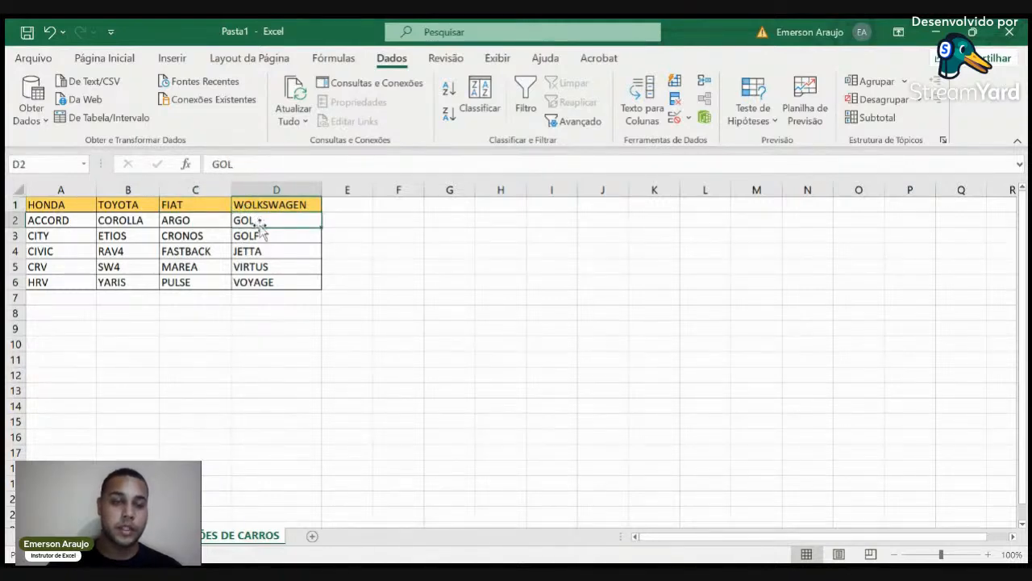
{"action": "left_click", "coordinate": [262, 235]}
{"action": "left_click", "coordinate": [266, 251]}
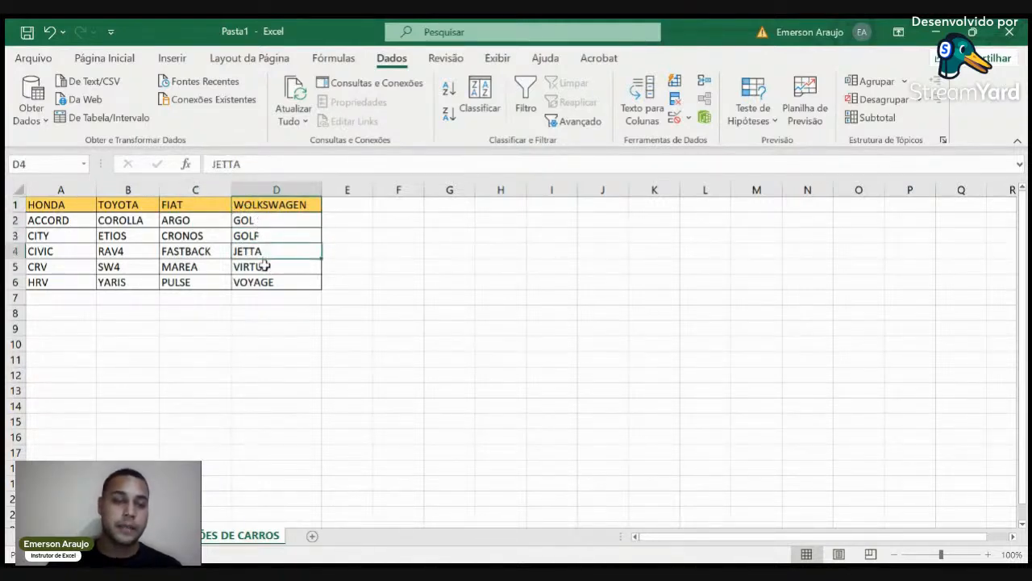
{"action": "left_click", "coordinate": [264, 266]}
{"action": "left_click", "coordinate": [62, 205]}
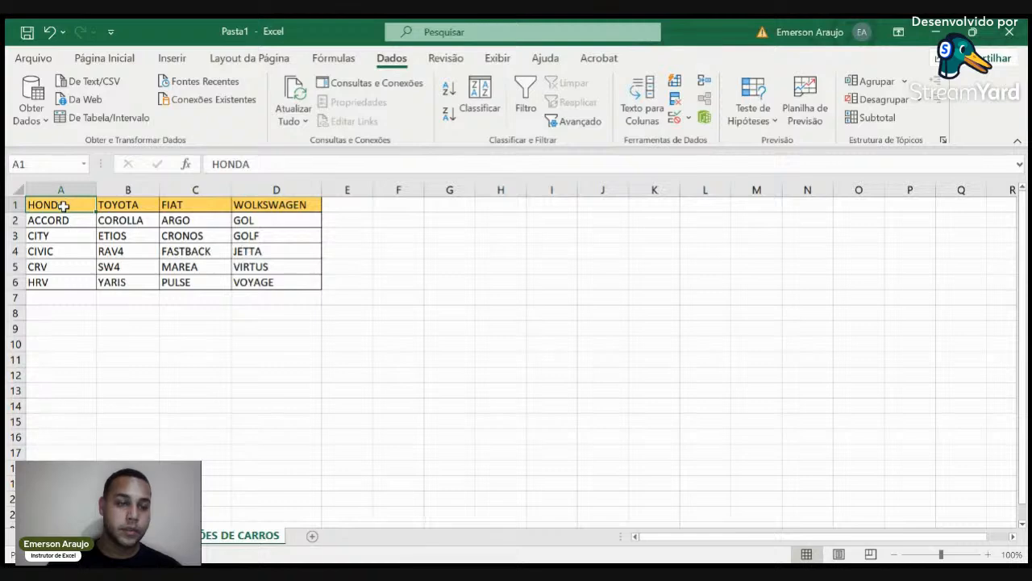
{"action": "left_click", "coordinate": [70, 216]}
{"action": "left_click", "coordinate": [66, 235]}
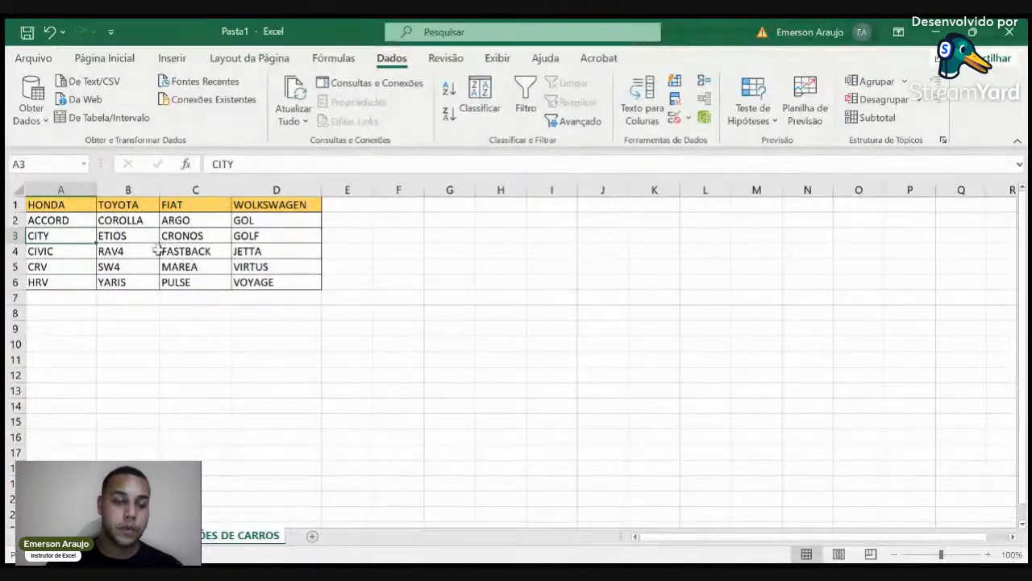
Step: Return to the purchase table and look over the empty cells of the MARCA column
{"action": "left_click", "coordinate": [133, 536]}
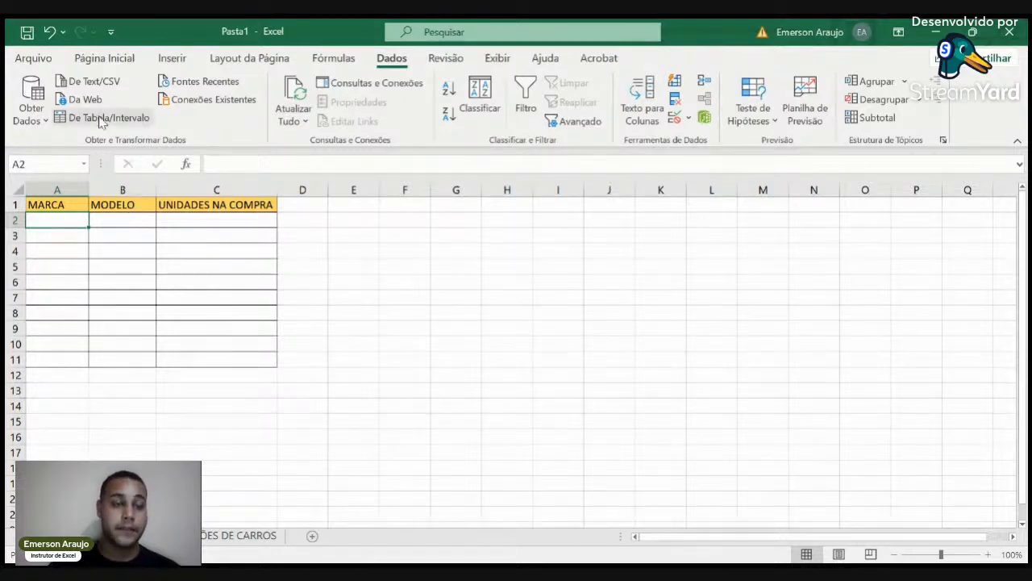
{"action": "left_click", "coordinate": [88, 56]}
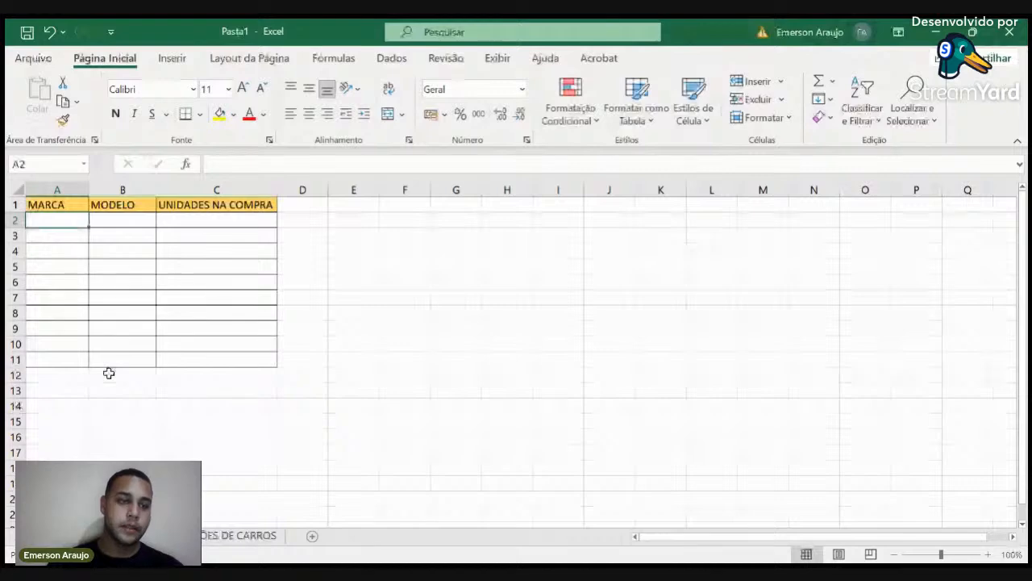
{"action": "left_click", "coordinate": [69, 239]}
{"action": "left_click", "coordinate": [69, 252]}
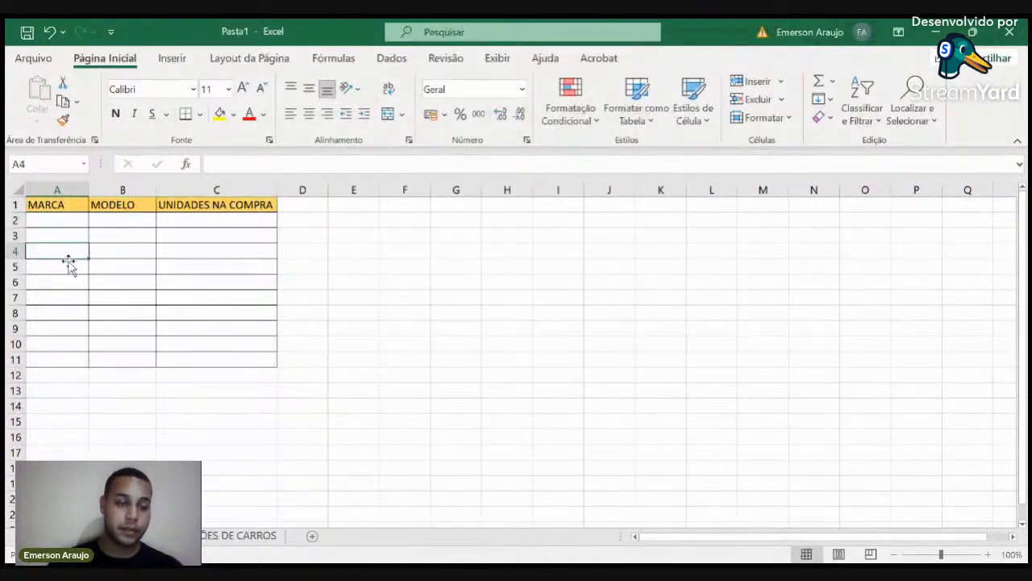
{"action": "left_click", "coordinate": [67, 283]}
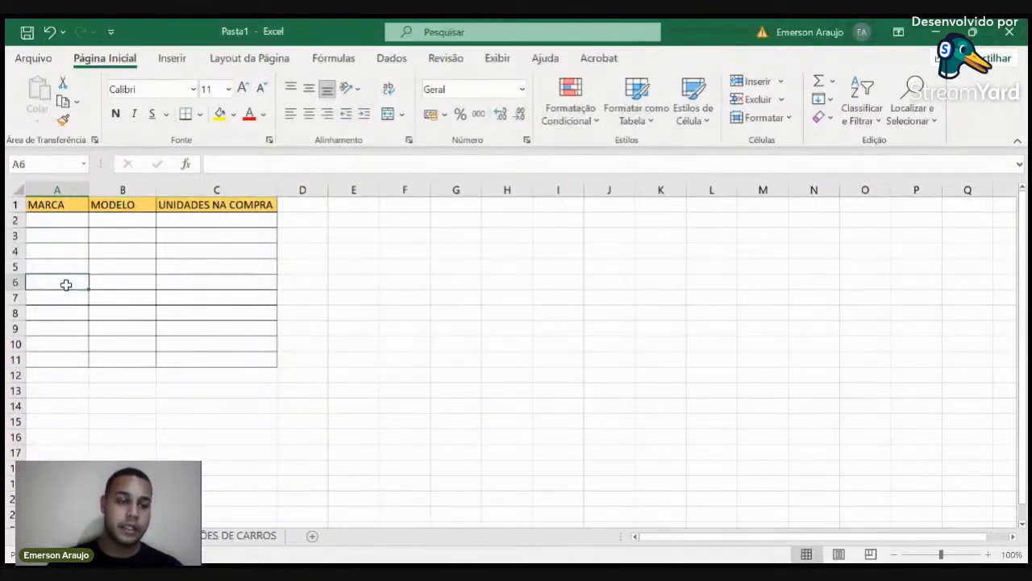
Step: Check the brand headings in row 1 of the car options sheet and return to the purchase table
{"action": "left_click", "coordinate": [244, 538]}
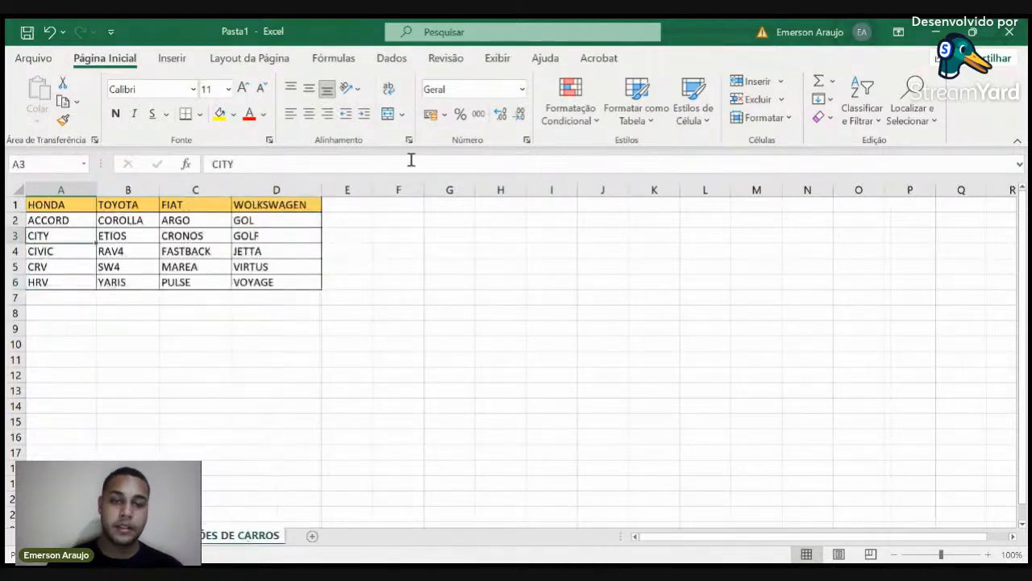
{"action": "left_click", "coordinate": [72, 201]}
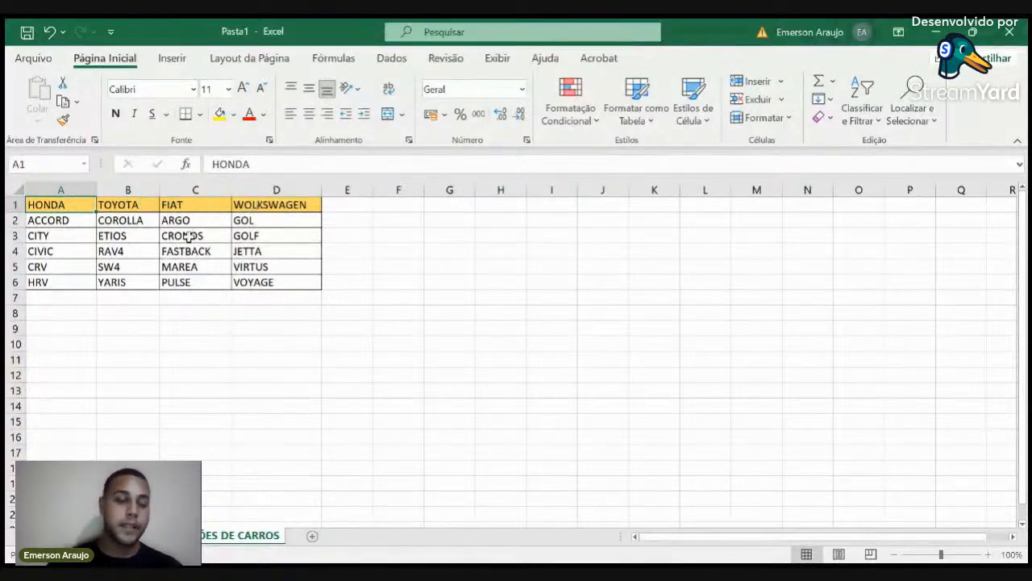
{"action": "left_click", "coordinate": [97, 536]}
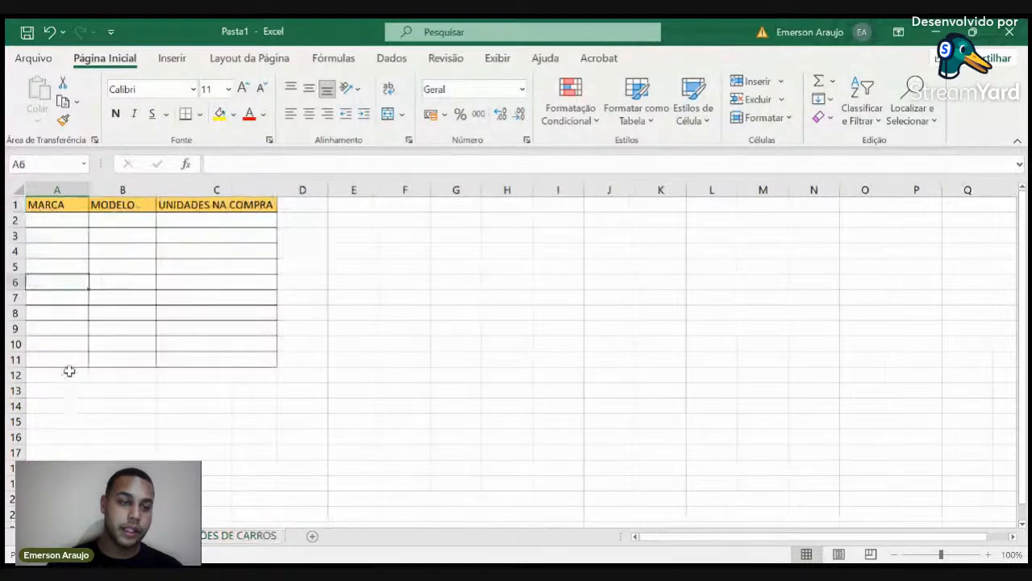
Step: Add a drop-down list validation to cell A2, sourced from the brand headings A1:D1 on the car options sheet
{"action": "left_click", "coordinate": [46, 224]}
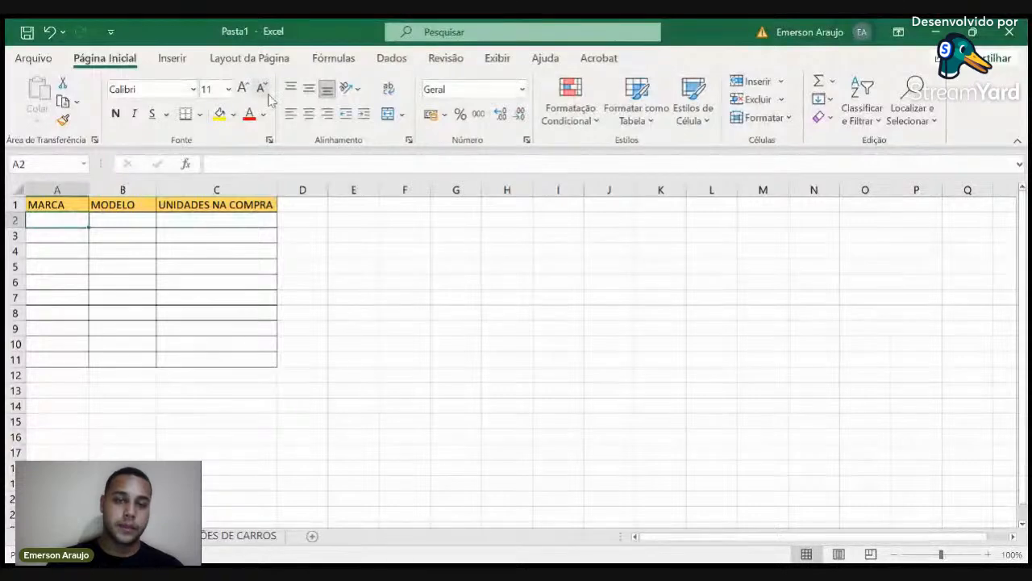
{"action": "left_click", "coordinate": [391, 61]}
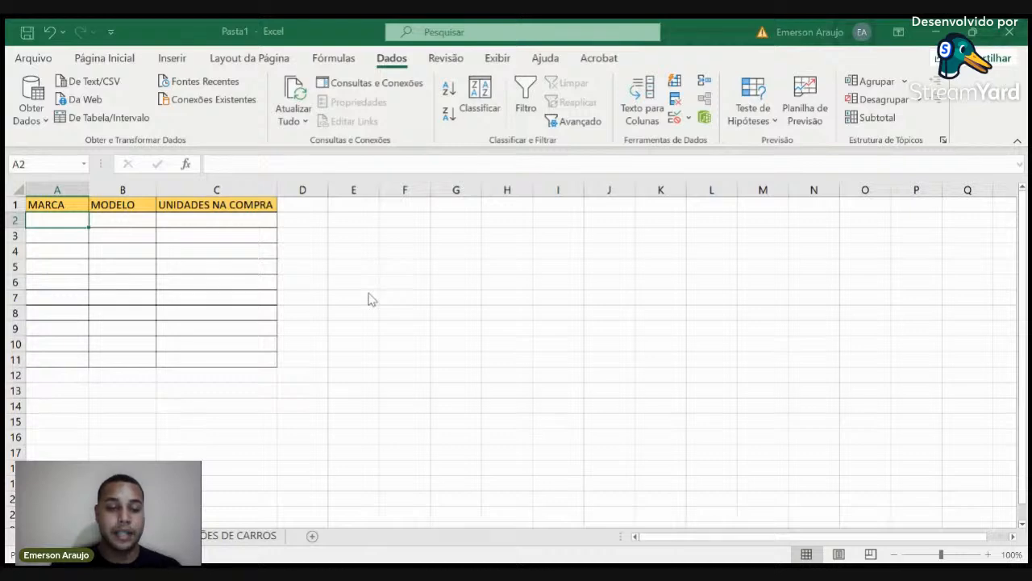
{"action": "left_click", "coordinate": [326, 358]}
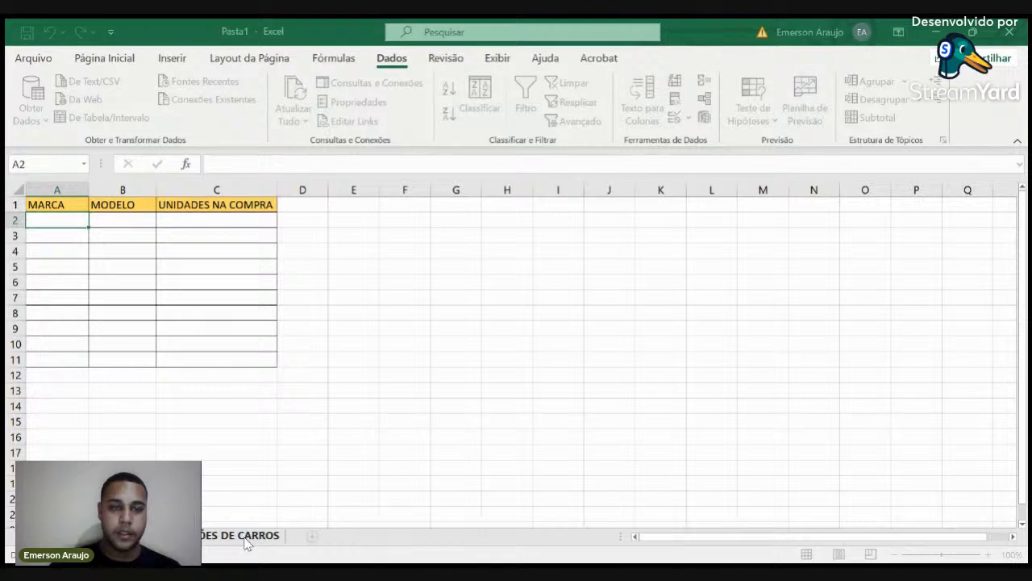
{"action": "left_click", "coordinate": [246, 536]}
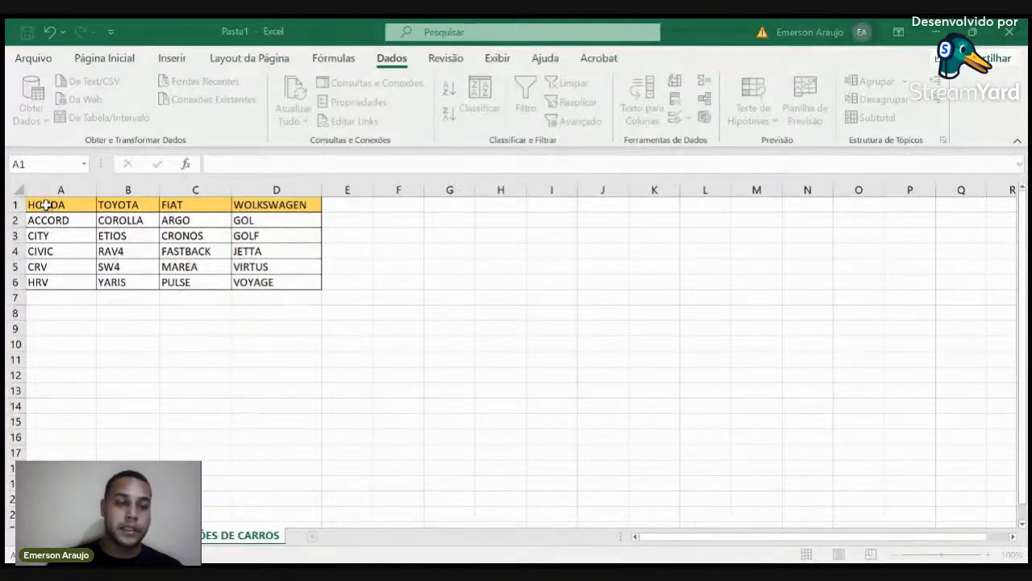
{"action": "left_click_drag", "start_coordinate": [45, 204], "coordinate": [138, 204]}
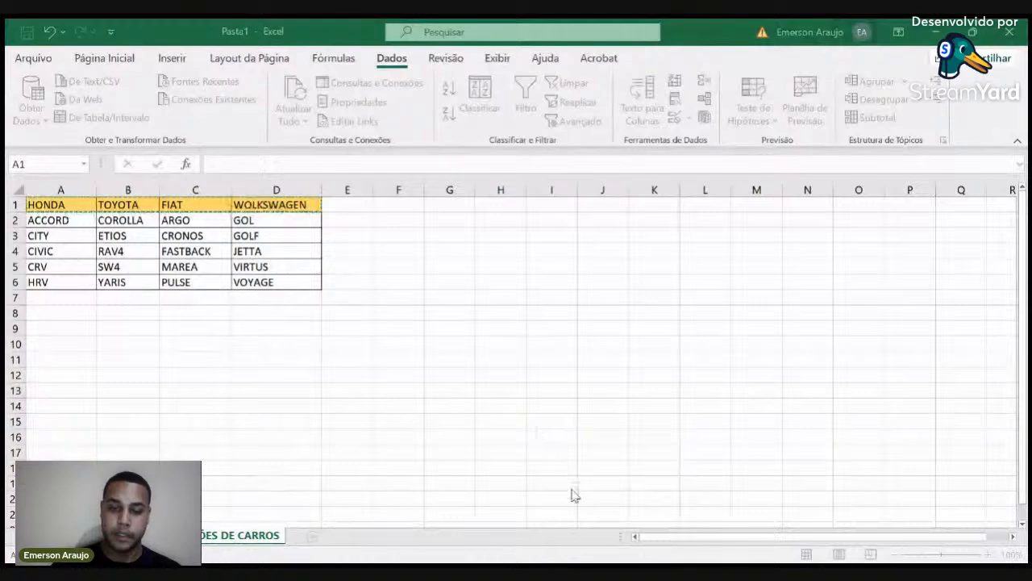
{"action": "key", "text": "Escape"}
{"action": "key", "text": "ctrl+Page_Down"}
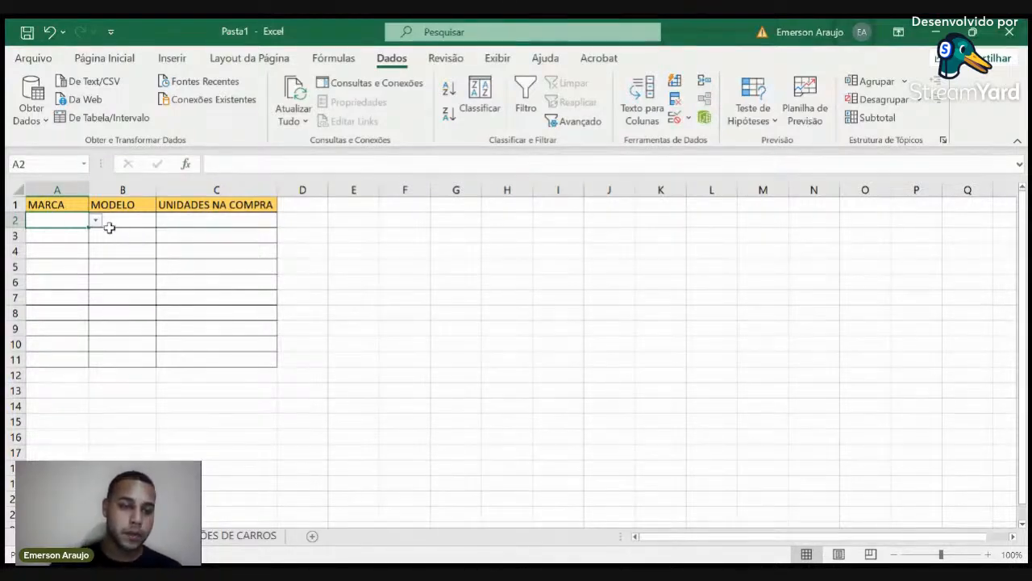
Step: Choose HONDA from the brand list in cell A2 and look over the empty MARCA cells beneath it
{"action": "left_click", "coordinate": [59, 236]}
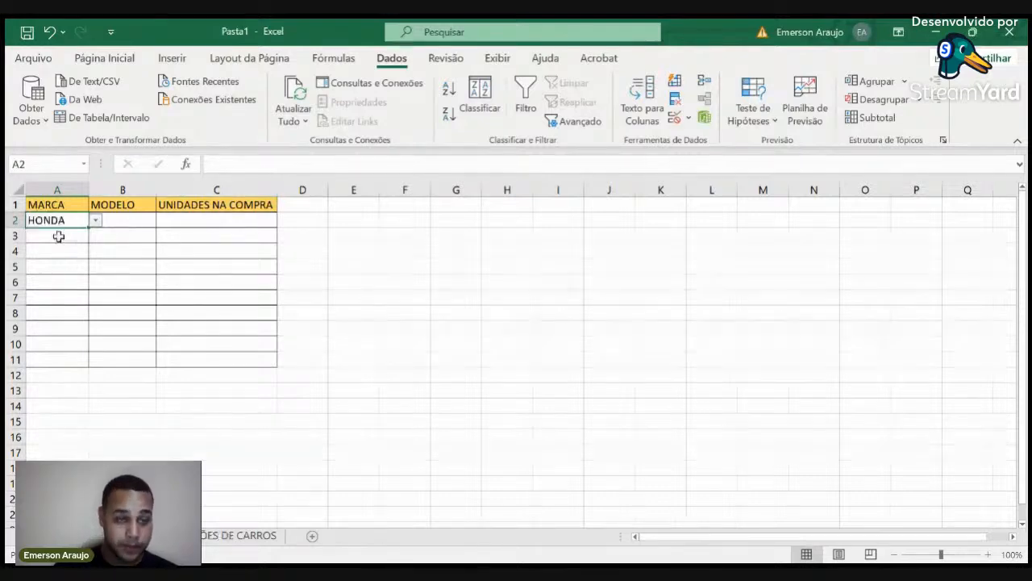
{"action": "left_click", "coordinate": [59, 236]}
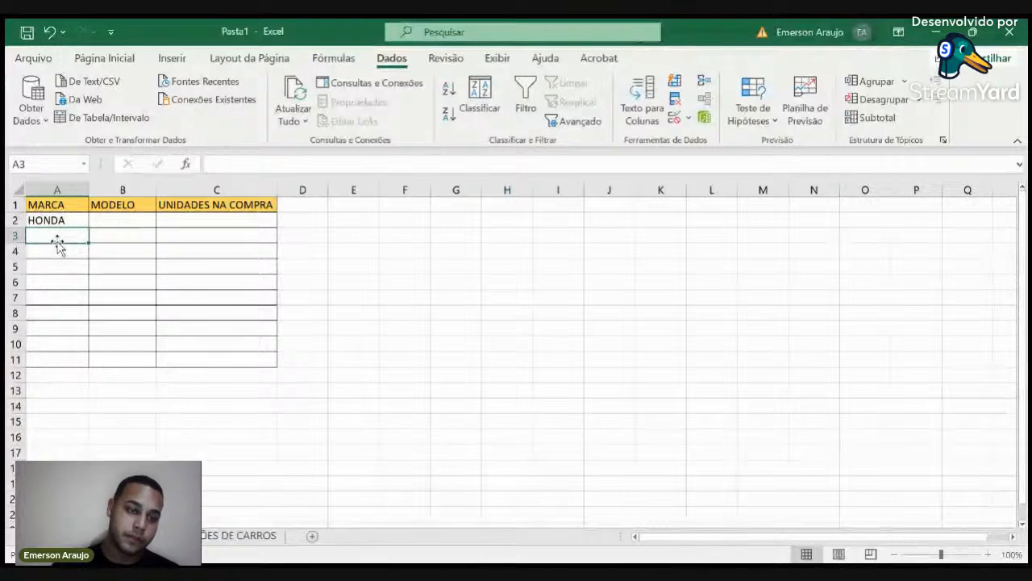
{"action": "left_click_drag", "start_coordinate": [56, 233], "coordinate": [48, 362]}
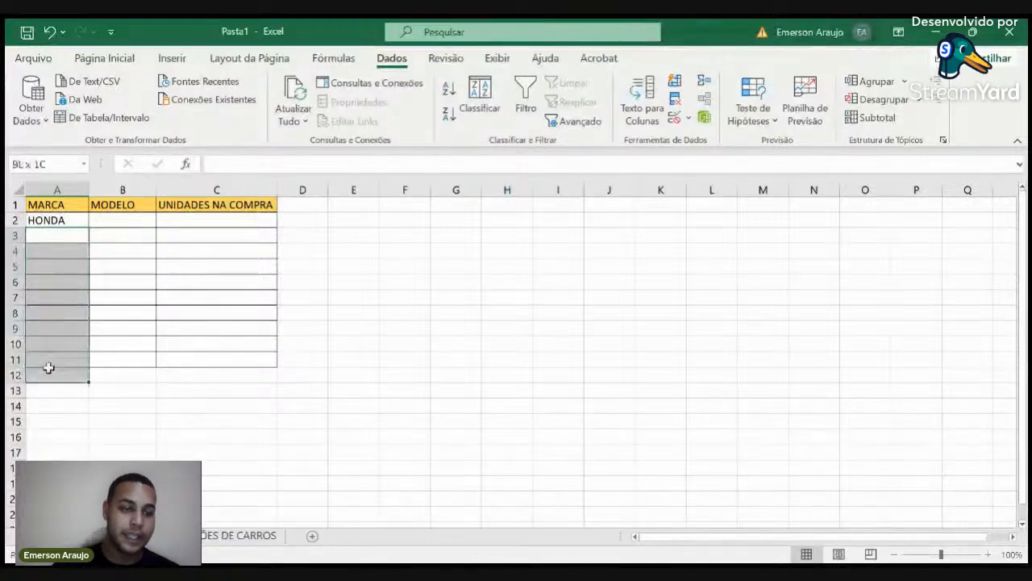
{"action": "left_click", "coordinate": [146, 282]}
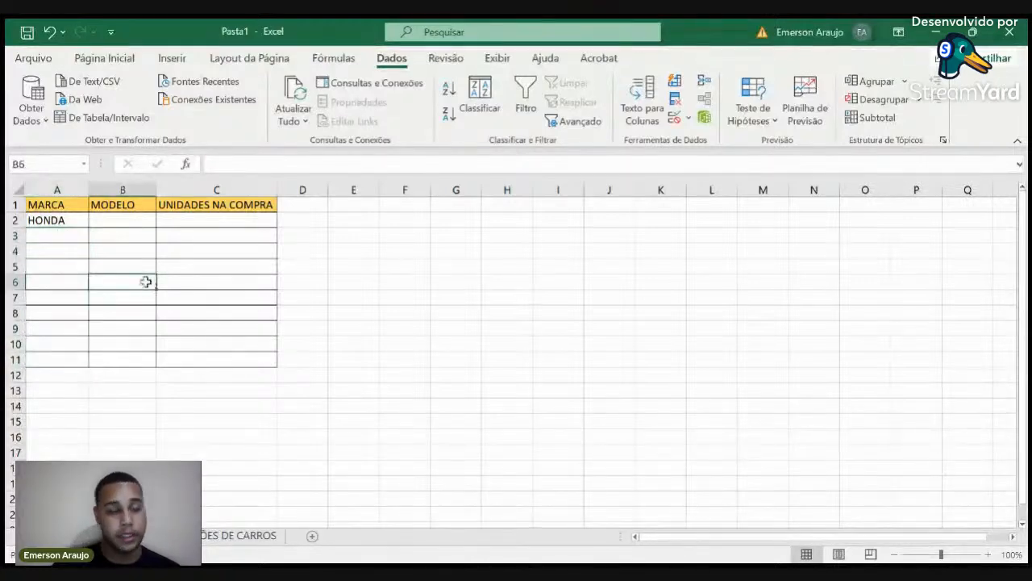
Step: Try to fill cell A2 down the MARCA column to row 12, and undo the fill
{"action": "left_click", "coordinate": [58, 219]}
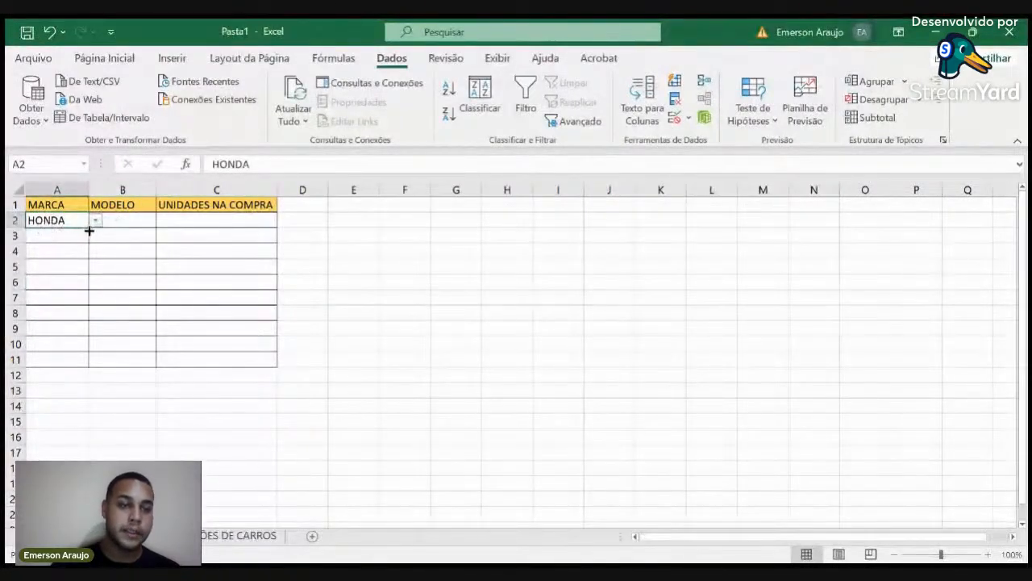
{"action": "left_click_drag", "start_coordinate": [89, 231], "coordinate": [87, 380]}
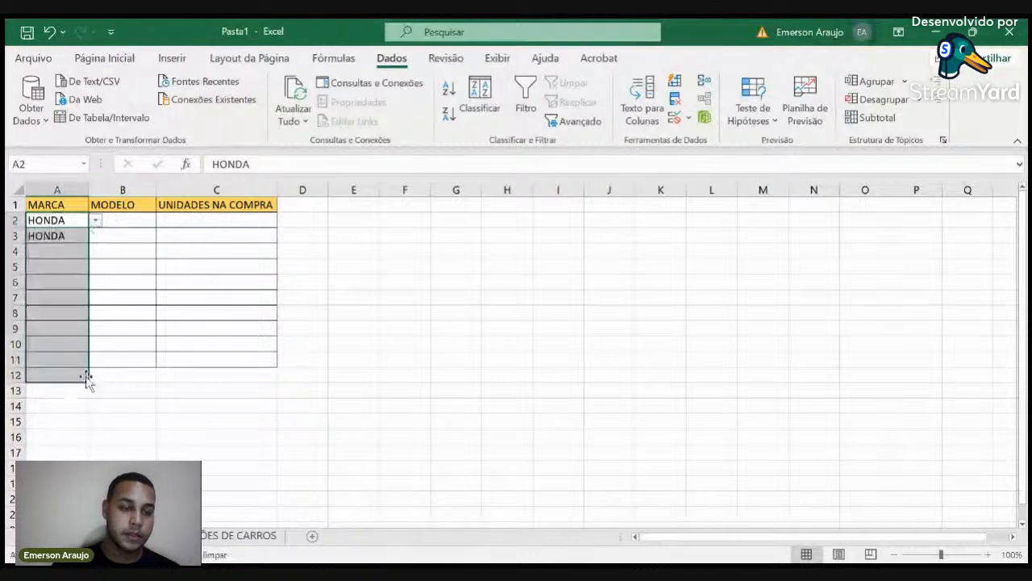
{"action": "key", "text": "ctrl+z"}
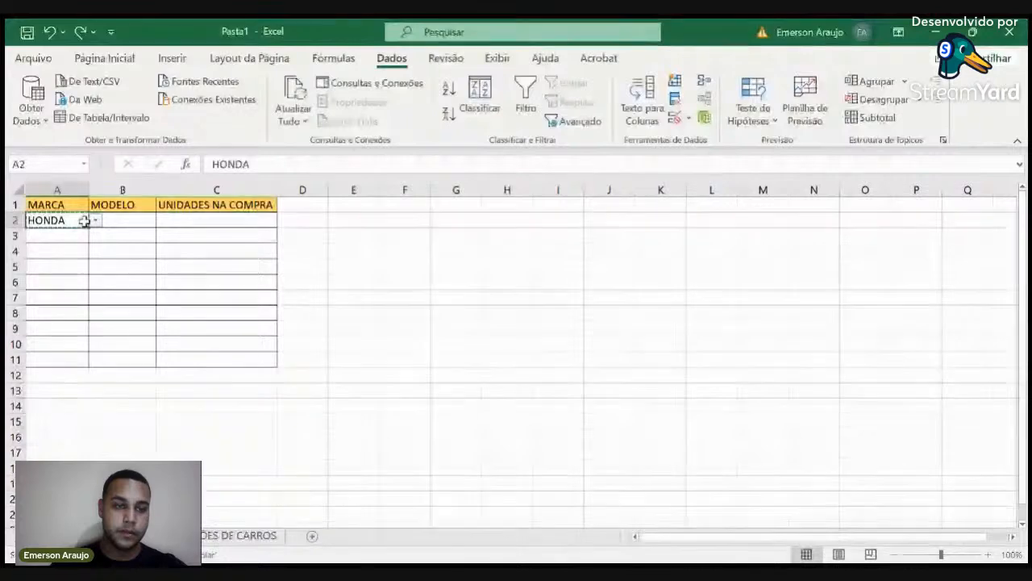
Step: Copy cell A2 with its brand list into A3:A11 of the MARCA column
{"action": "key", "text": "ctrl+c"}
{"action": "left_click_drag", "start_coordinate": [73, 235], "coordinate": [68, 358]}
{"action": "key", "text": "ctrl+v"}
Step: Clear the copied HONDA entries from cells A3:A11, keeping the brand list in them
{"action": "left_click", "coordinate": [74, 234]}
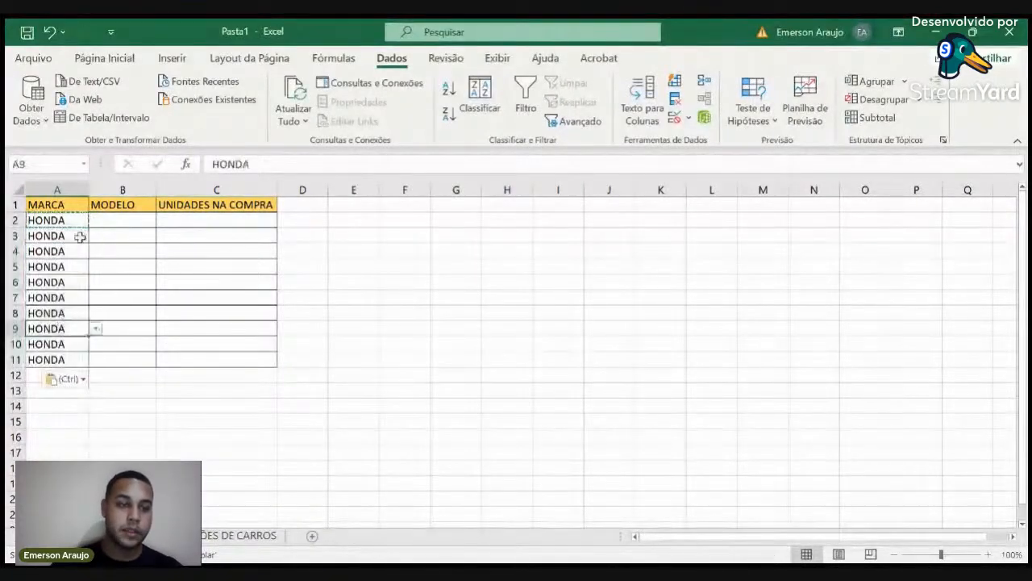
{"action": "left_click_drag", "start_coordinate": [74, 234], "coordinate": [73, 355]}
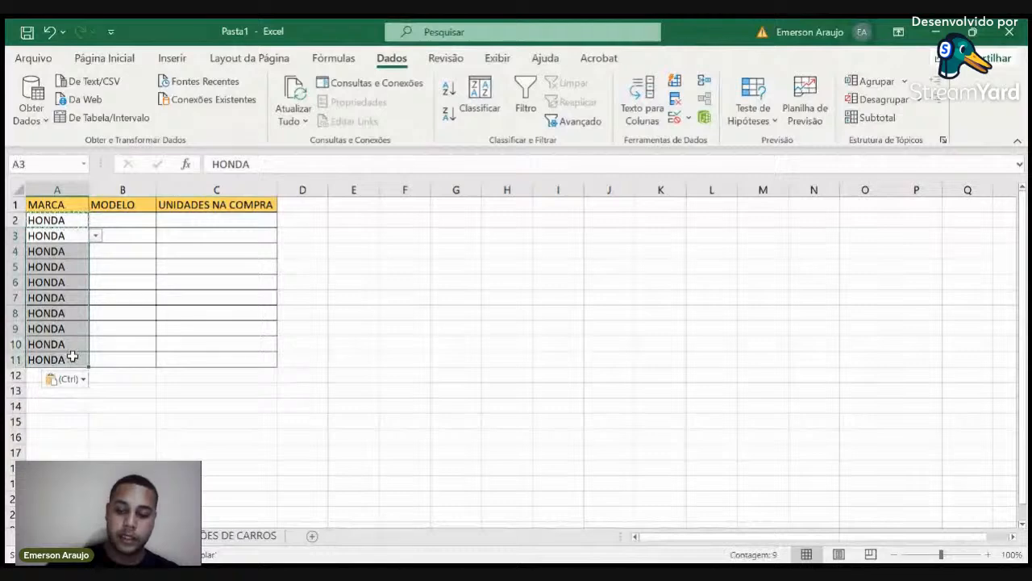
{"action": "key", "text": "Delete"}
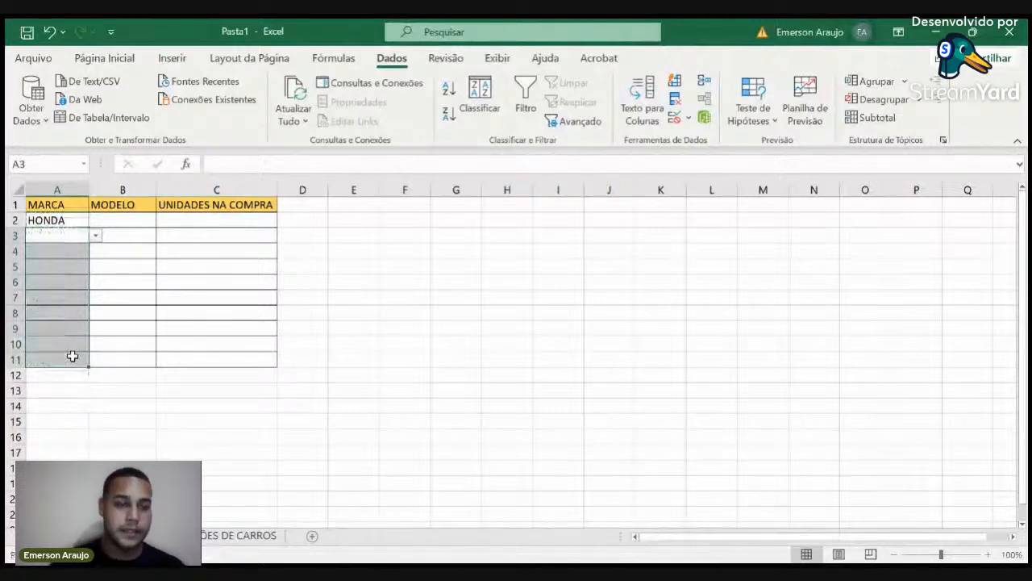
{"action": "left_click", "coordinate": [90, 261]}
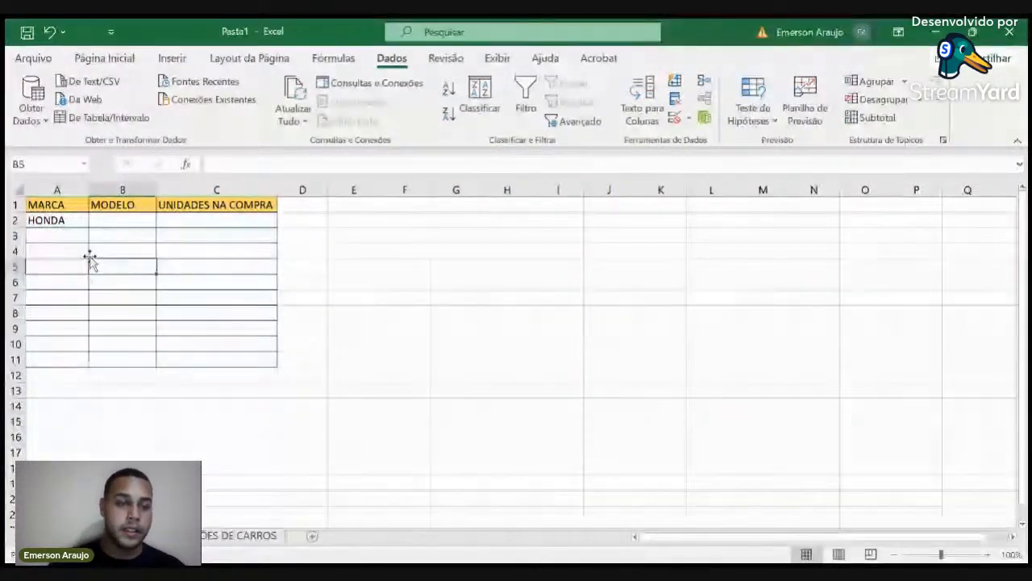
Step: Choose WOLKSWAGEN in A3 and TOYOTA in A4 from the brand lists, and fit column A's width to its entries
{"action": "left_click", "coordinate": [73, 240]}
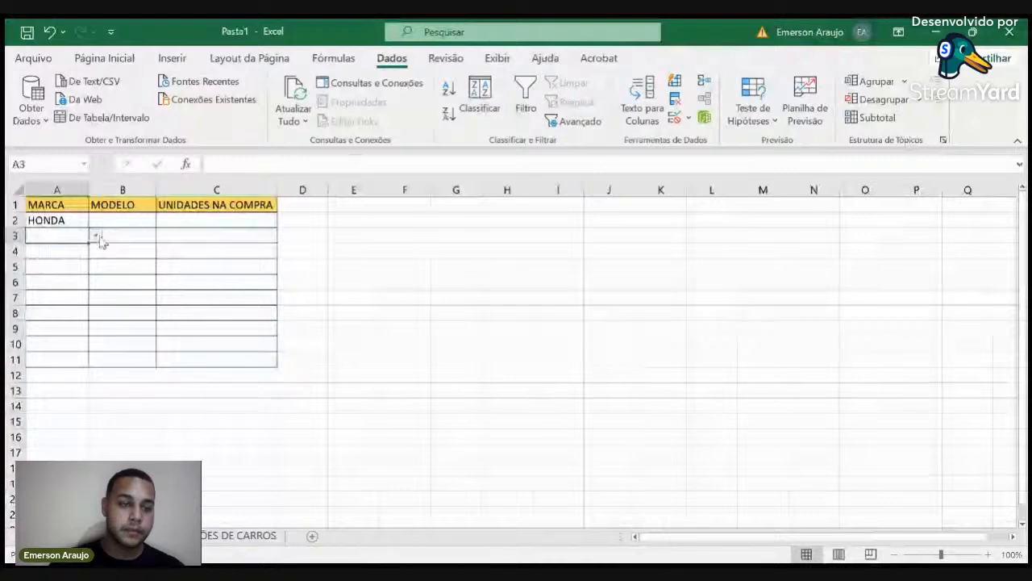
{"action": "left_click", "coordinate": [71, 262]}
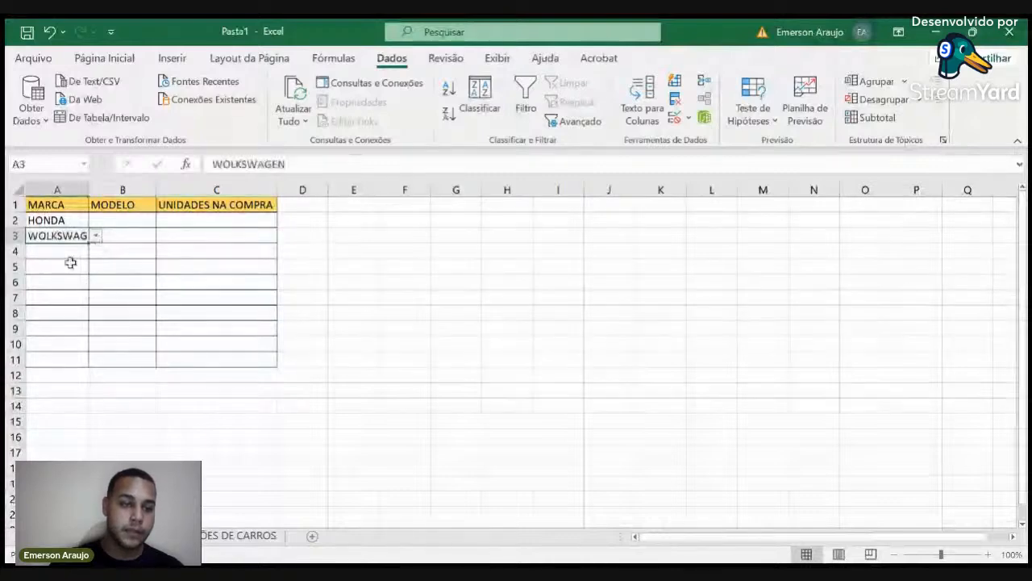
{"action": "left_click", "coordinate": [66, 251]}
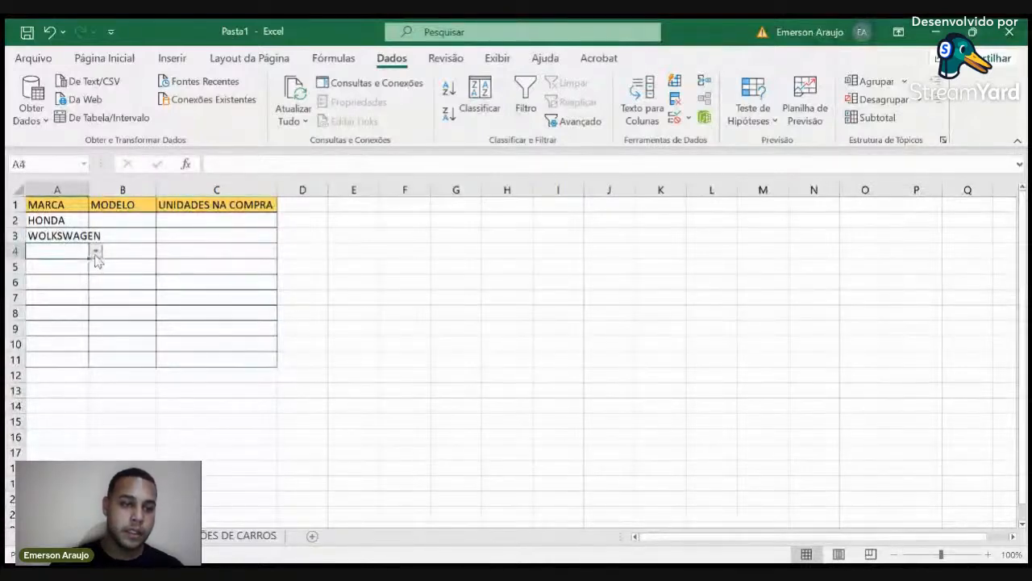
{"action": "left_click", "coordinate": [89, 277]}
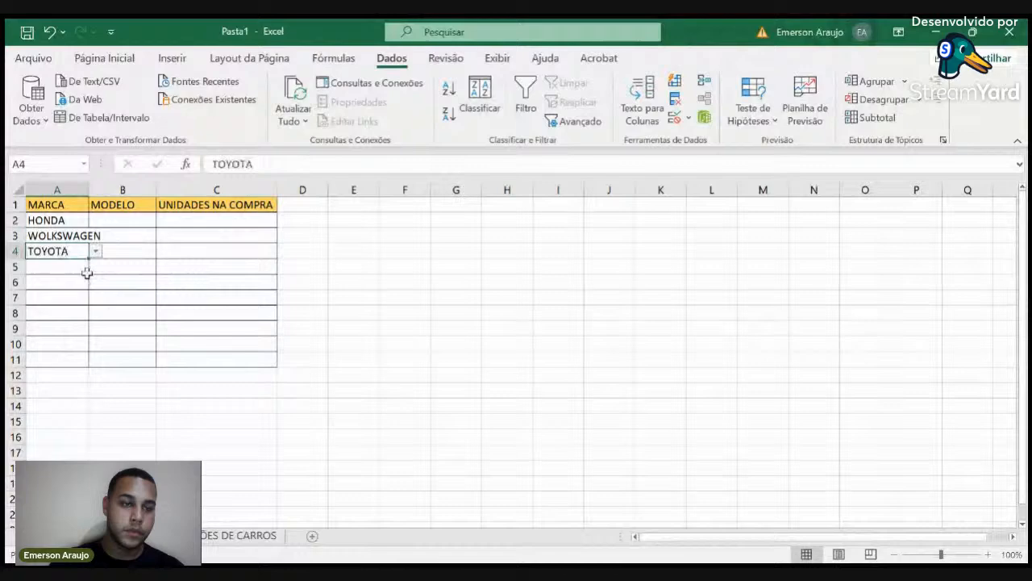
{"action": "double_click", "coordinate": [88, 182]}
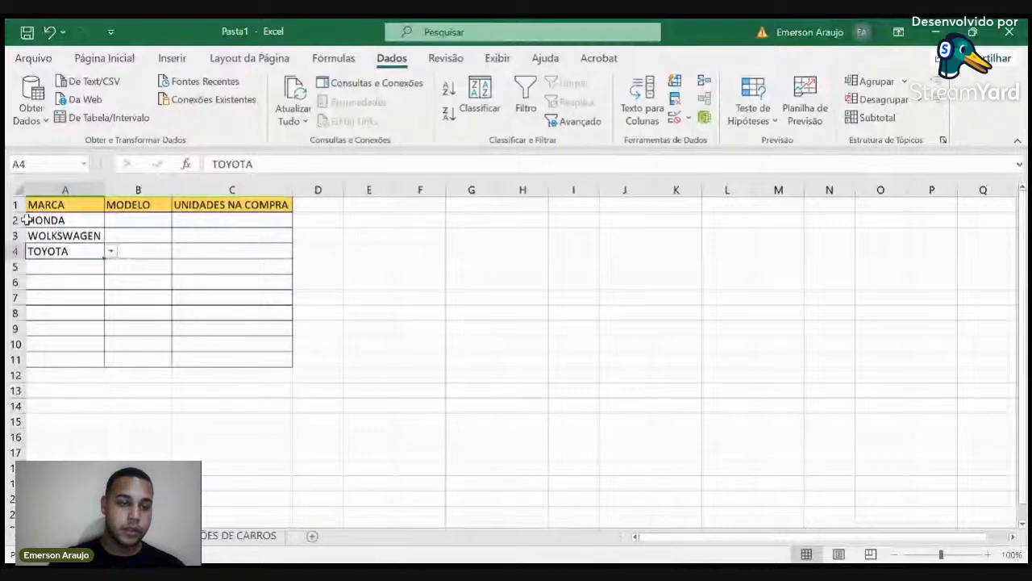
Step: Choose TOYOTA in A5, WOLKSWAGEN in A6 and FIAT in A7 from the brand lists
{"action": "left_click", "coordinate": [87, 266]}
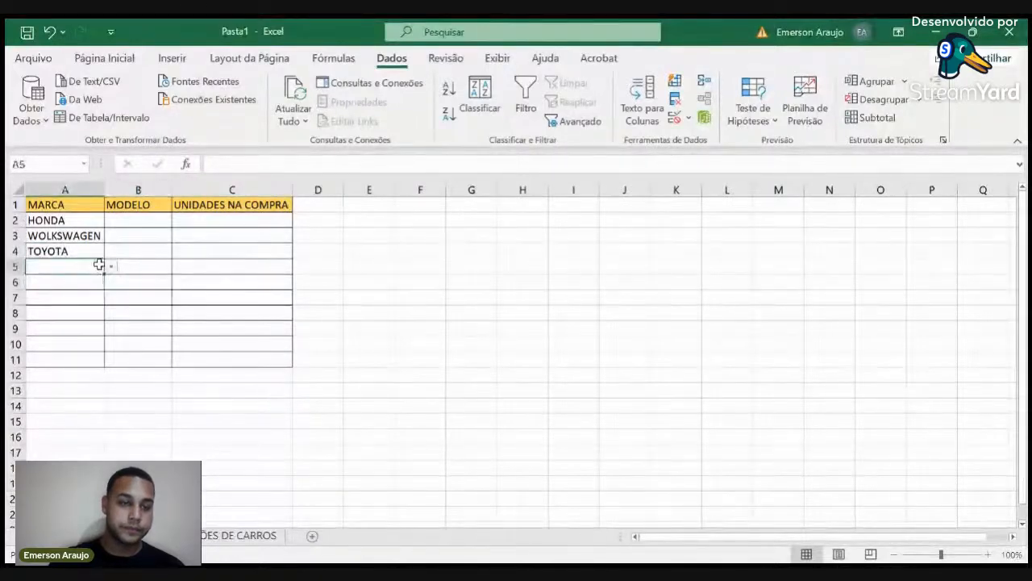
{"action": "left_click_drag", "start_coordinate": [100, 265], "coordinate": [108, 265]}
{"action": "left_click", "coordinate": [109, 266]}
{"action": "left_click", "coordinate": [78, 265]}
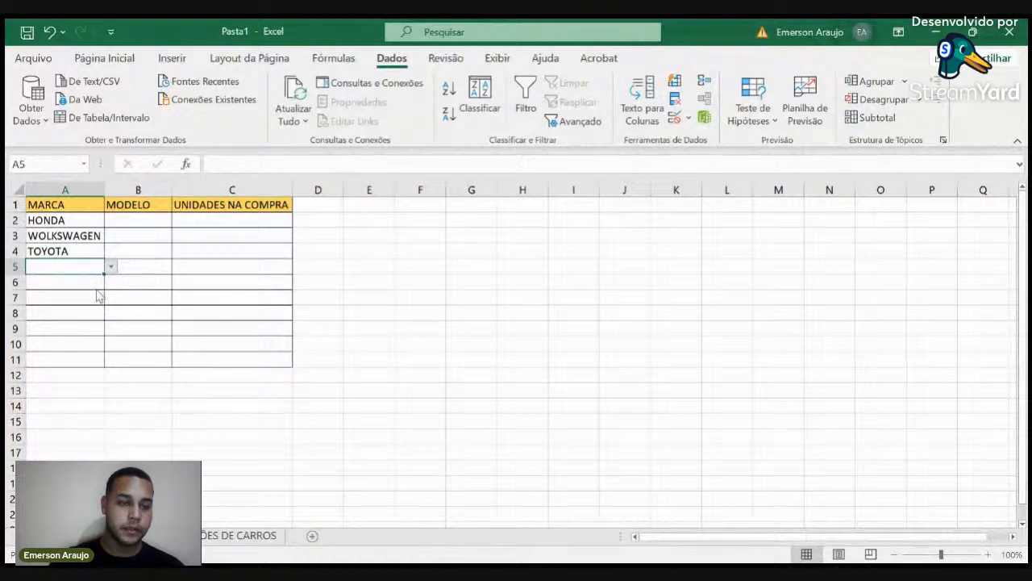
{"action": "left_click", "coordinate": [97, 292]}
{"action": "left_click", "coordinate": [91, 285]}
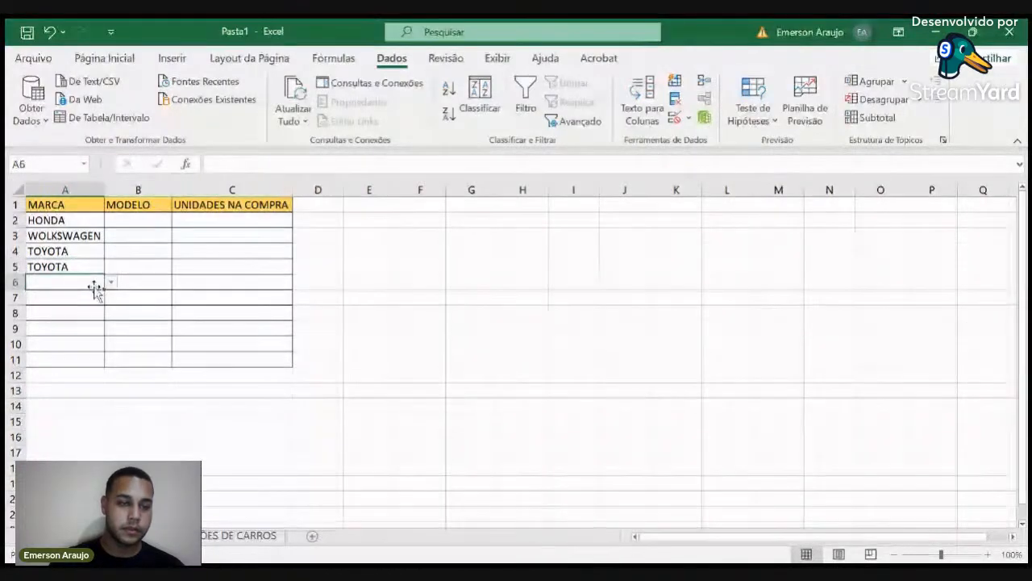
{"action": "left_click", "coordinate": [111, 282]}
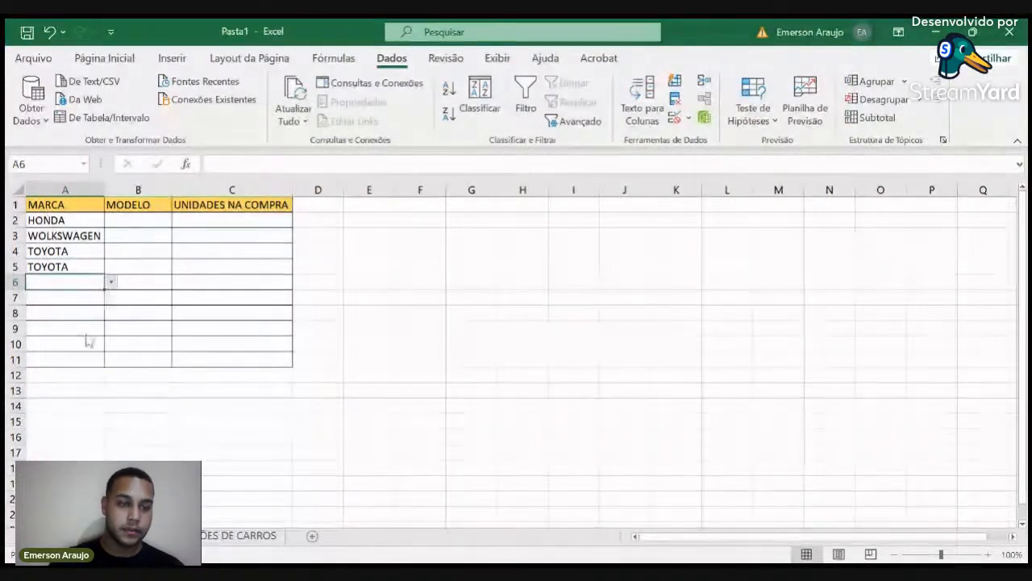
{"action": "left_click", "coordinate": [78, 301]}
{"action": "left_click", "coordinate": [79, 301]}
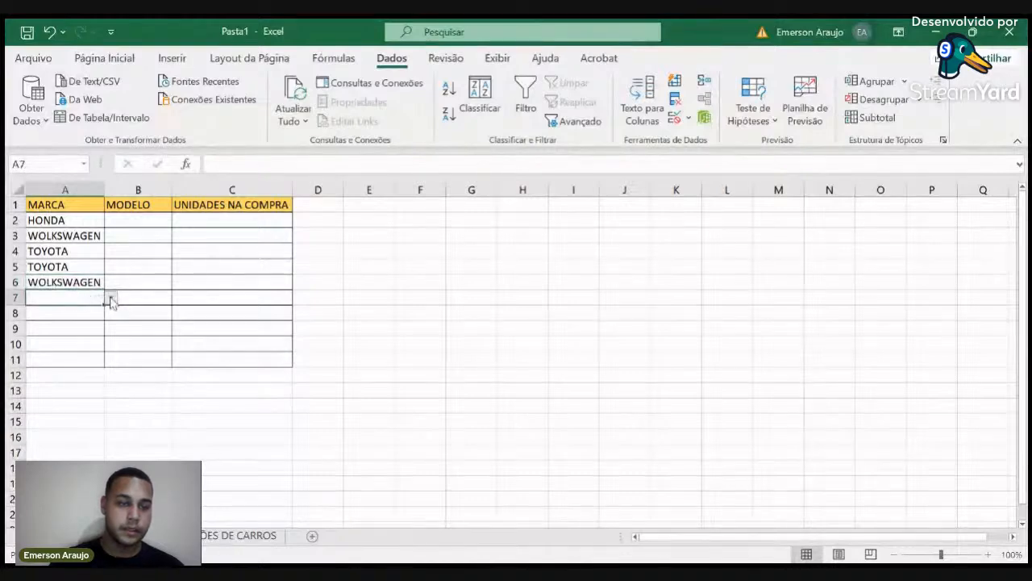
{"action": "left_click", "coordinate": [111, 298]}
{"action": "left_click", "coordinate": [66, 329]}
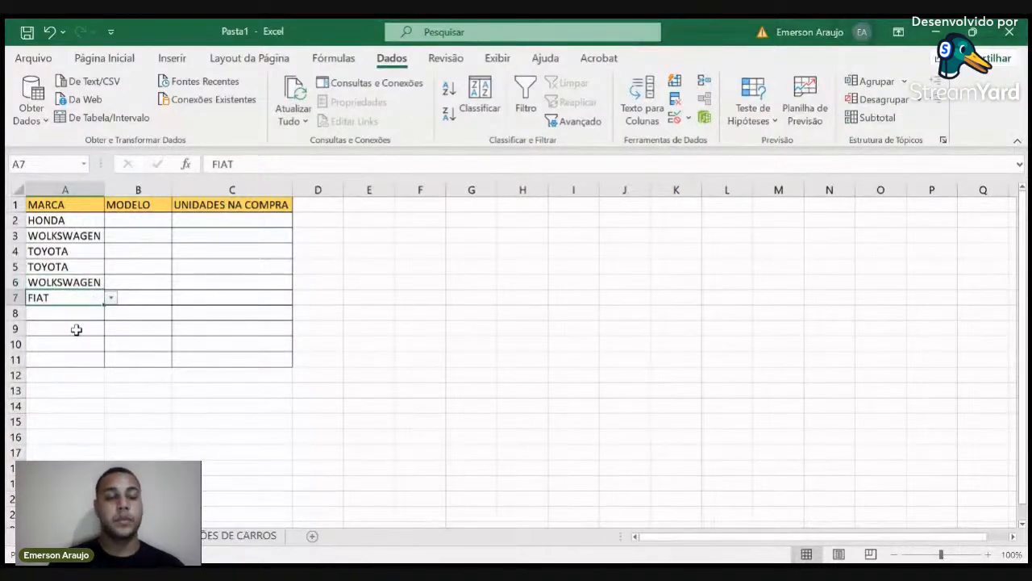
Step: Check the brand drop-down in the empty MARCA cells from A8 to A11 and review the entries in A7 and A2
{"action": "left_click", "coordinate": [76, 330]}
{"action": "left_click", "coordinate": [76, 346]}
{"action": "left_click", "coordinate": [76, 358]}
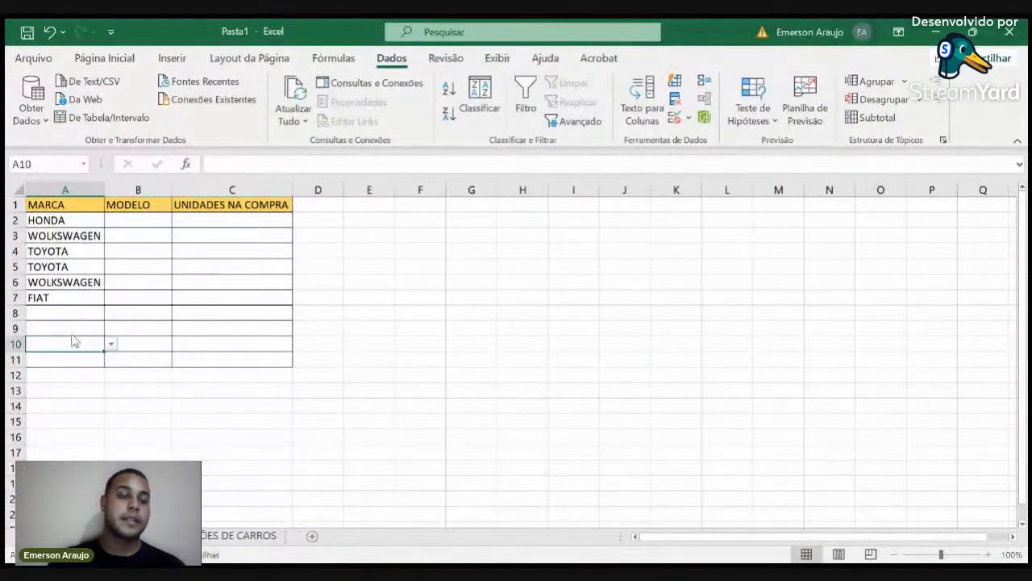
{"action": "left_click", "coordinate": [71, 331]}
{"action": "left_click", "coordinate": [75, 313]}
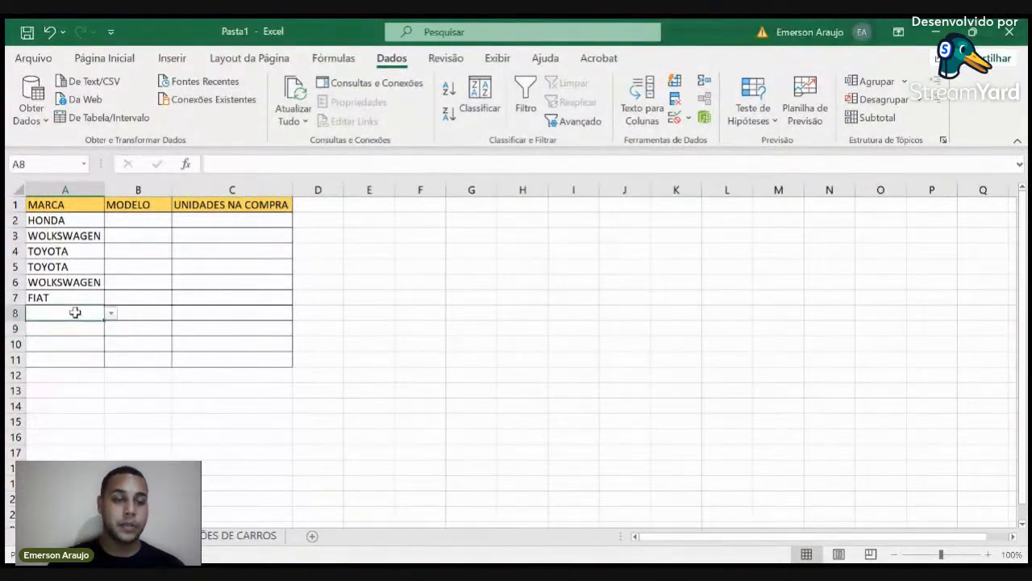
{"action": "left_click", "coordinate": [75, 298]}
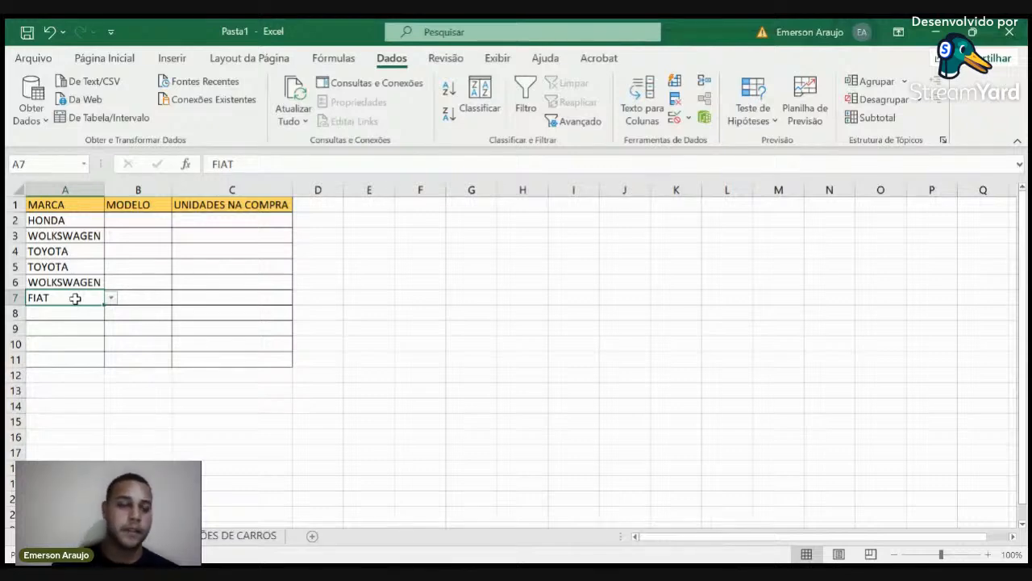
{"action": "left_click", "coordinate": [62, 219]}
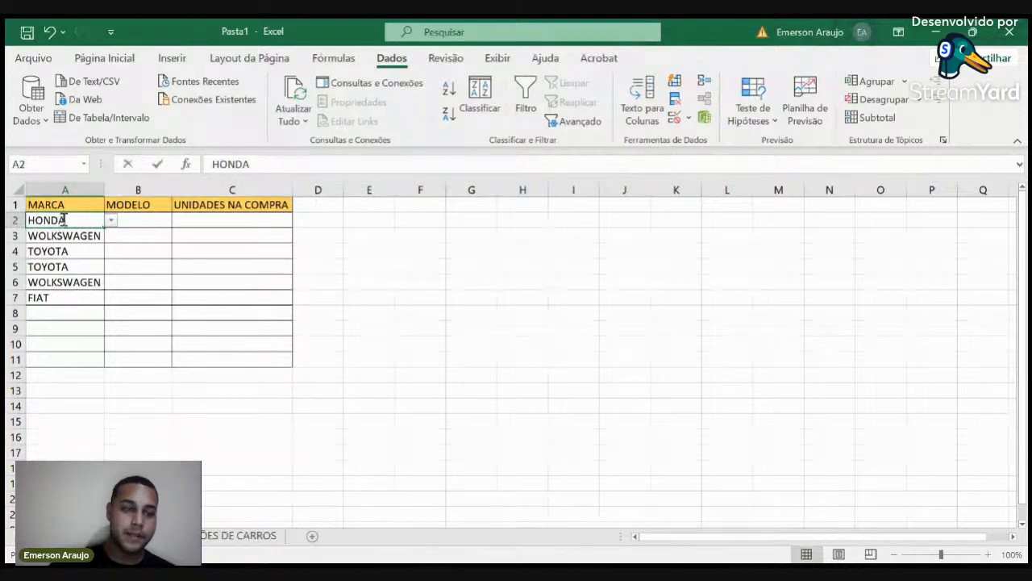
Step: Try to enter HYUNDAI, a brand outside the list, in cell A2
{"action": "key", "text": "BackSpace"}
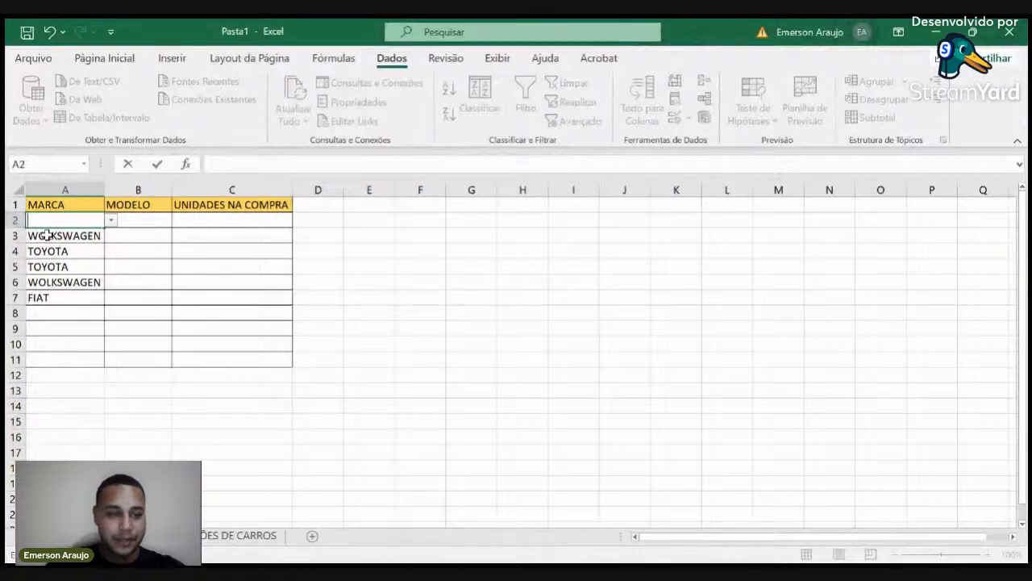
{"action": "type", "text": "HY"}
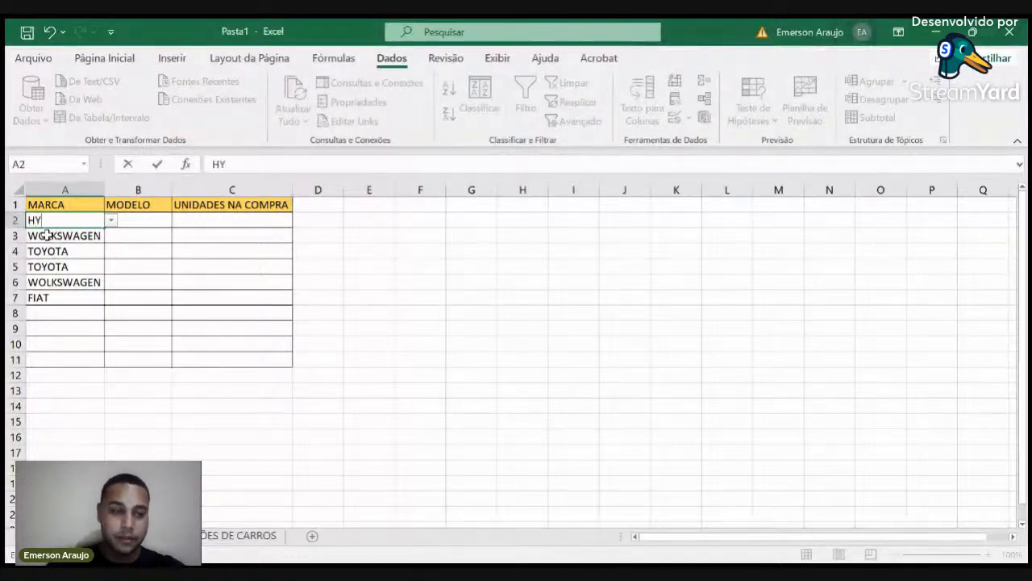
{"action": "type", "text": "UNDAI"}
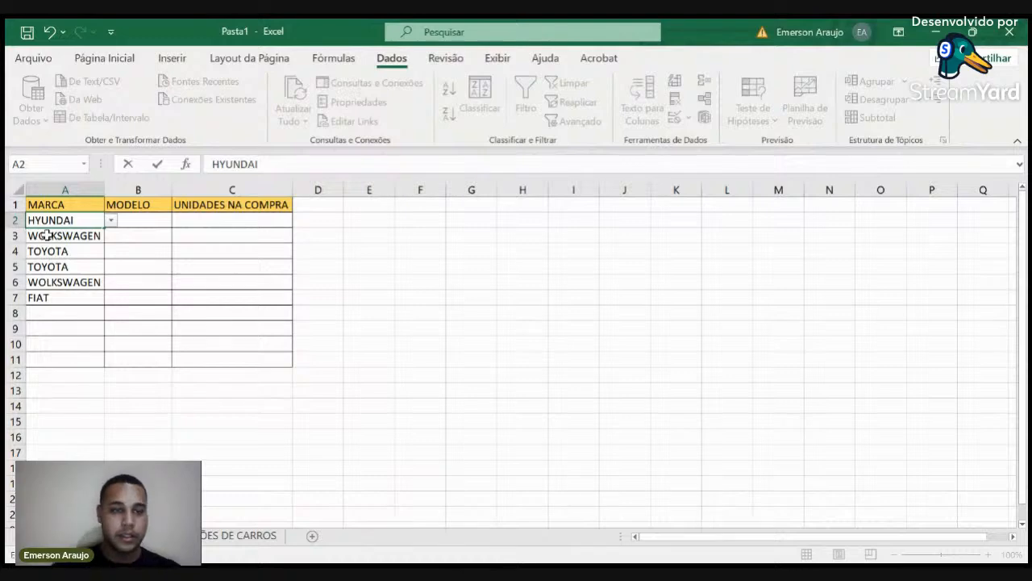
{"action": "key", "text": "Return"}
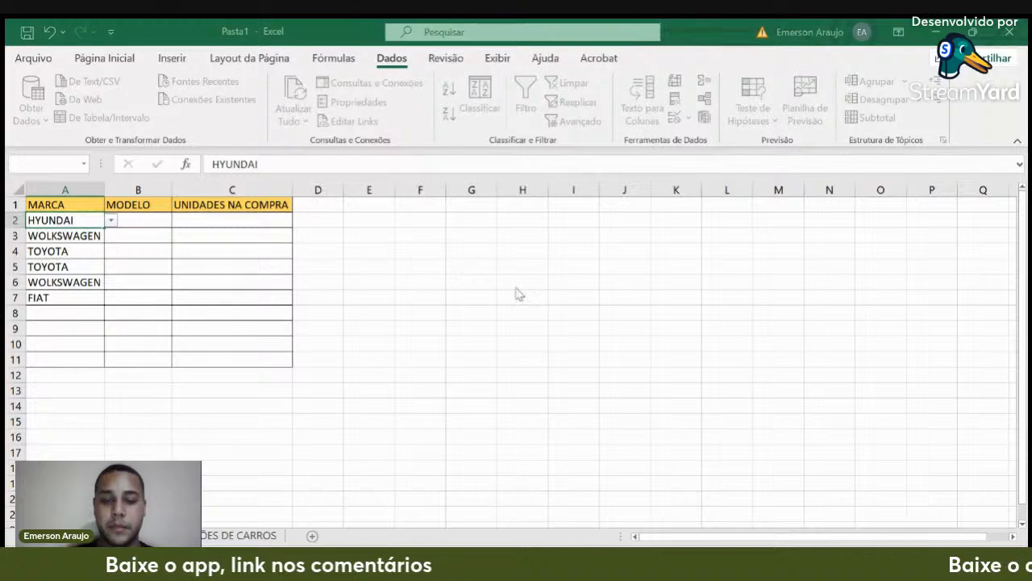
{"action": "left_click", "coordinate": [529, 331]}
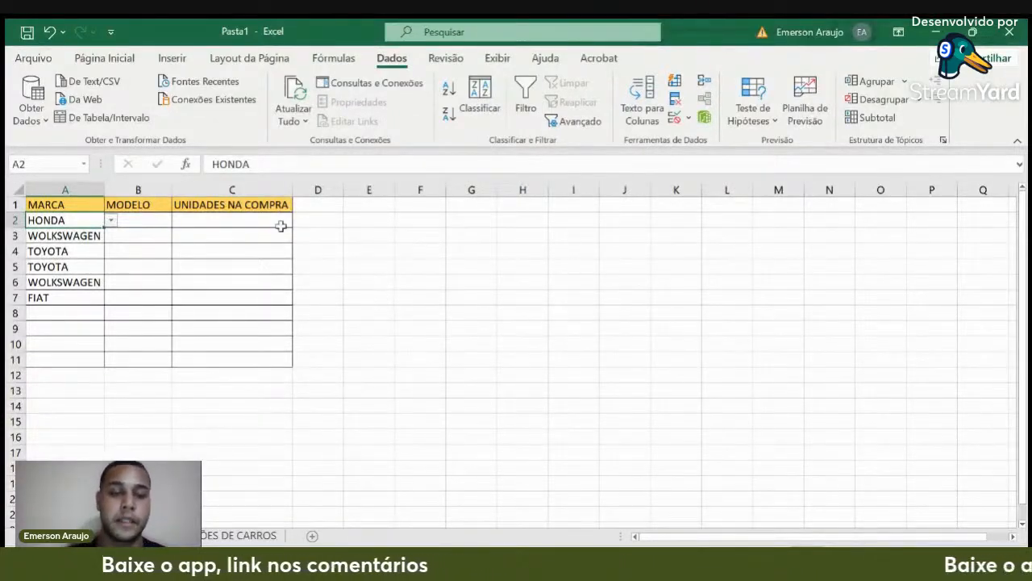
Step: Review the brand entries in A2 to A5 alongside the empty MODELO cell B2
{"action": "left_click", "coordinate": [153, 217]}
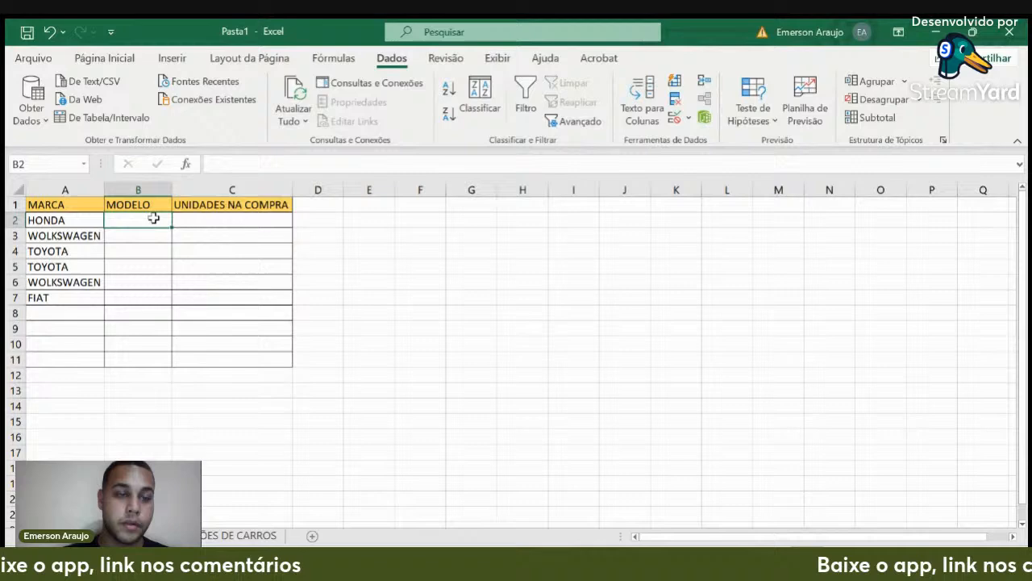
{"action": "left_click", "coordinate": [87, 220]}
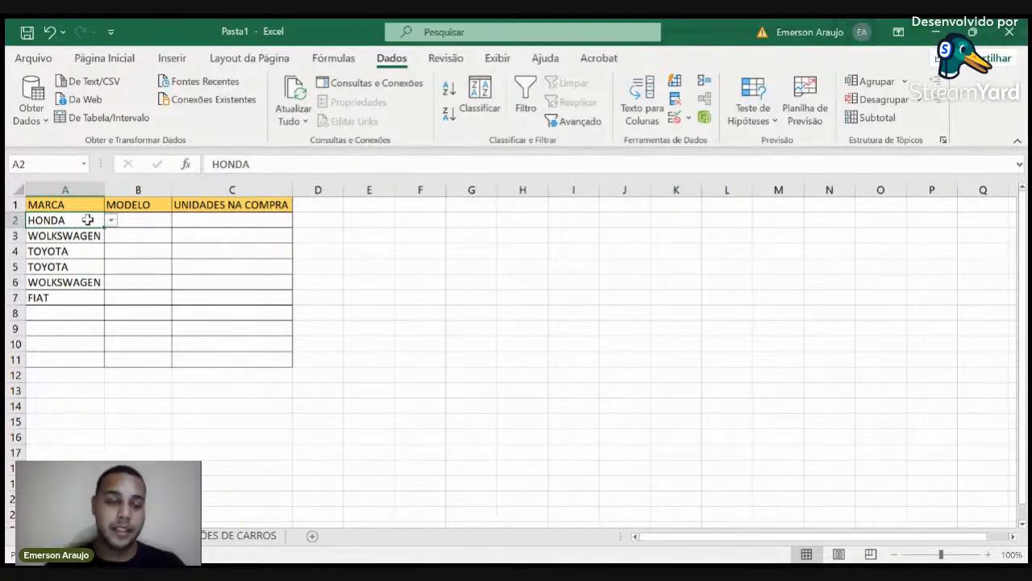
{"action": "left_click", "coordinate": [90, 240]}
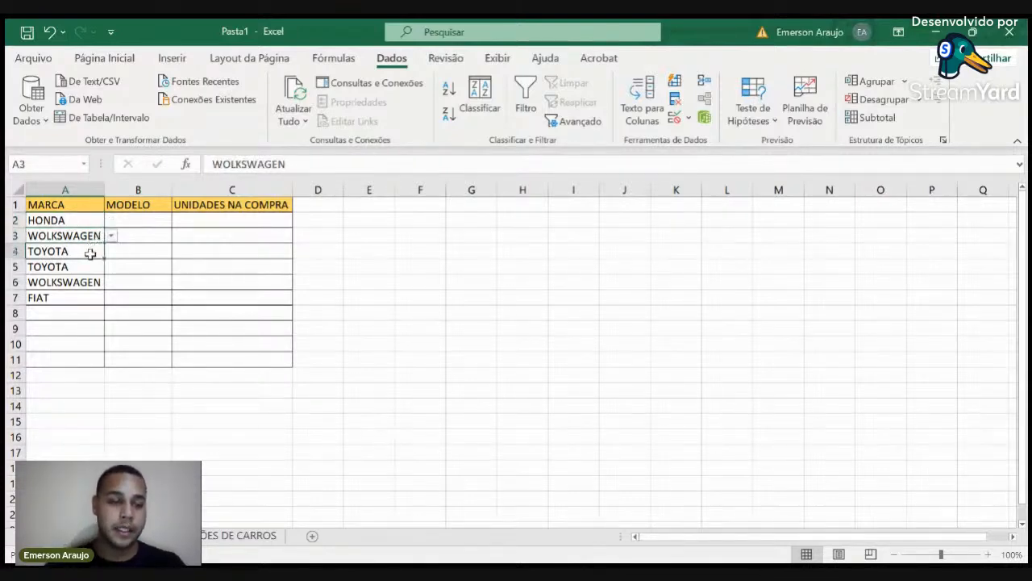
{"action": "left_click", "coordinate": [91, 253]}
{"action": "left_click", "coordinate": [89, 267]}
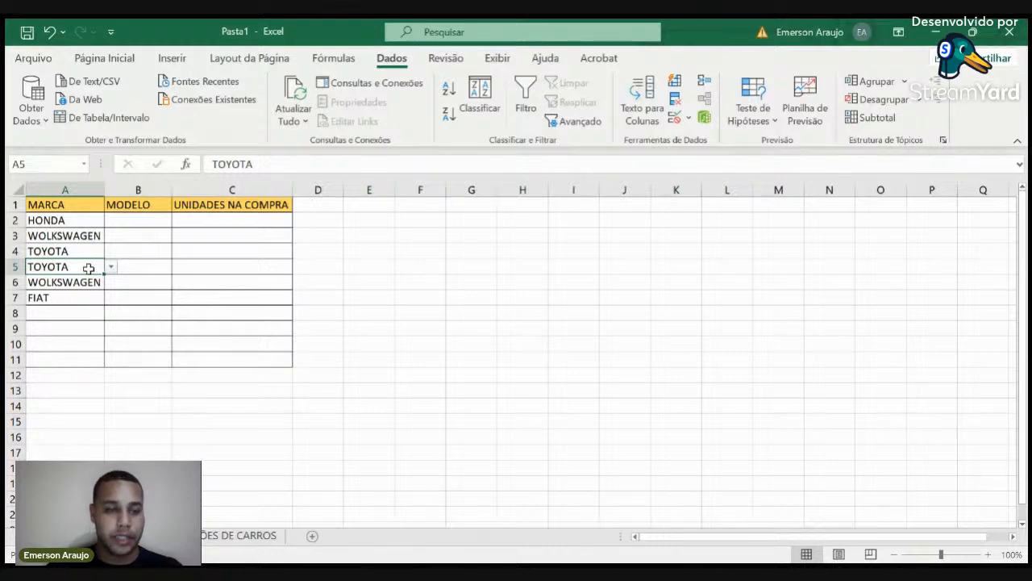
{"action": "left_click", "coordinate": [154, 224]}
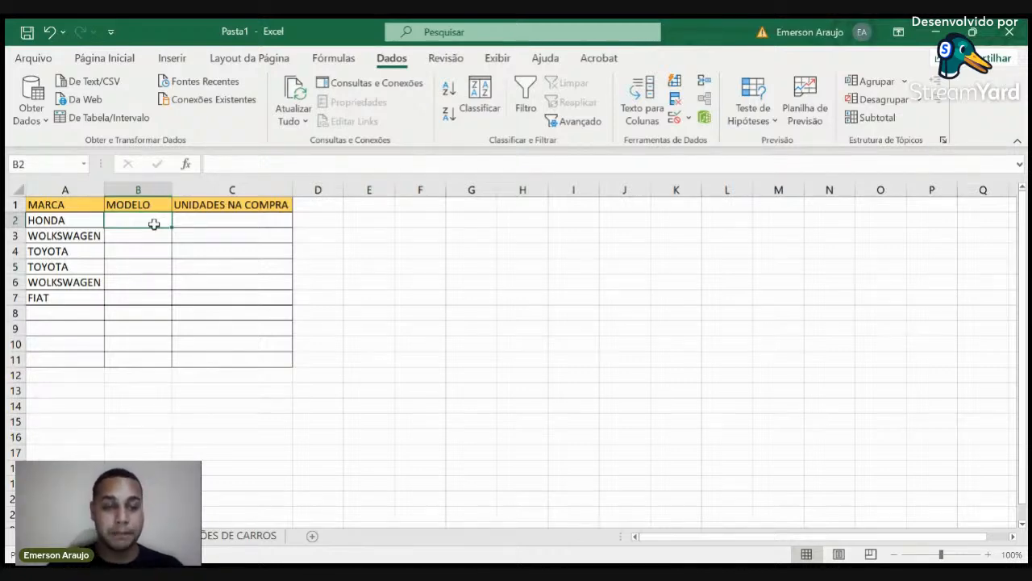
Step: On the second sheet, examine the brand headings in row 1 and the models listed under HONDA, TOYOTA, FIAT and WOLKSWAGEN
{"action": "left_click", "coordinate": [231, 542]}
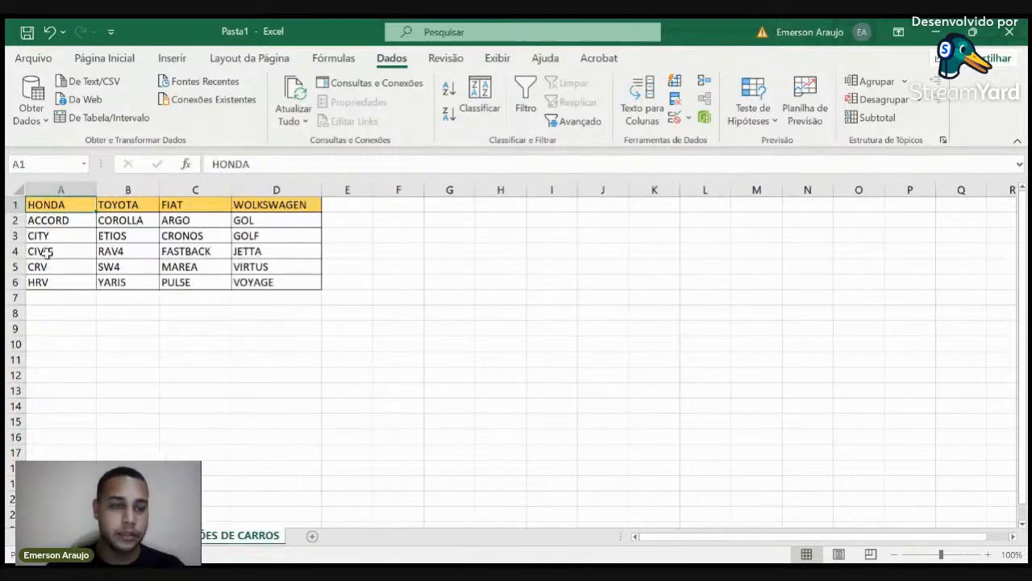
{"action": "left_click_drag", "start_coordinate": [70, 205], "coordinate": [261, 211]}
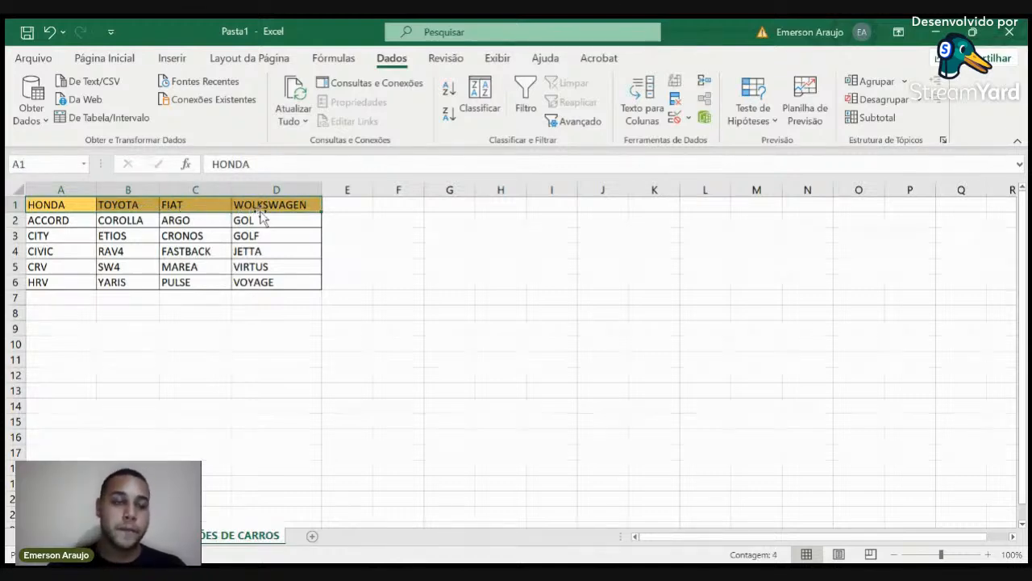
{"action": "left_click", "coordinate": [79, 219]}
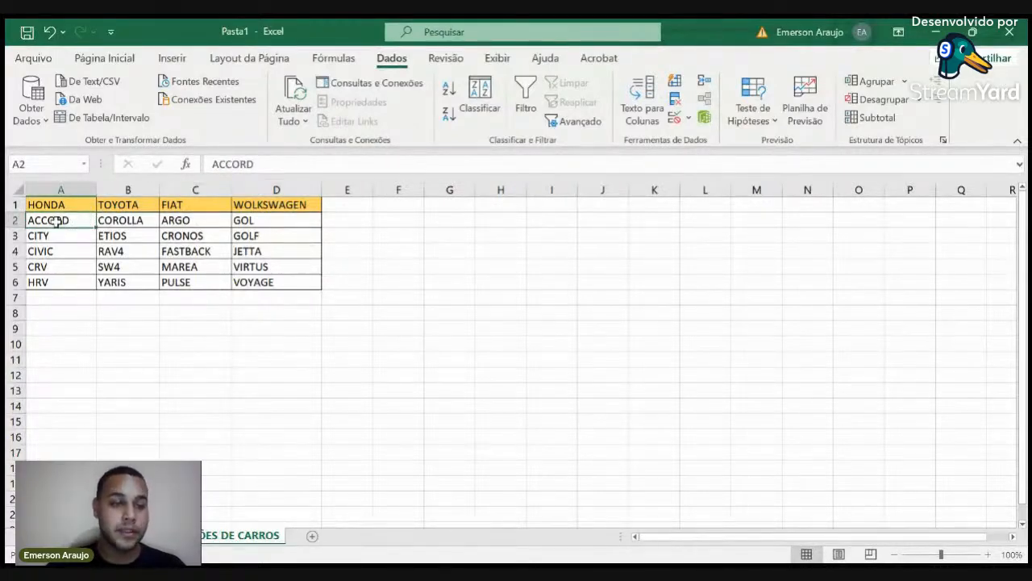
{"action": "left_click", "coordinate": [51, 201]}
{"action": "left_click_drag", "start_coordinate": [50, 201], "coordinate": [51, 279]}
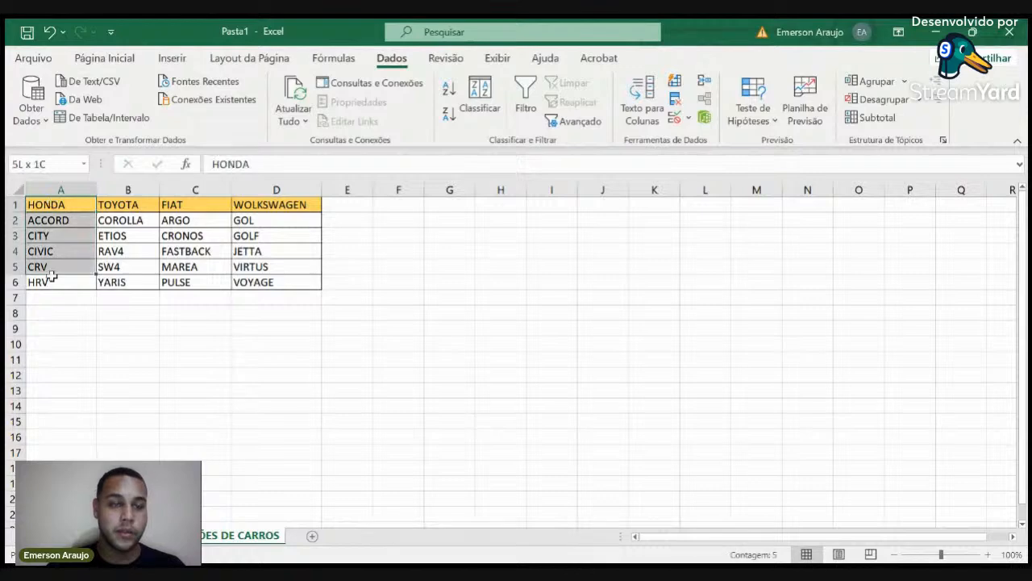
{"action": "left_click_drag", "start_coordinate": [137, 208], "coordinate": [137, 282]}
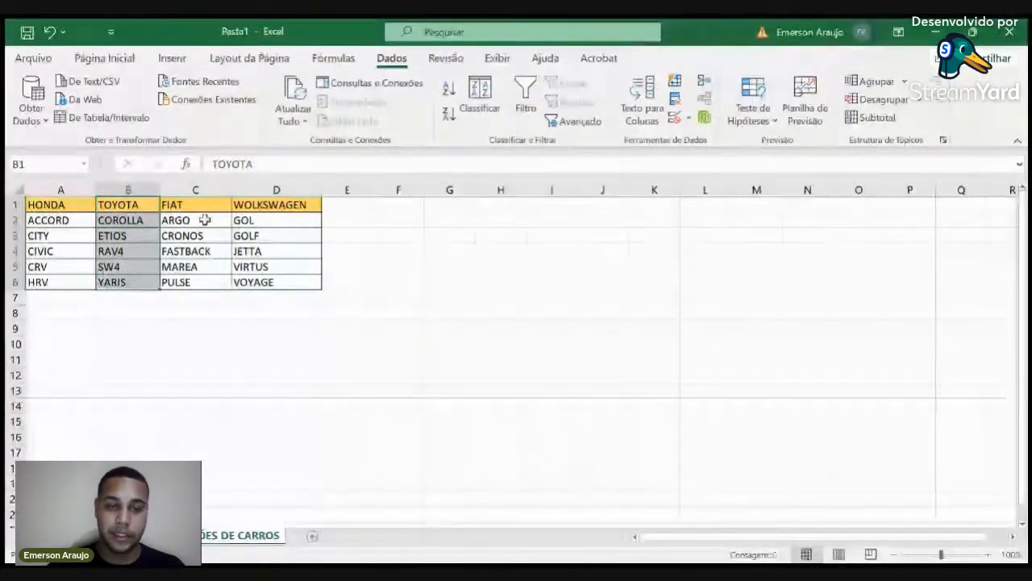
{"action": "left_click_drag", "start_coordinate": [204, 221], "coordinate": [224, 278]}
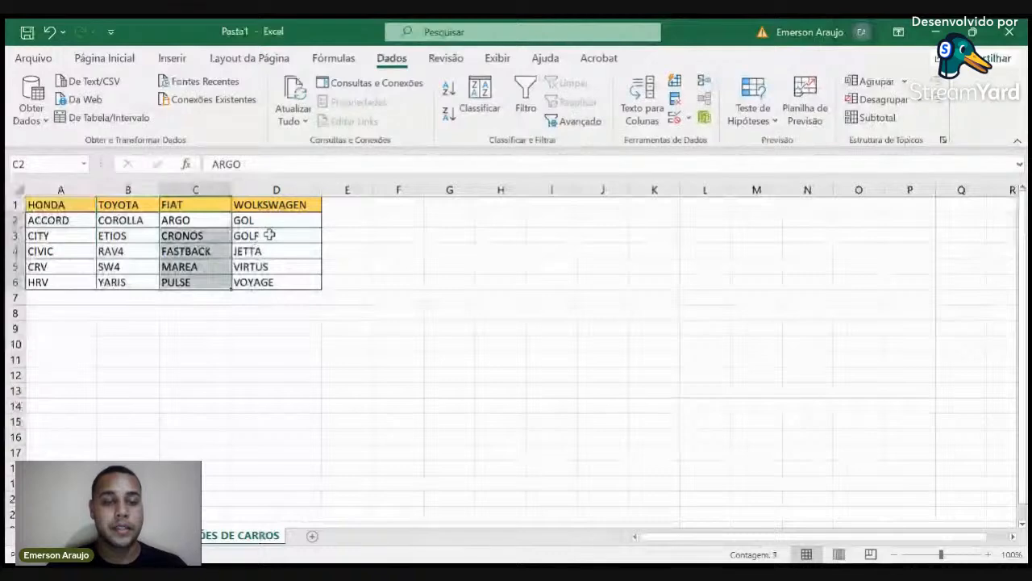
{"action": "left_click_drag", "start_coordinate": [270, 226], "coordinate": [280, 281]}
{"action": "left_click", "coordinate": [278, 343]}
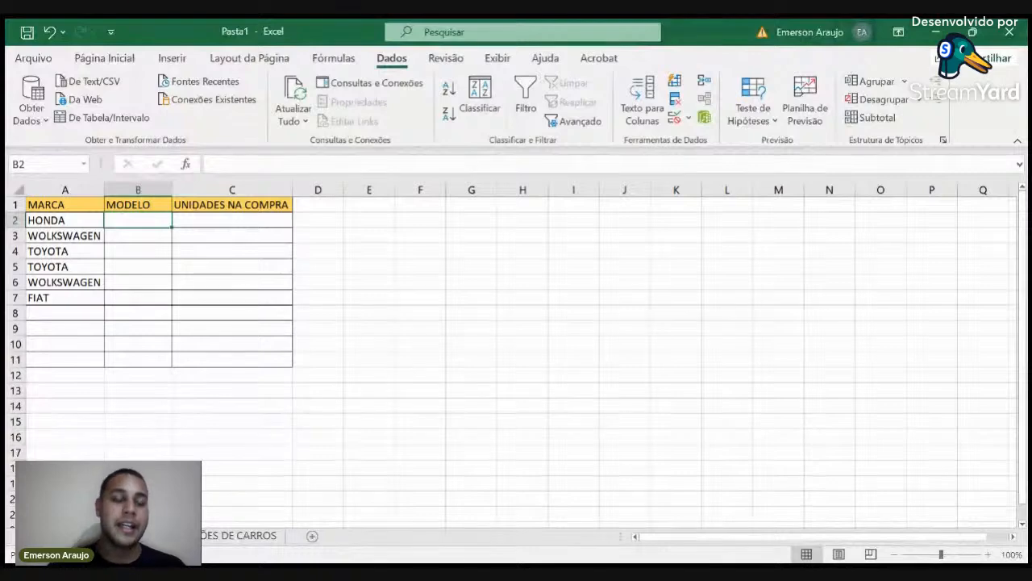
Step: Try again to replace the brand in A2 of the purchase table with the unlisted brand HYUNDAI
{"action": "left_click", "coordinate": [79, 223]}
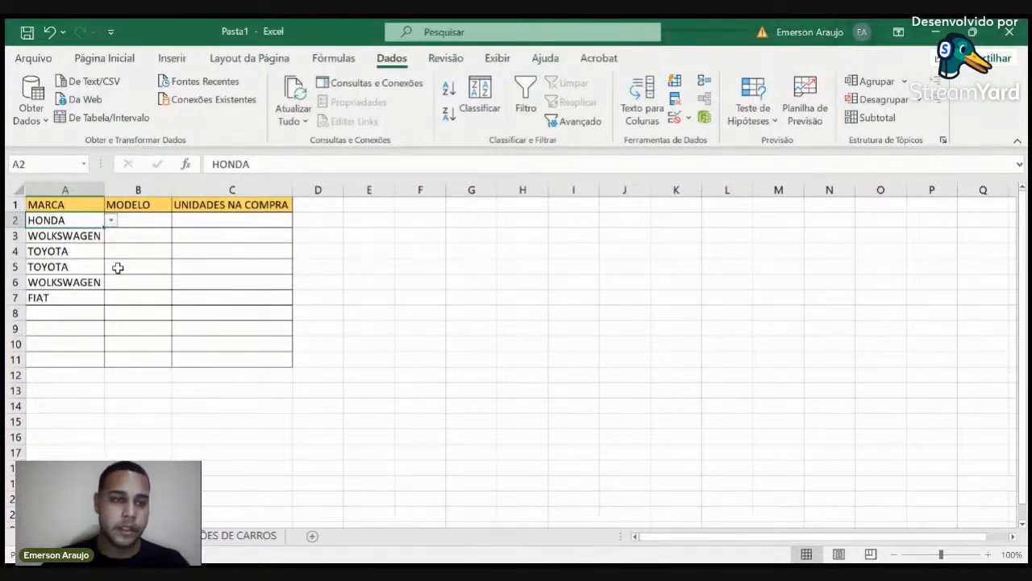
{"action": "double_click", "coordinate": [82, 222]}
{"action": "key", "text": "BackSpace"}
{"action": "key", "text": "BackSpace"}
{"action": "key", "text": "BackSpace"}
{"action": "key", "text": "BackSpace"}
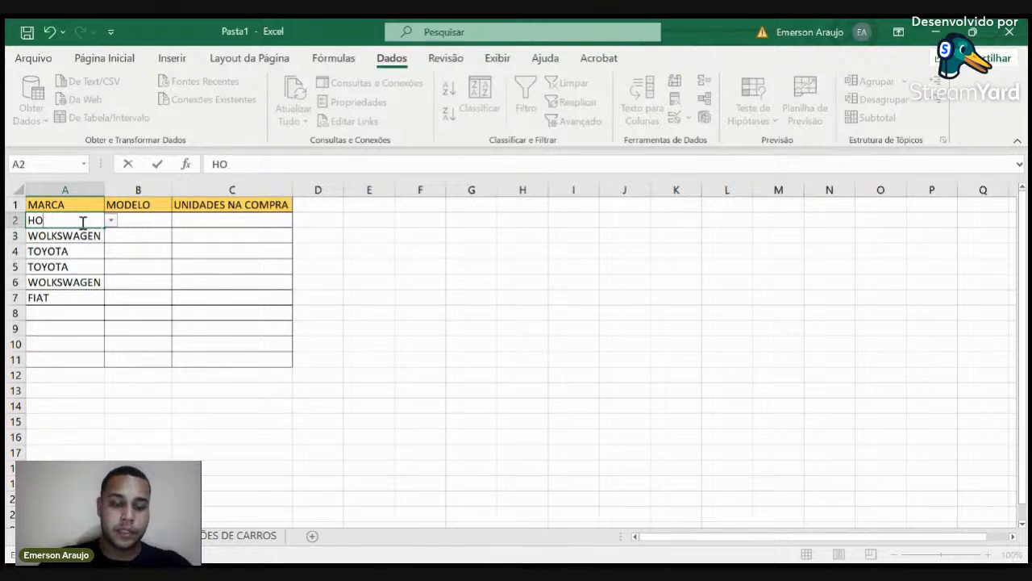
{"action": "type", "text": "yui"}
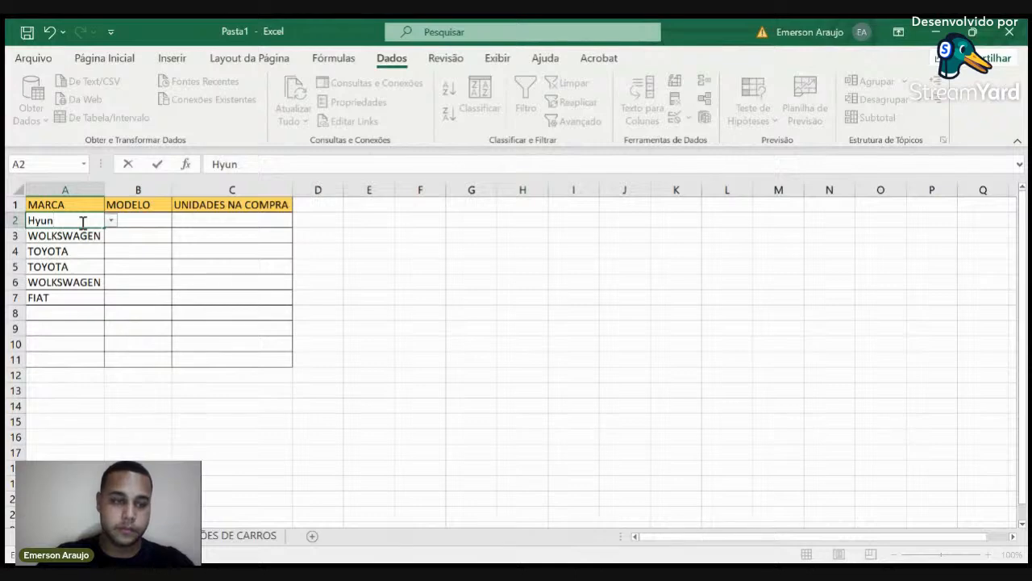
{"action": "key", "text": "BackSpace"}
{"action": "key", "text": "BackSpace"}
{"action": "key", "text": "BackSpace"}
{"action": "type", "text": "u"}
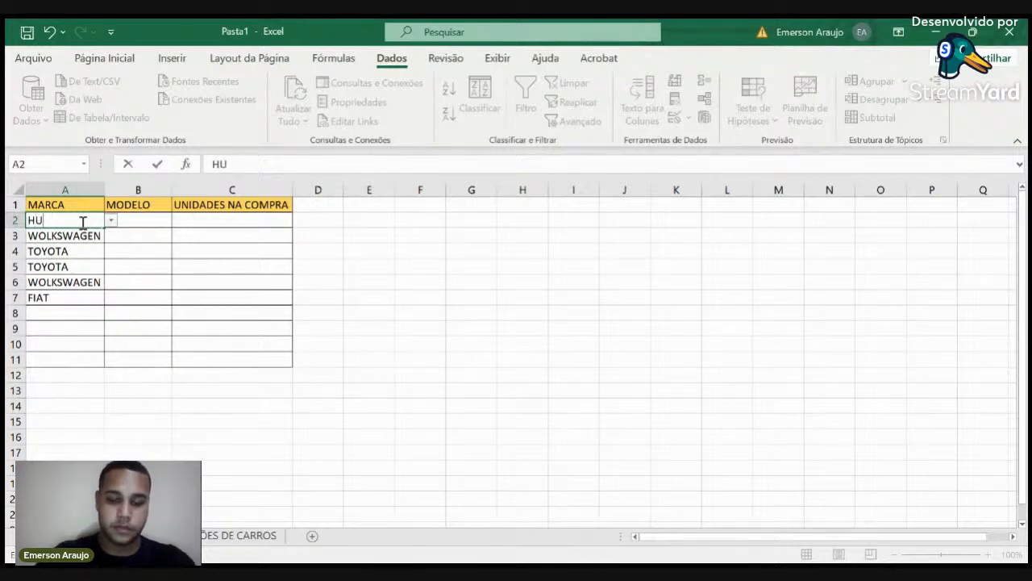
{"action": "key", "text": "BackSpace"}
{"action": "type", "text": "YUNDAI"}
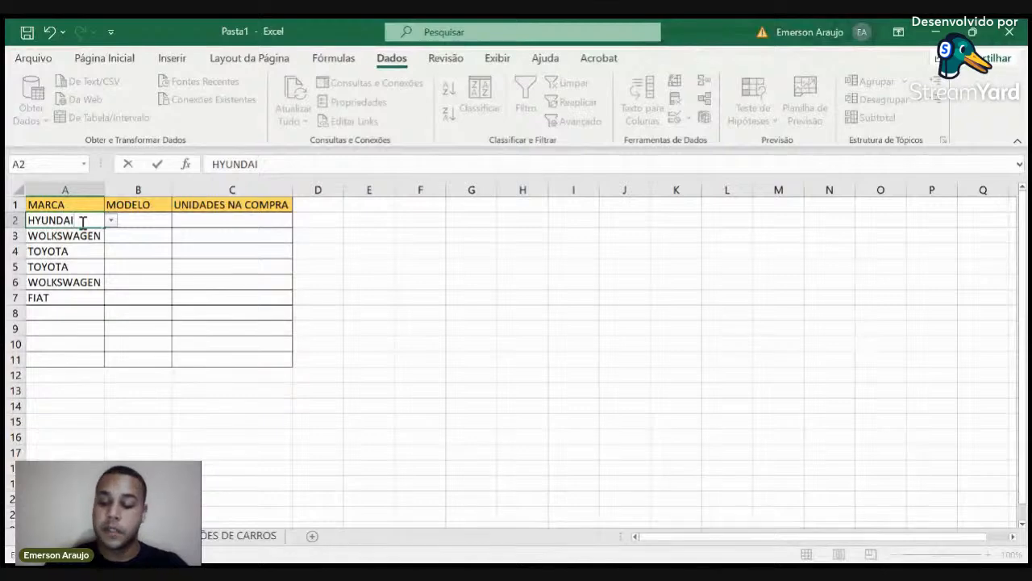
{"action": "key", "text": "Return"}
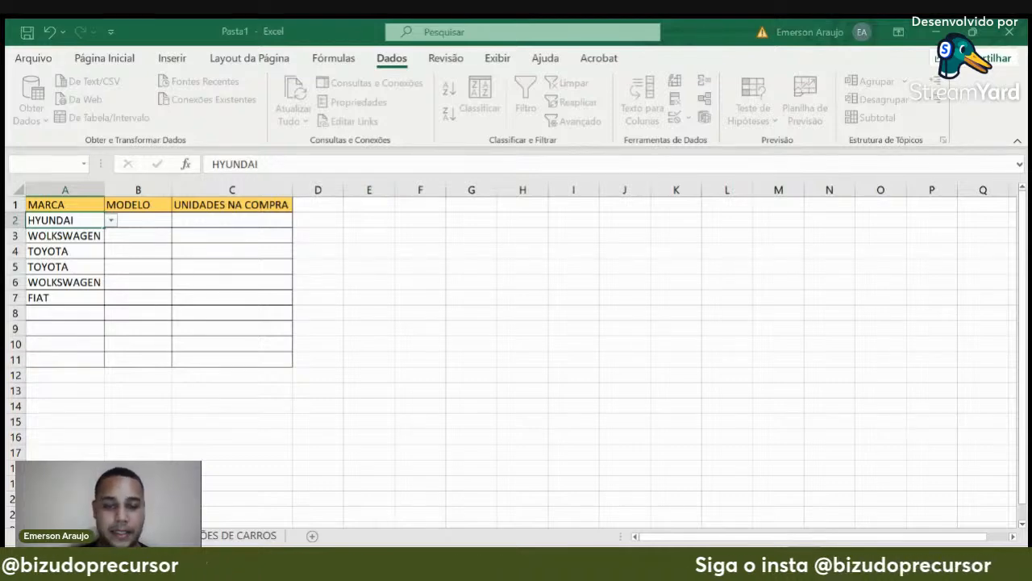
{"action": "key", "text": "Return"}
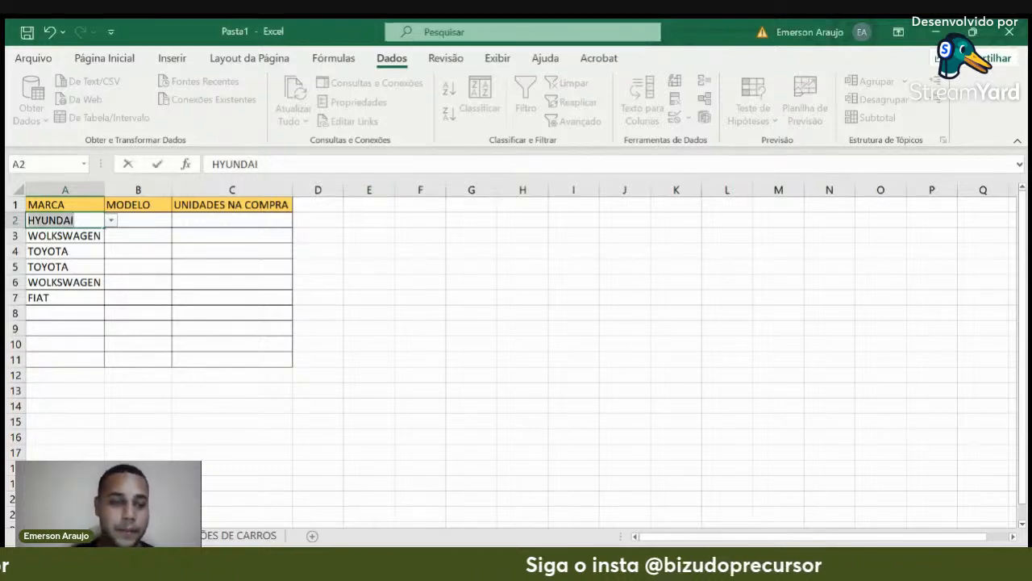
Step: Clear the HYUNDAI text from A2 and choose HONDA from its brand list
{"action": "left_click", "coordinate": [82, 220]}
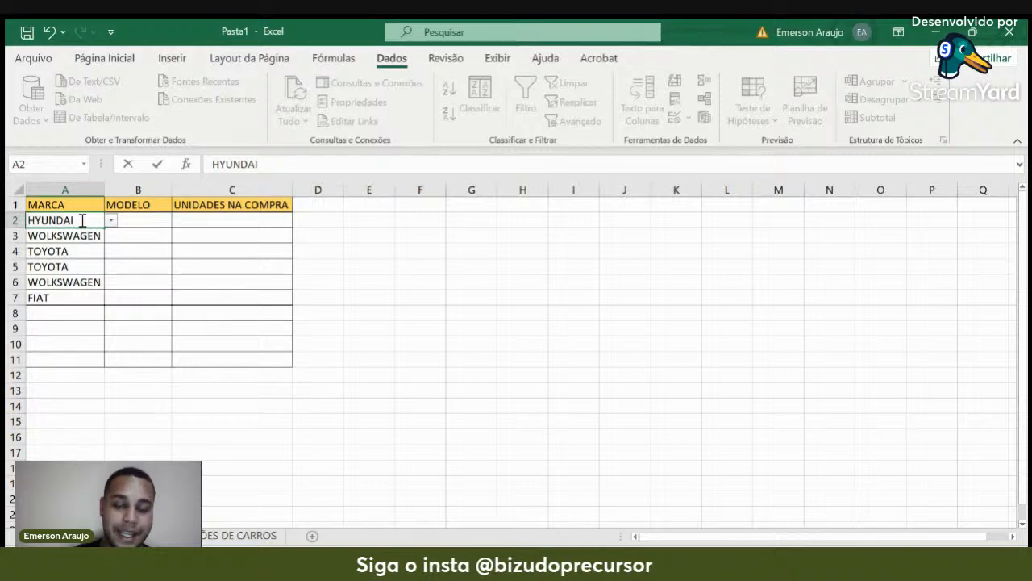
{"action": "key", "text": "BackSpace"}
{"action": "key", "text": "BackSpace"}
{"action": "key", "text": "BackSpace"}
{"action": "key", "text": "BackSpace"}
{"action": "key", "text": "BackSpace"}
{"action": "key", "text": "BackSpace"}
{"action": "key", "text": "BackSpace"}
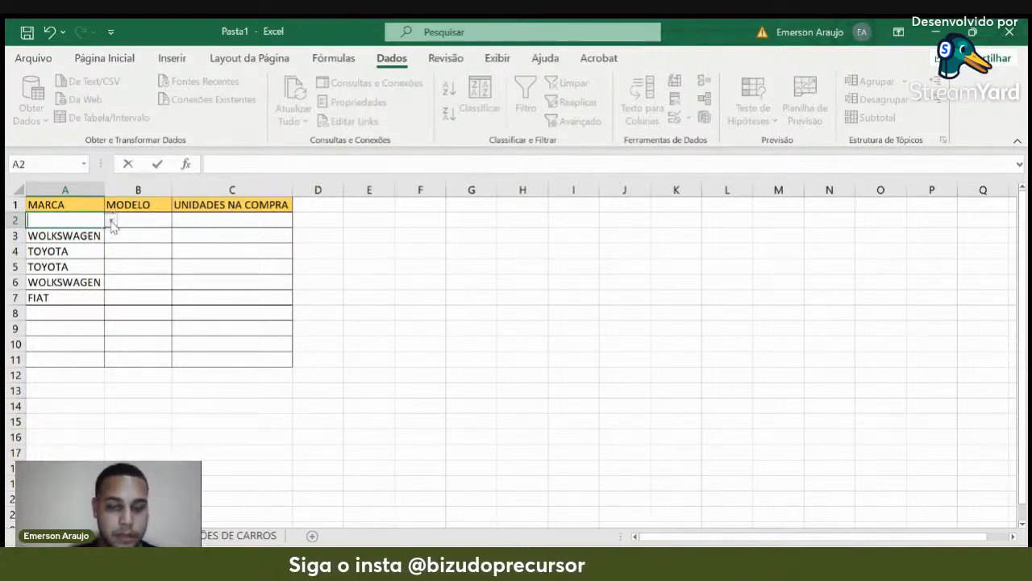
{"action": "left_click", "coordinate": [111, 222]}
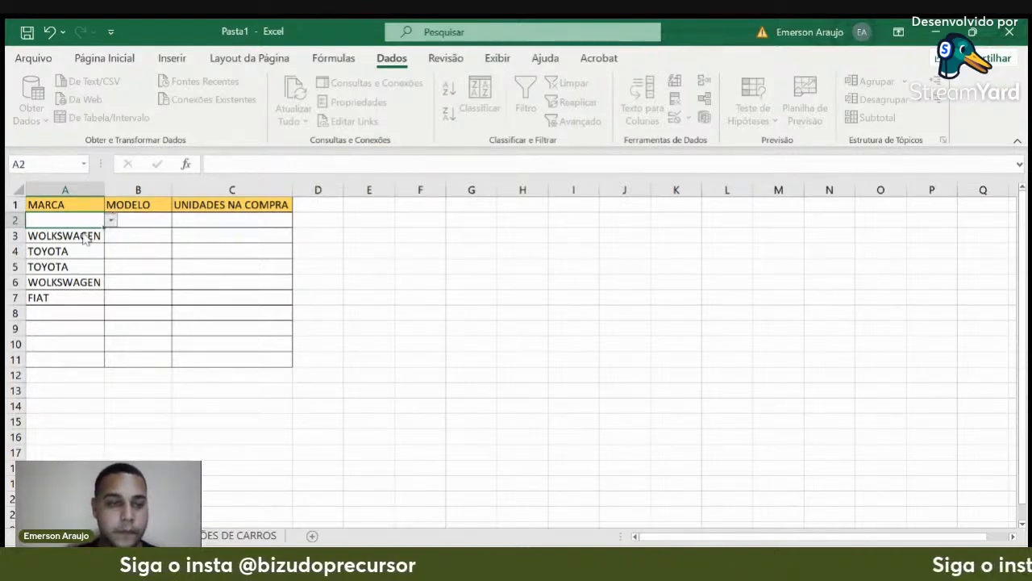
{"action": "left_click", "coordinate": [81, 234]}
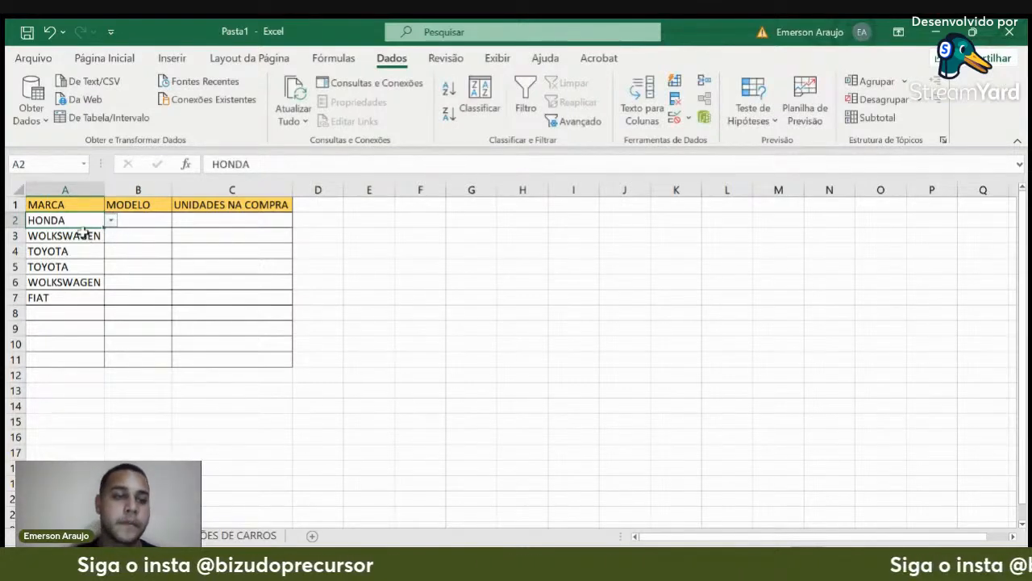
{"action": "left_click", "coordinate": [127, 207]}
{"action": "left_click", "coordinate": [127, 216]}
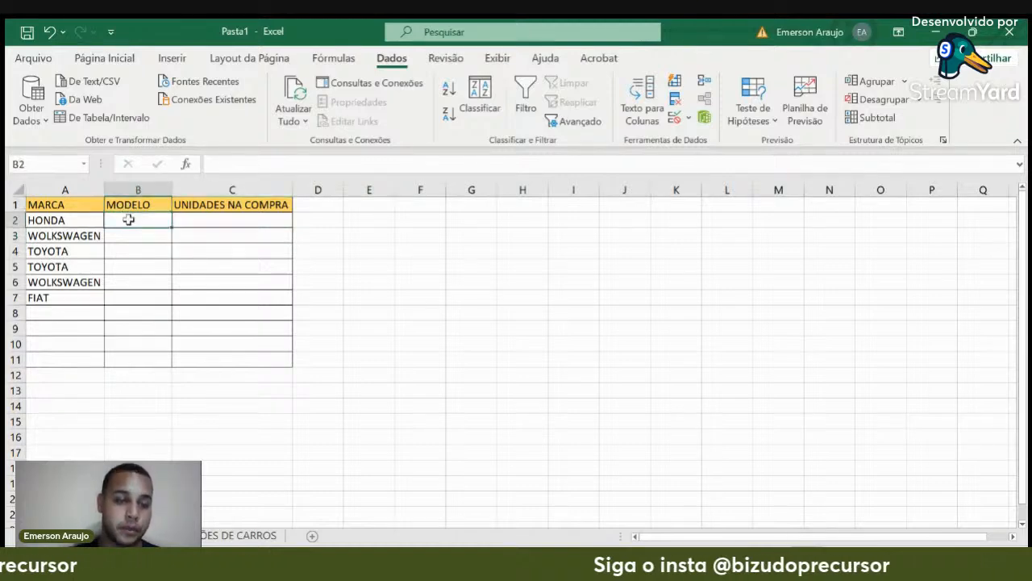
{"action": "left_click", "coordinate": [145, 283]}
{"action": "left_click", "coordinate": [143, 266]}
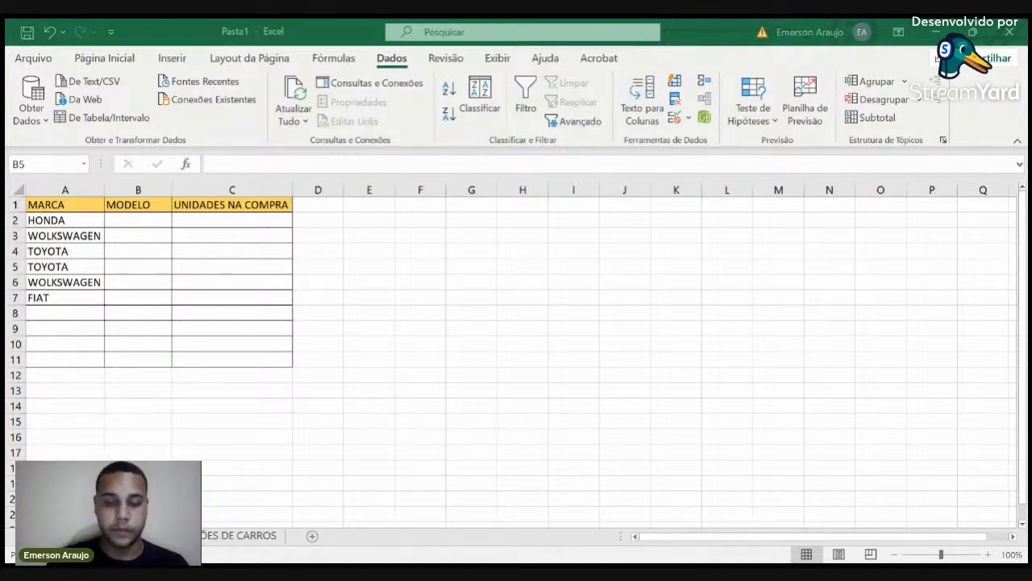
{"action": "key", "text": "alt+Tab"}
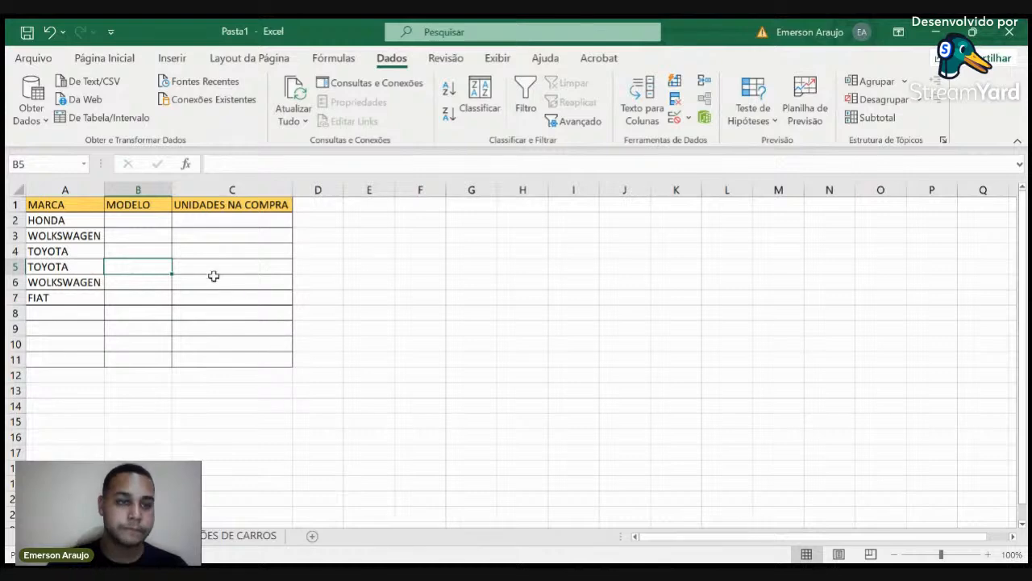
Step: Review MODELO cell B2 beside its brand in A2, and show the model lists on the second sheet
{"action": "left_click", "coordinate": [142, 221]}
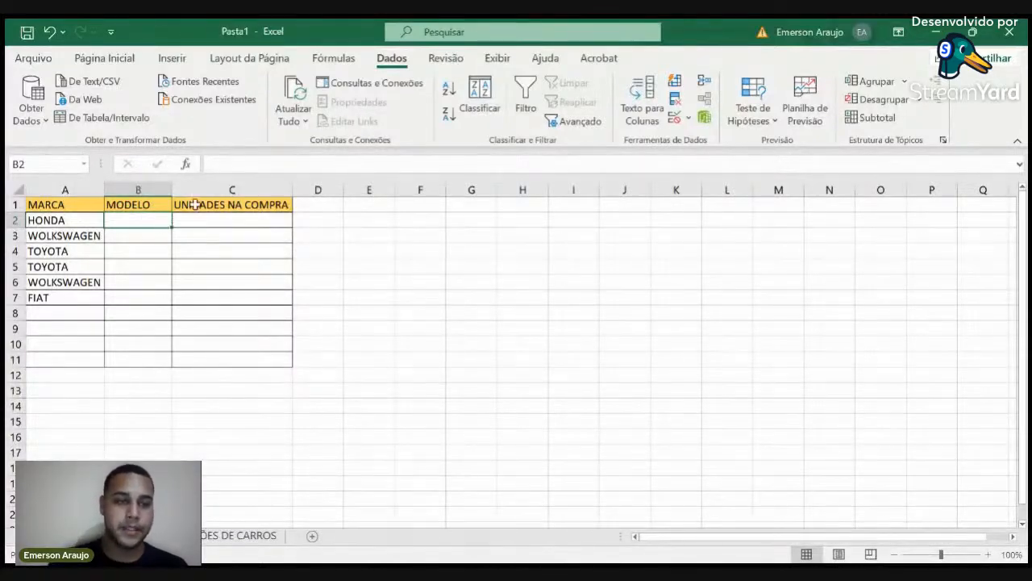
{"action": "left_click", "coordinate": [80, 219]}
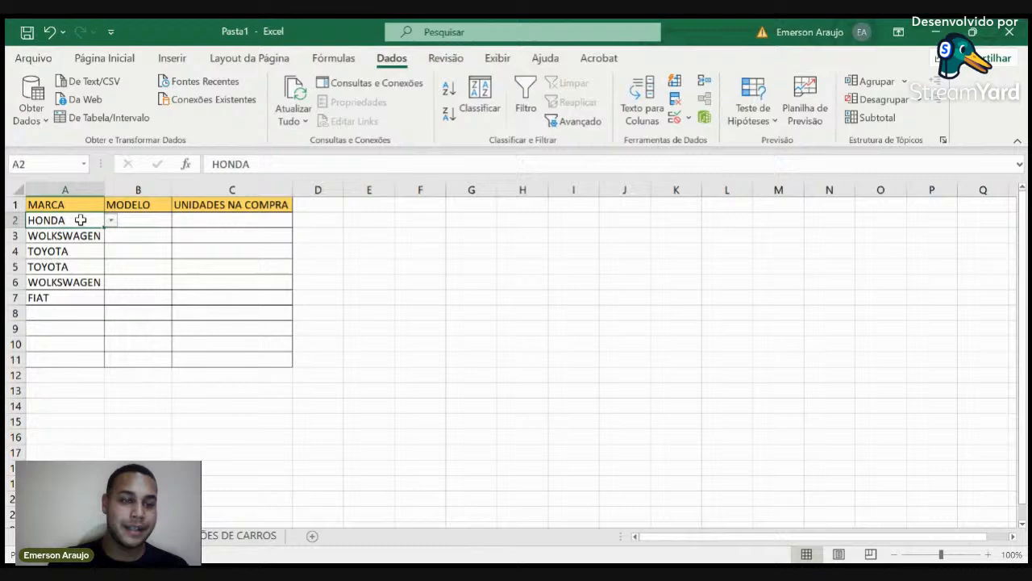
{"action": "left_click", "coordinate": [136, 224]}
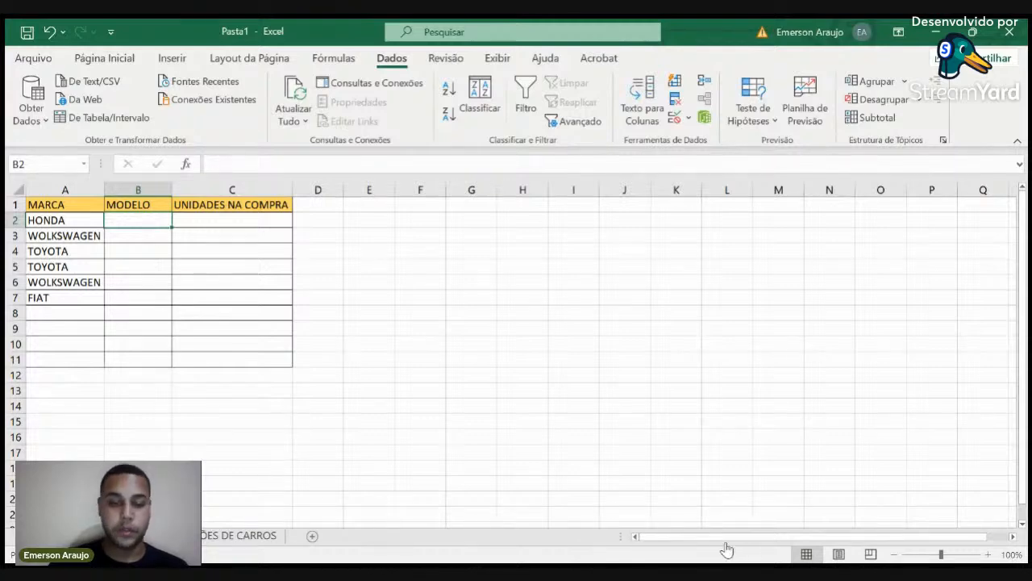
{"action": "left_click", "coordinate": [244, 536]}
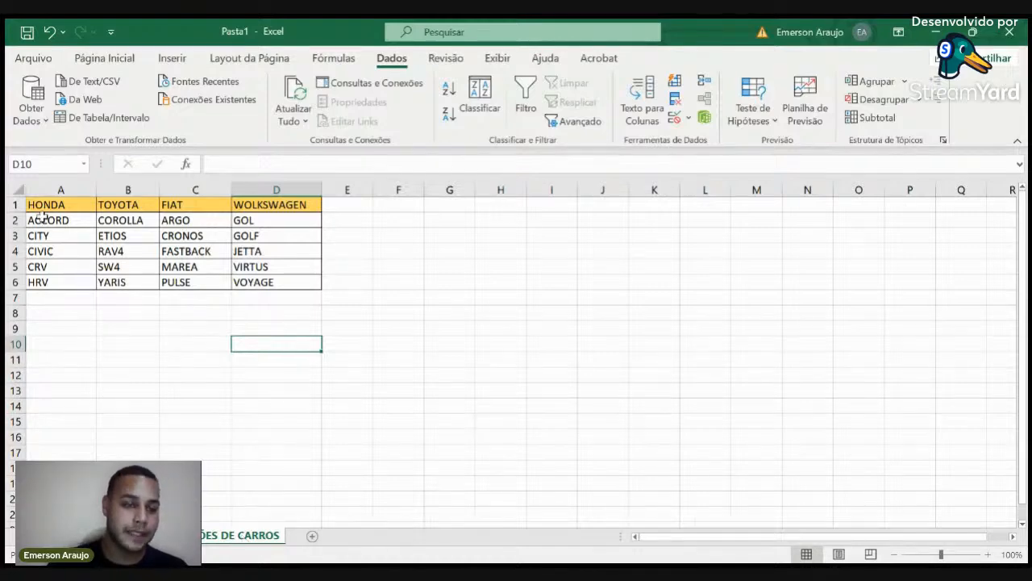
Step: Review the HONDA model cells A2:A6 on the second sheet
{"action": "left_click_drag", "start_coordinate": [44, 218], "coordinate": [50, 282]}
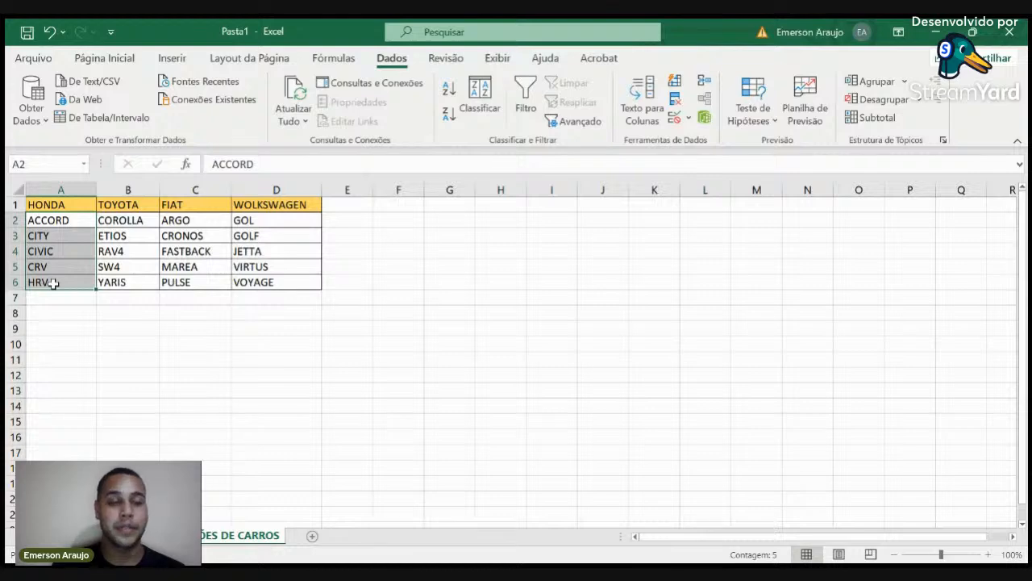
{"action": "left_click", "coordinate": [161, 313]}
{"action": "left_click", "coordinate": [129, 348]}
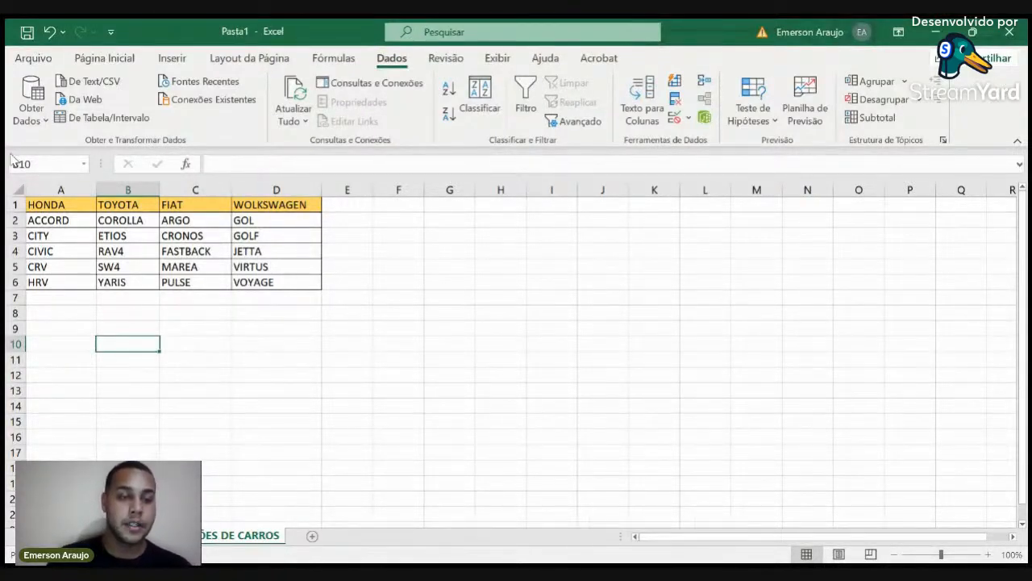
{"action": "left_click", "coordinate": [200, 301]}
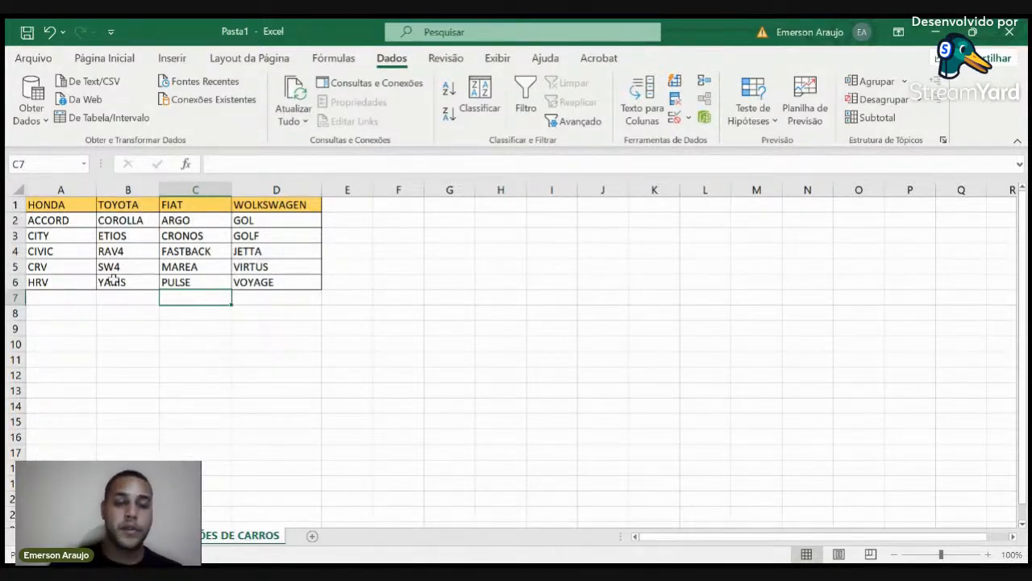
{"action": "left_click_drag", "start_coordinate": [52, 224], "coordinate": [56, 282]}
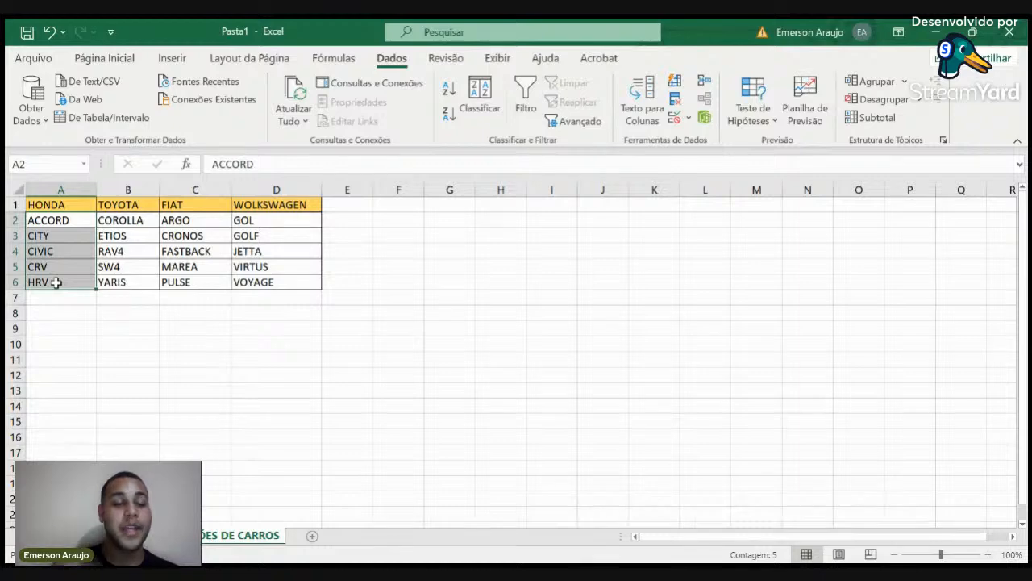
{"action": "left_click", "coordinate": [175, 343]}
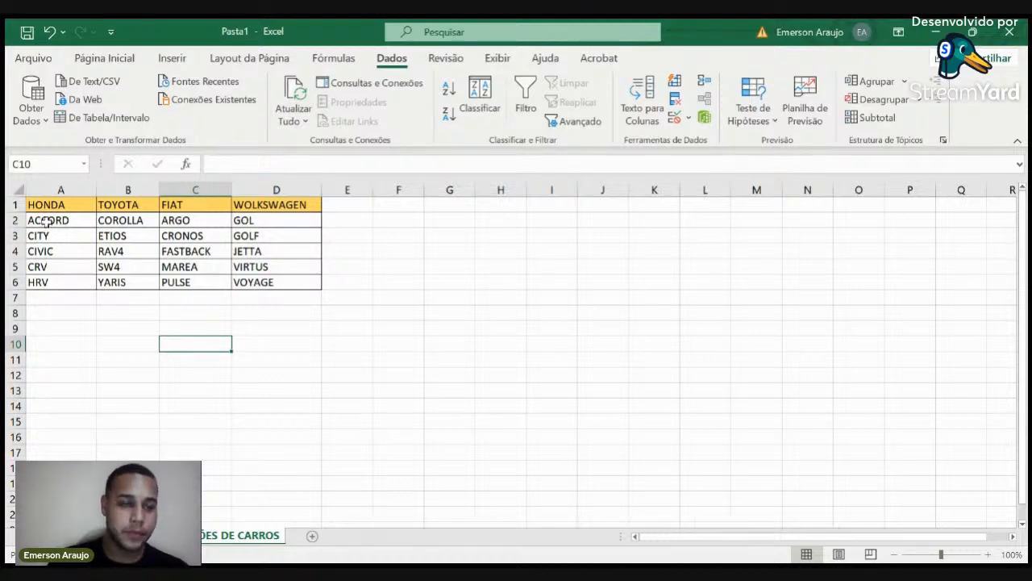
Step: Name the model range A2:A6 HONDA, and reselect the range to check its name
{"action": "left_click_drag", "start_coordinate": [47, 223], "coordinate": [42, 282]}
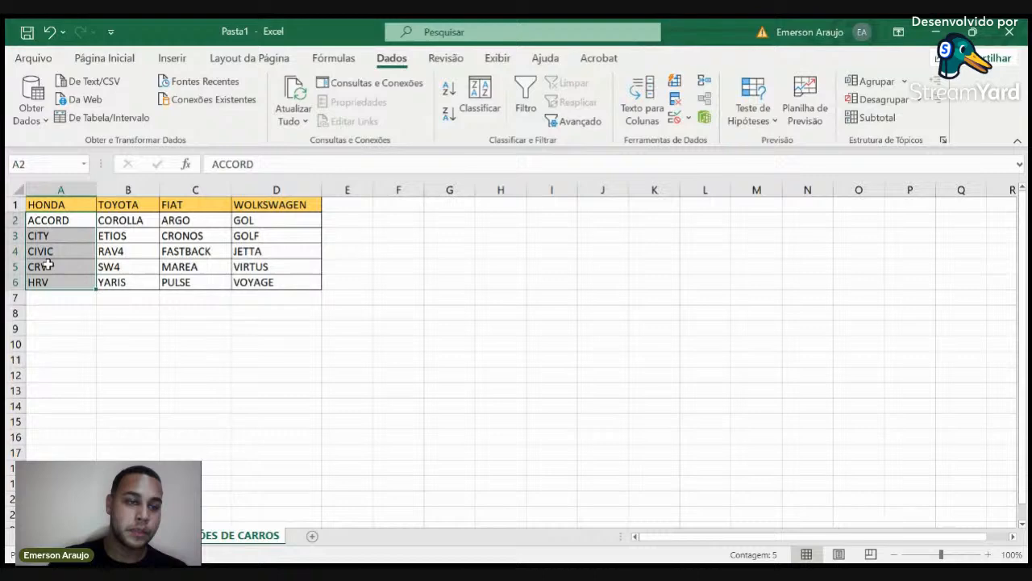
{"action": "left_click", "coordinate": [29, 164]}
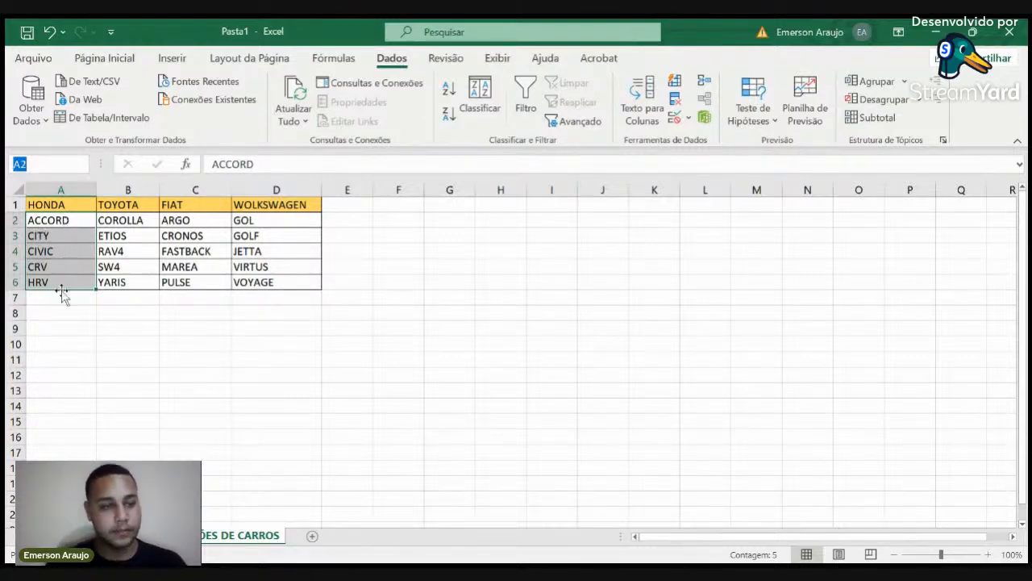
{"action": "left_click", "coordinate": [29, 162]}
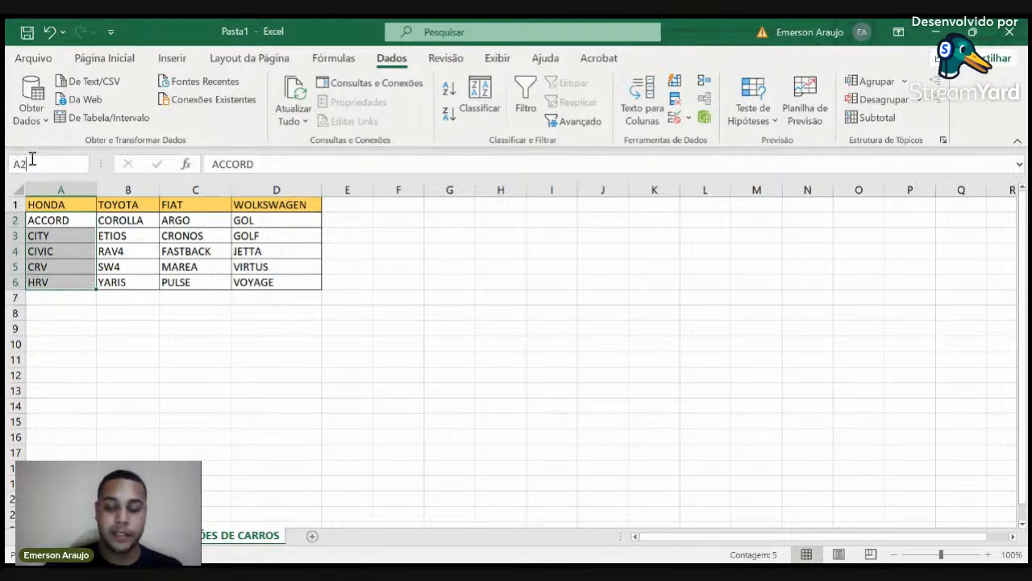
{"action": "key", "text": "BackSpace"}
{"action": "key", "text": "BackSpace"}
{"action": "type", "text": "H"}
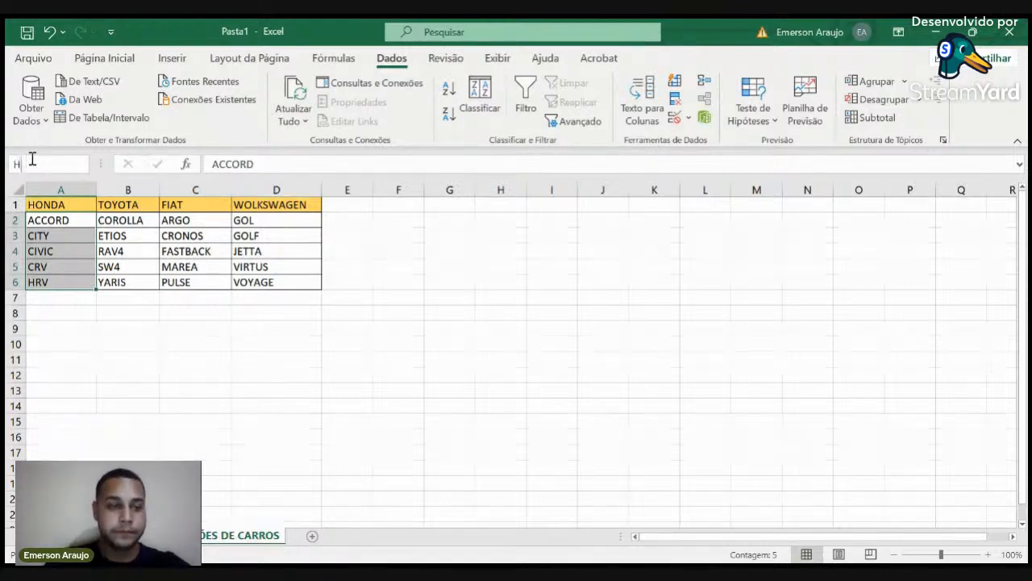
{"action": "type", "text": "ONDA"}
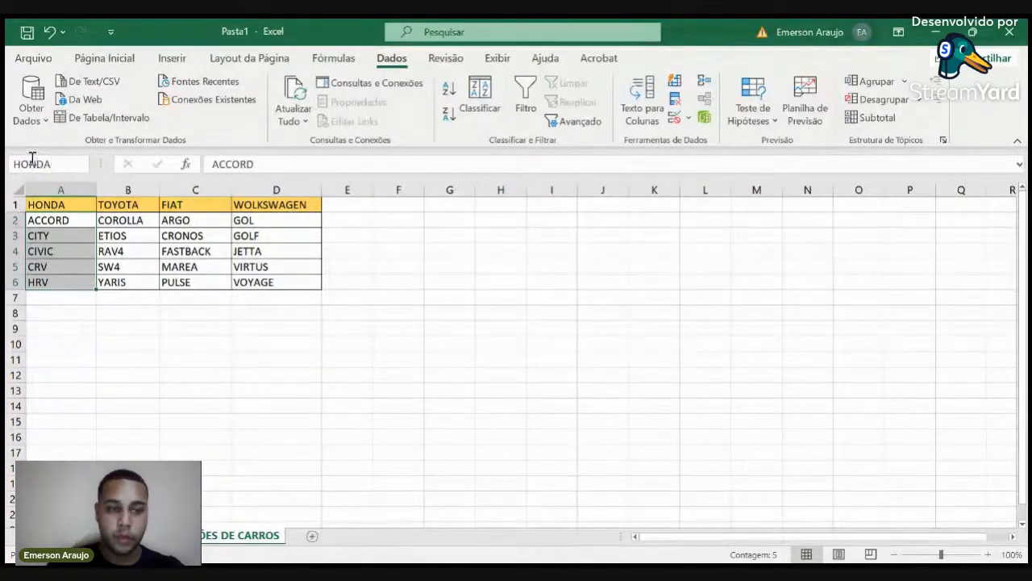
{"action": "key", "text": "Return"}
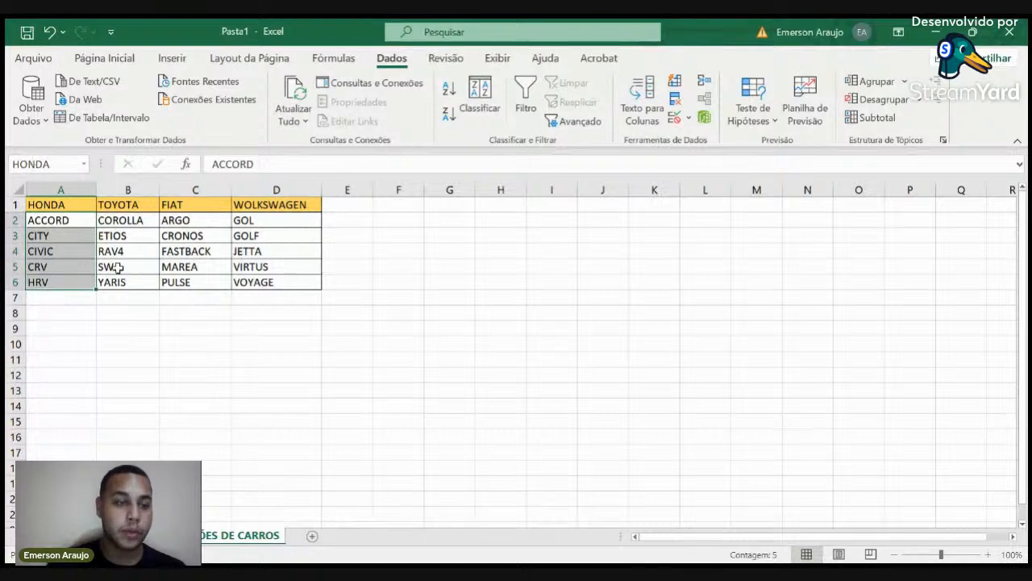
{"action": "left_click", "coordinate": [62, 345]}
{"action": "left_click", "coordinate": [51, 226]}
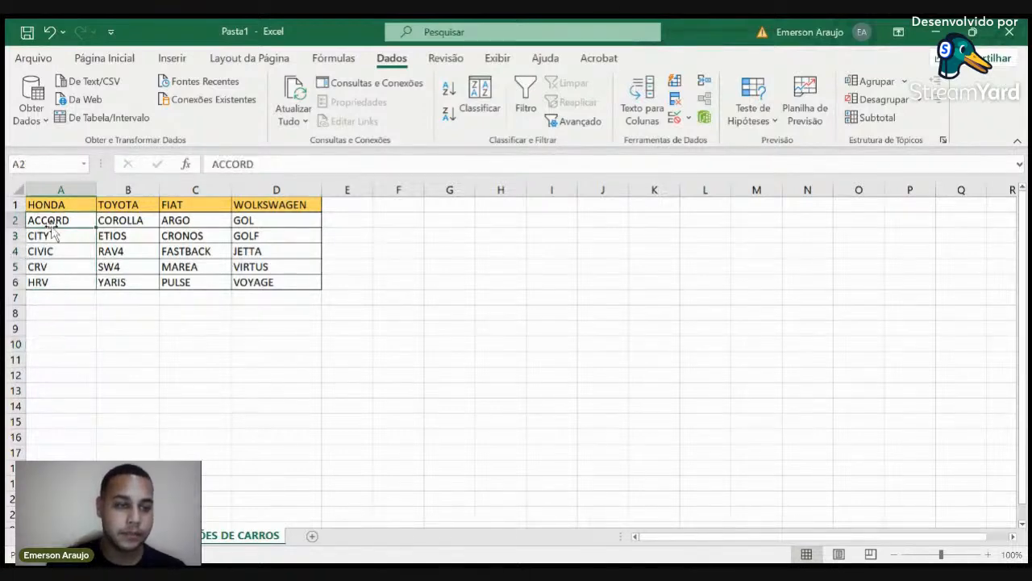
{"action": "left_click", "coordinate": [51, 233]}
{"action": "left_click_drag", "start_coordinate": [53, 220], "coordinate": [53, 281]}
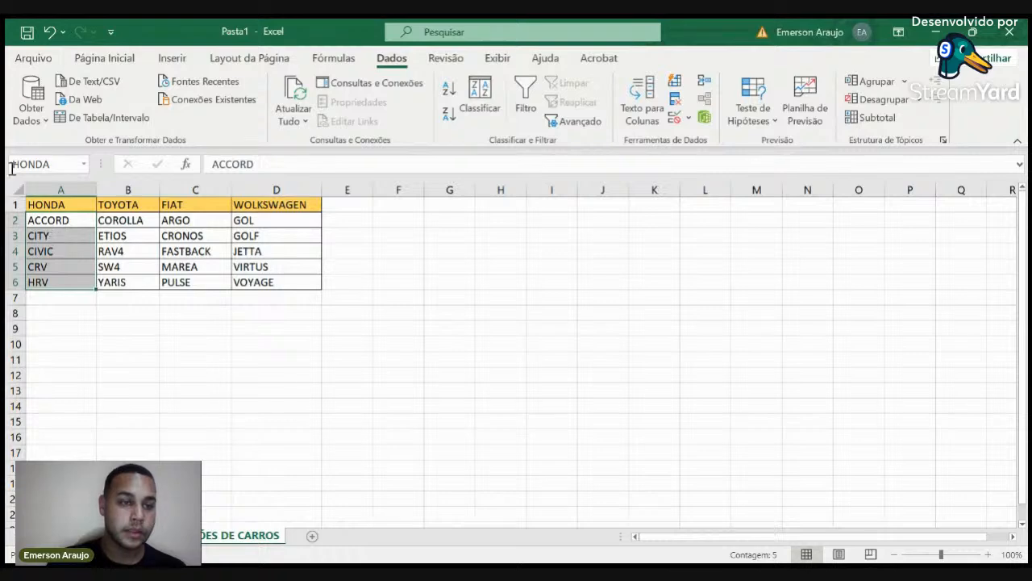
Step: Name the model range B2:B6 TOYOTA, and reselect the range to check its name
{"action": "left_click", "coordinate": [138, 282]}
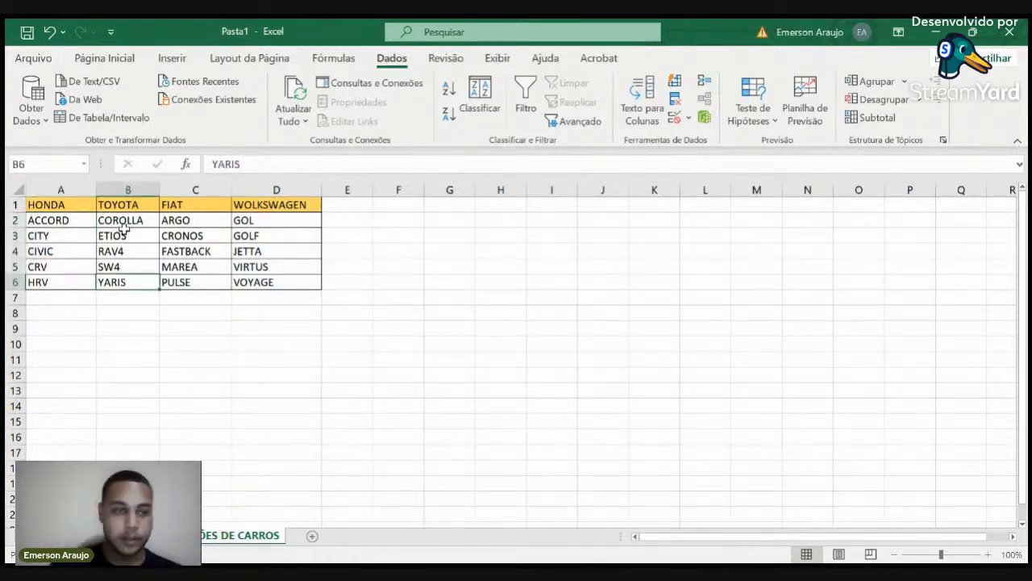
{"action": "left_click_drag", "start_coordinate": [117, 219], "coordinate": [123, 281]}
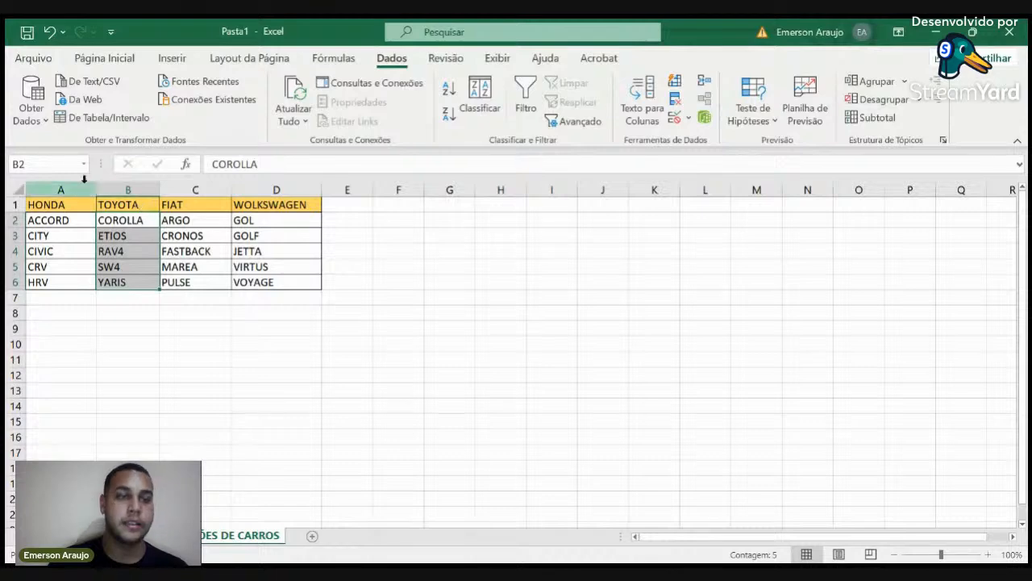
{"action": "left_click", "coordinate": [52, 164]}
{"action": "type", "text": "T"}
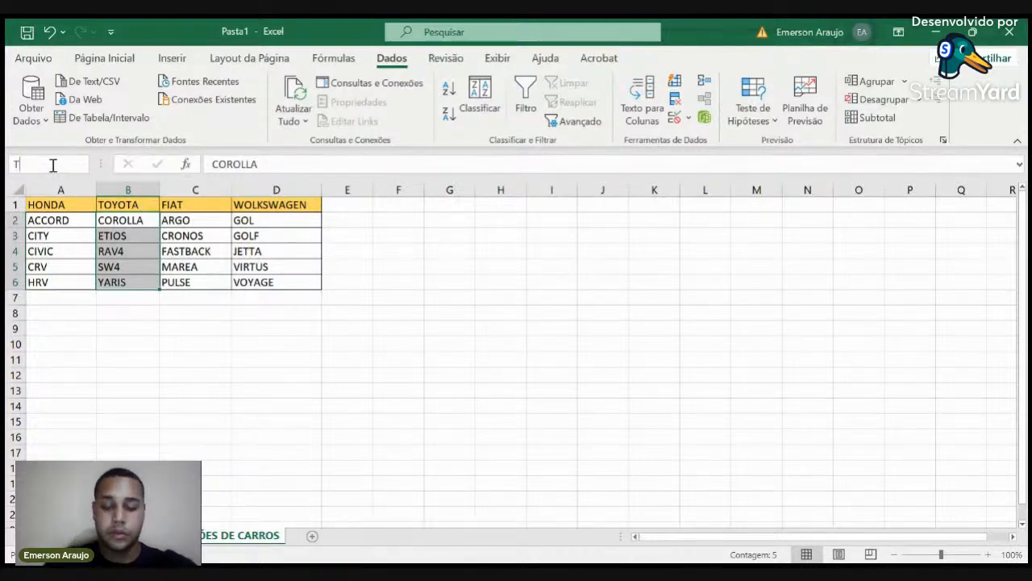
{"action": "type", "text": "OYOTA"}
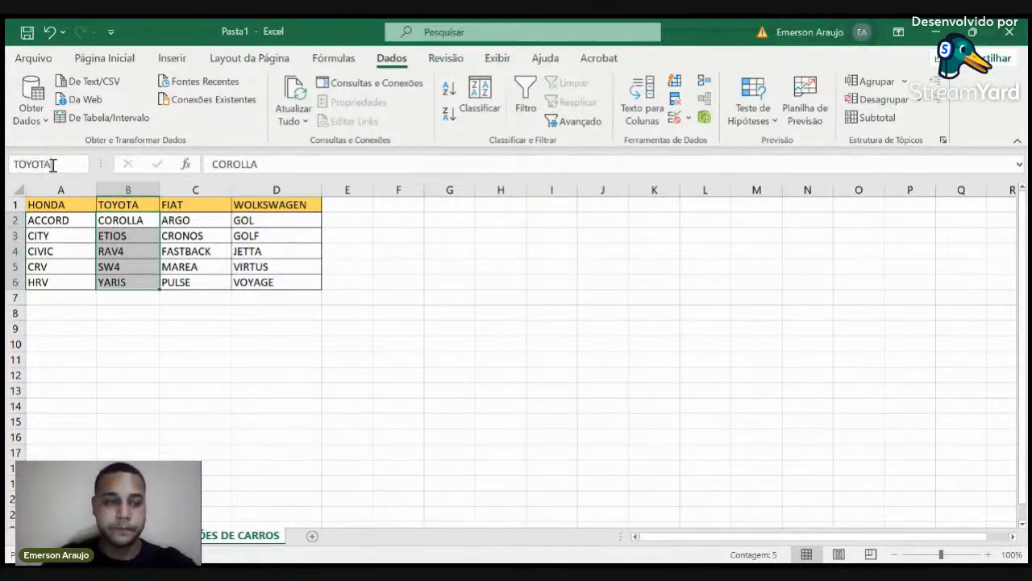
{"action": "key", "text": "Return"}
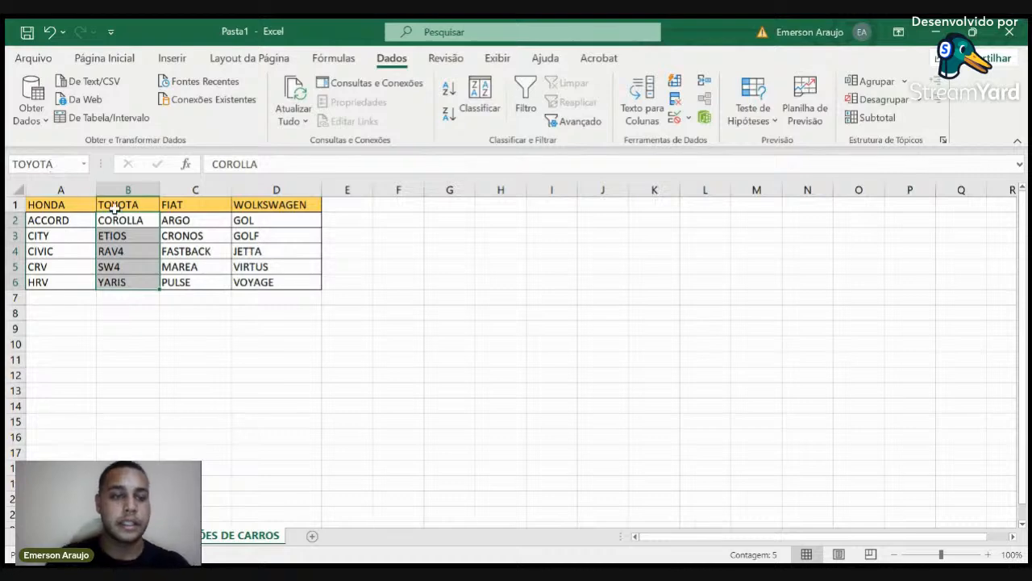
{"action": "left_click", "coordinate": [134, 326]}
{"action": "left_click_drag", "start_coordinate": [129, 228], "coordinate": [139, 279]}
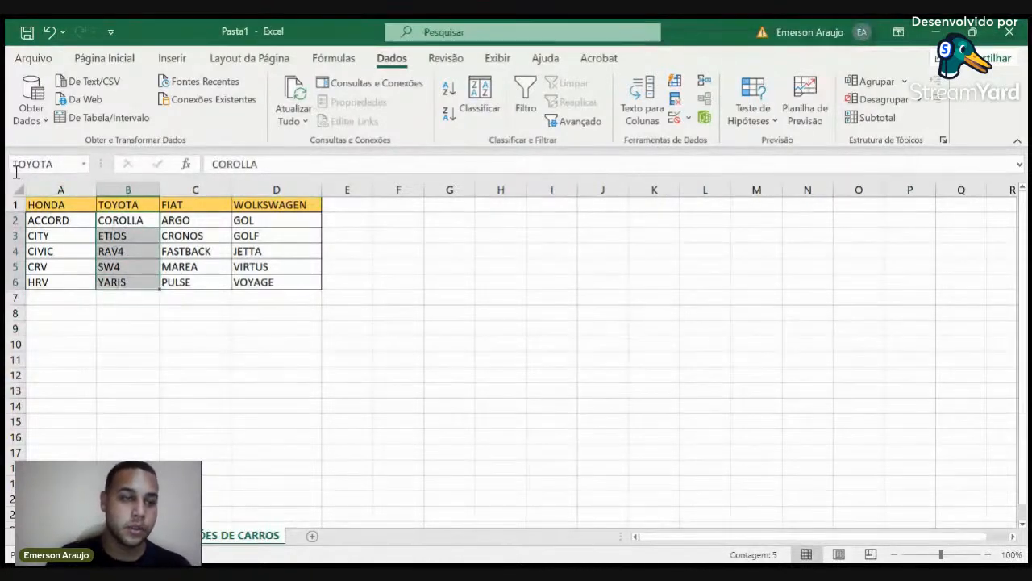
Step: Name the model range C2:C6 under the FIAT heading FIAT
{"action": "left_click", "coordinate": [198, 231]}
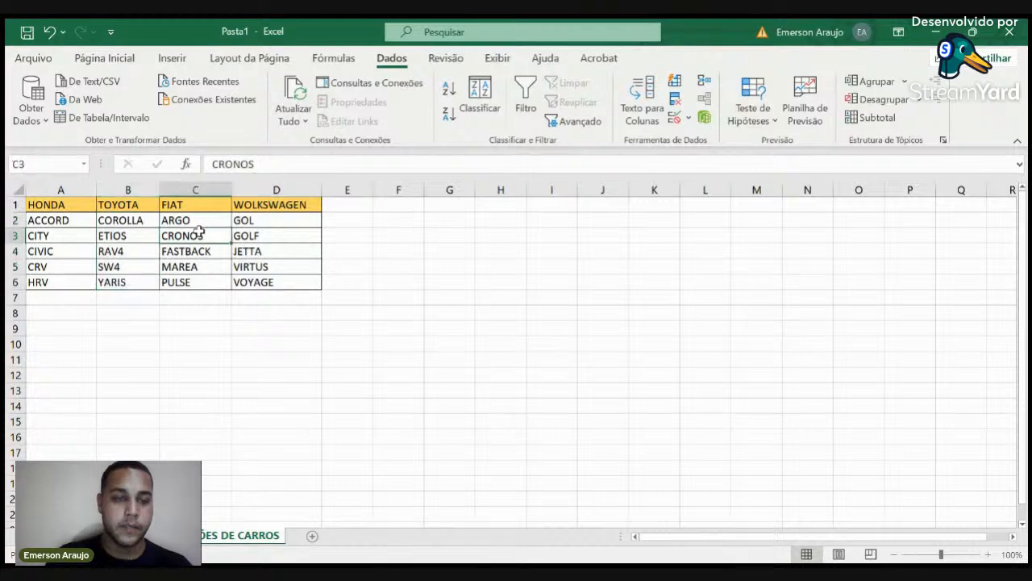
{"action": "left_click_drag", "start_coordinate": [203, 222], "coordinate": [208, 279]}
{"action": "left_click", "coordinate": [40, 162]}
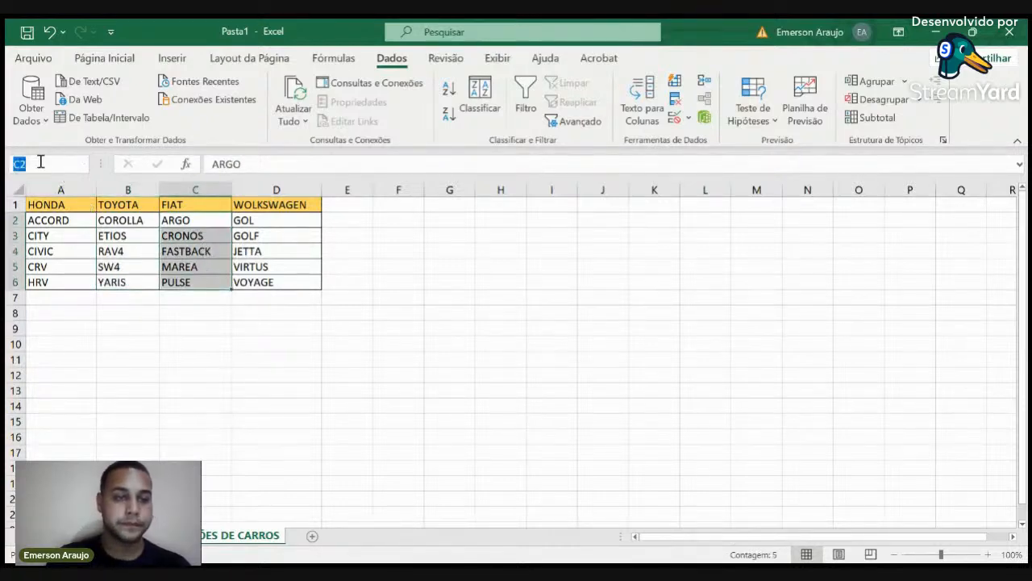
{"action": "type", "text": "FIAT"}
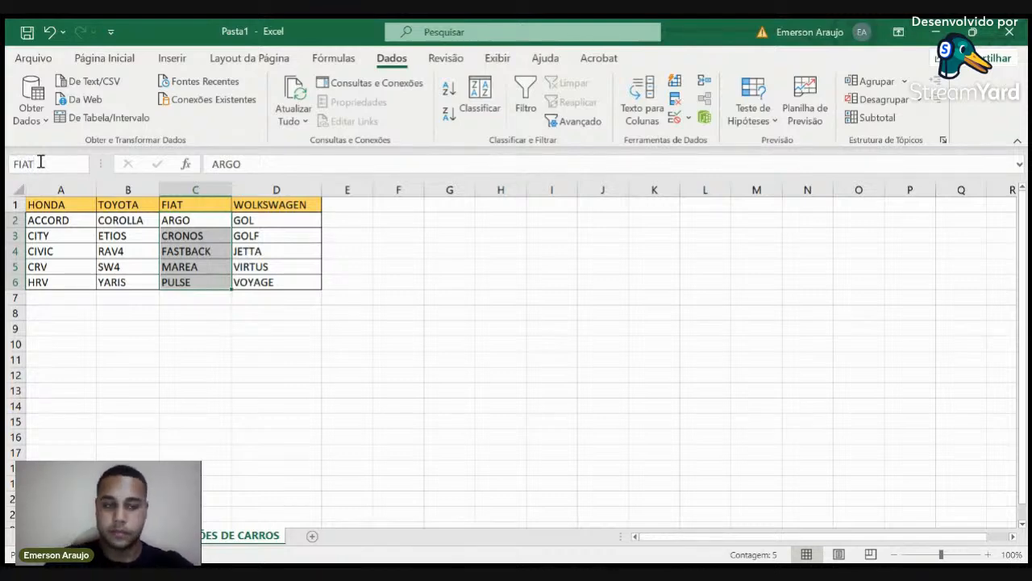
{"action": "key", "text": "Return"}
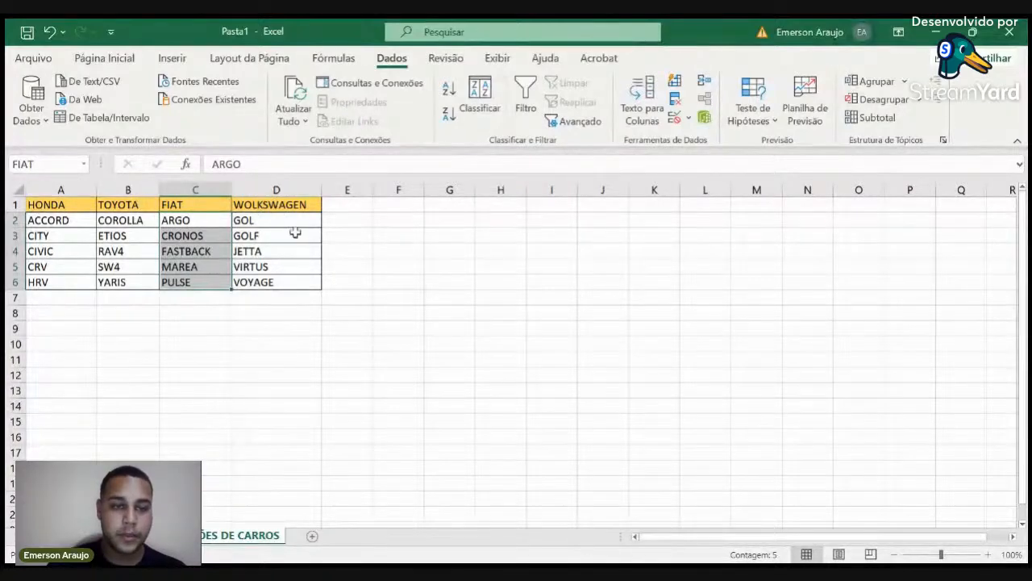
Step: Name the model range D2:D6 WOLKSWAGEN, spelled exactly as its heading in D1
{"action": "left_click_drag", "start_coordinate": [286, 220], "coordinate": [287, 277]}
{"action": "left_click", "coordinate": [45, 165]}
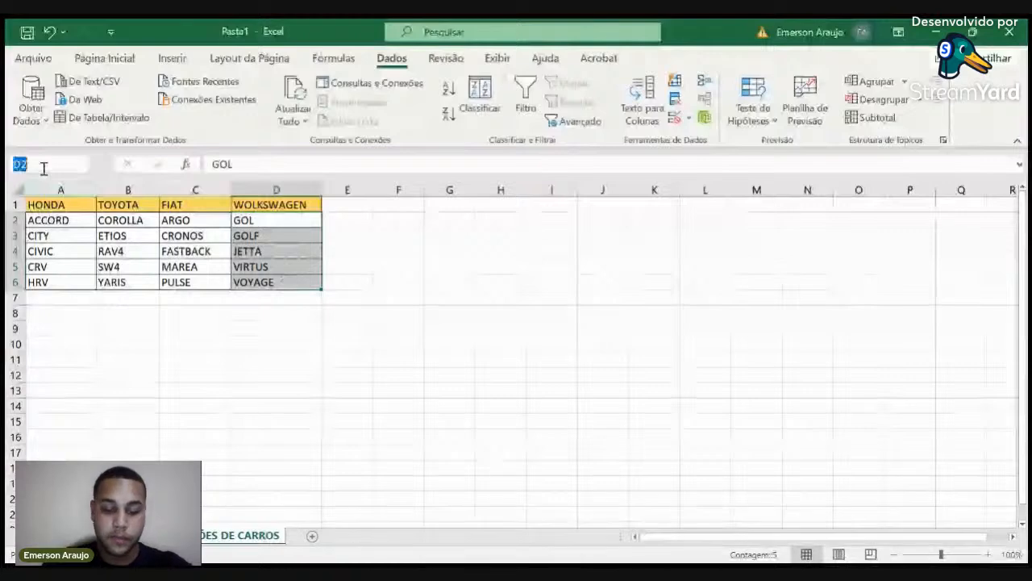
{"action": "type", "text": "WOLKS"}
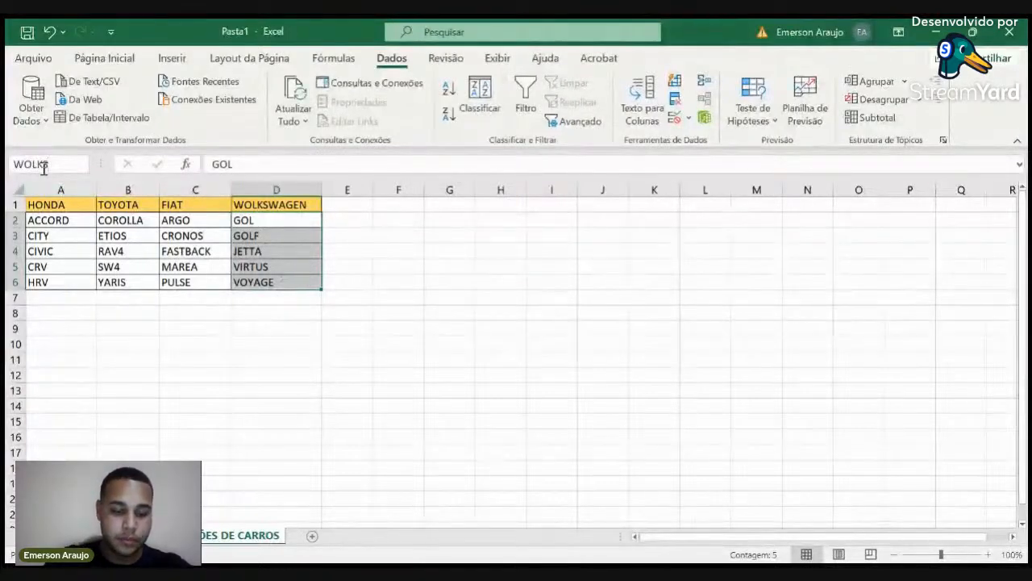
{"action": "type", "text": "WAGWN"}
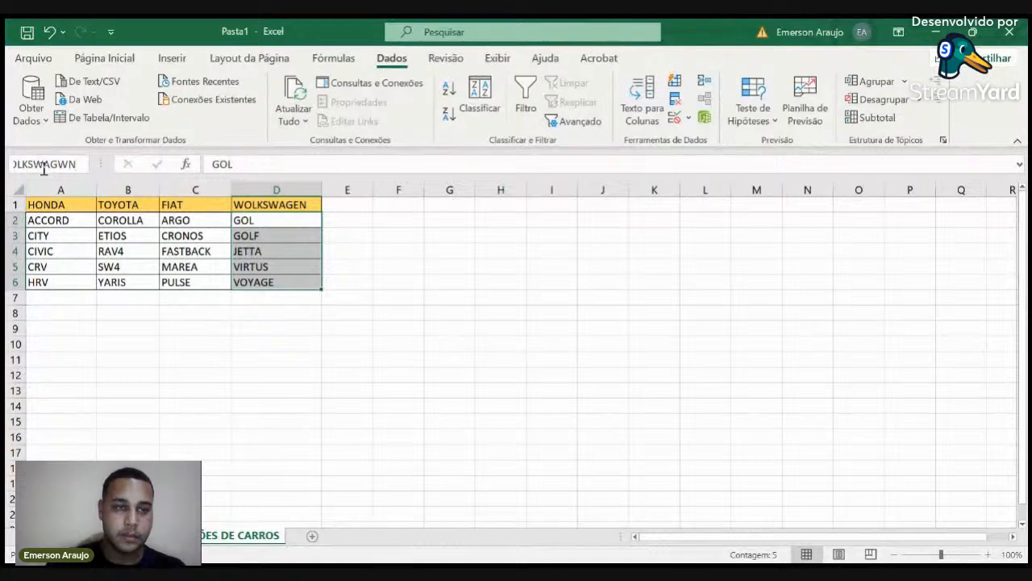
{"action": "key", "text": "BackSpace"}
{"action": "key", "text": "BackSpace"}
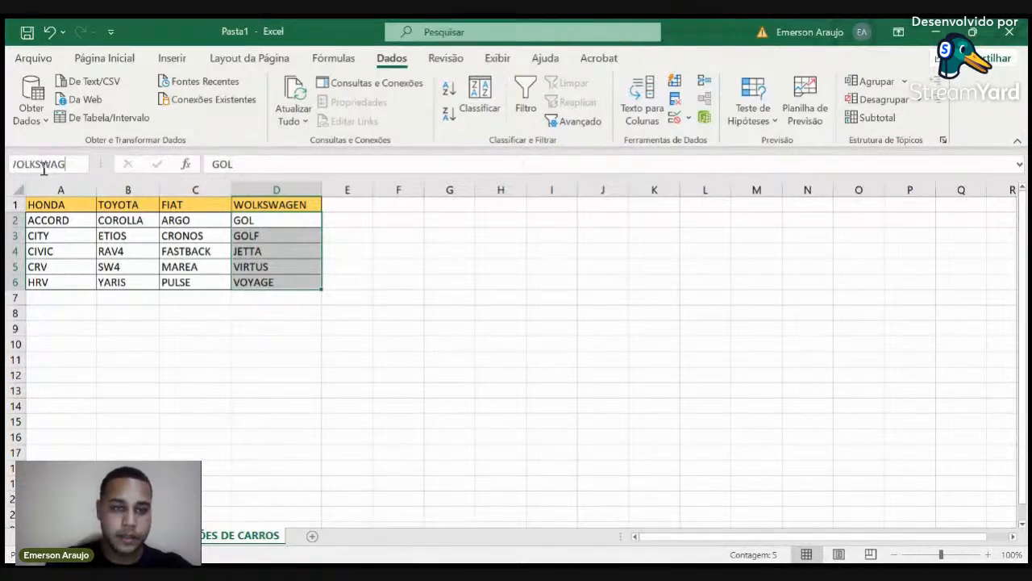
{"action": "type", "text": "EN"}
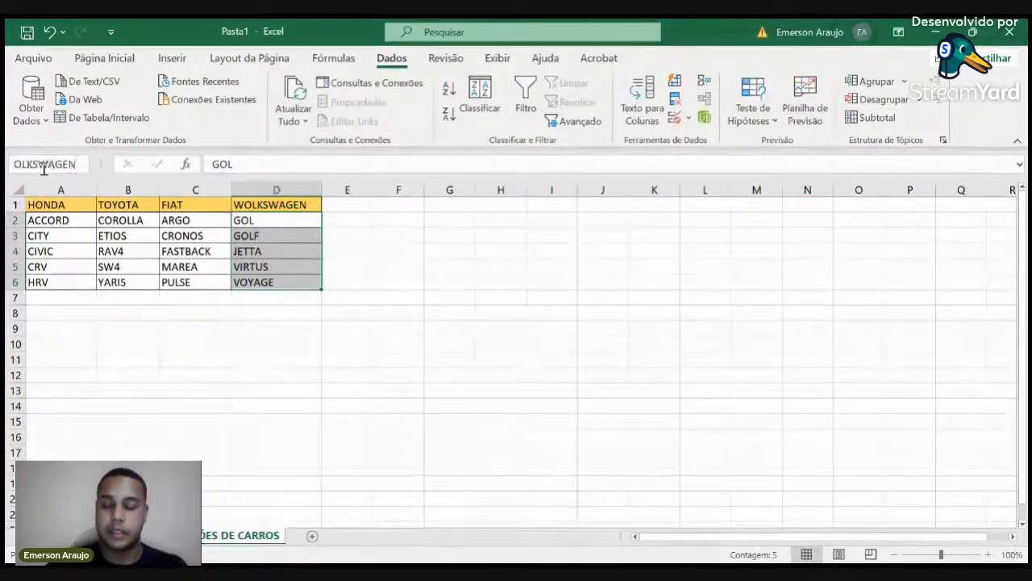
{"action": "key", "text": "Return"}
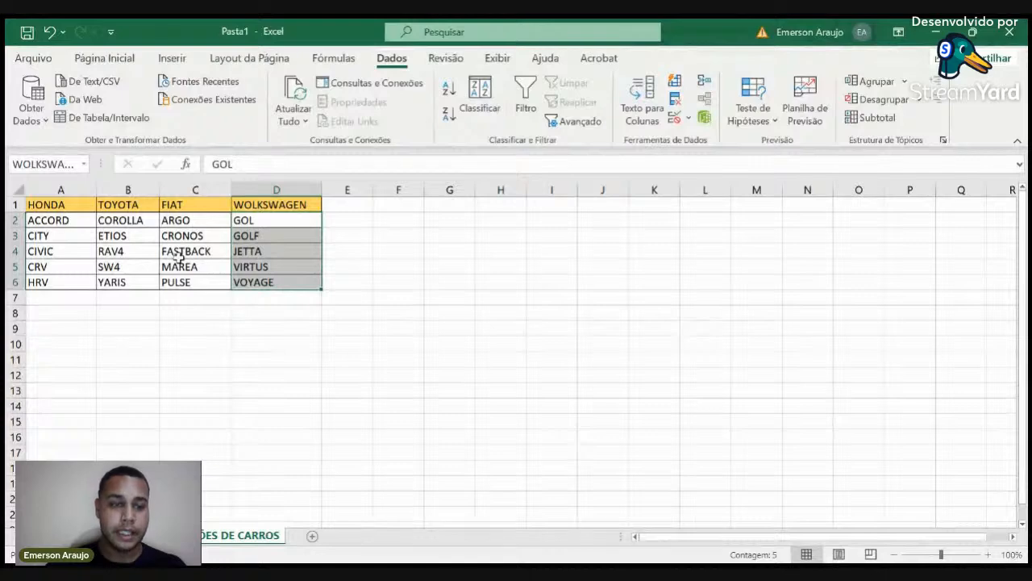
Step: Check the names of the four model ranges by selecting each one, and return to the purchase table sheet
{"action": "left_click", "coordinate": [218, 314]}
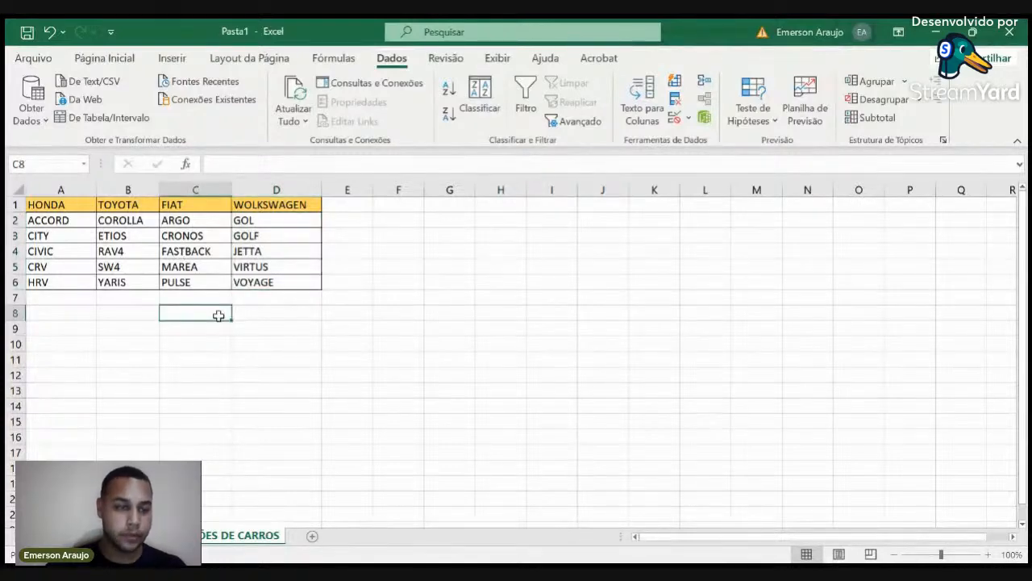
{"action": "left_click_drag", "start_coordinate": [64, 220], "coordinate": [76, 279]}
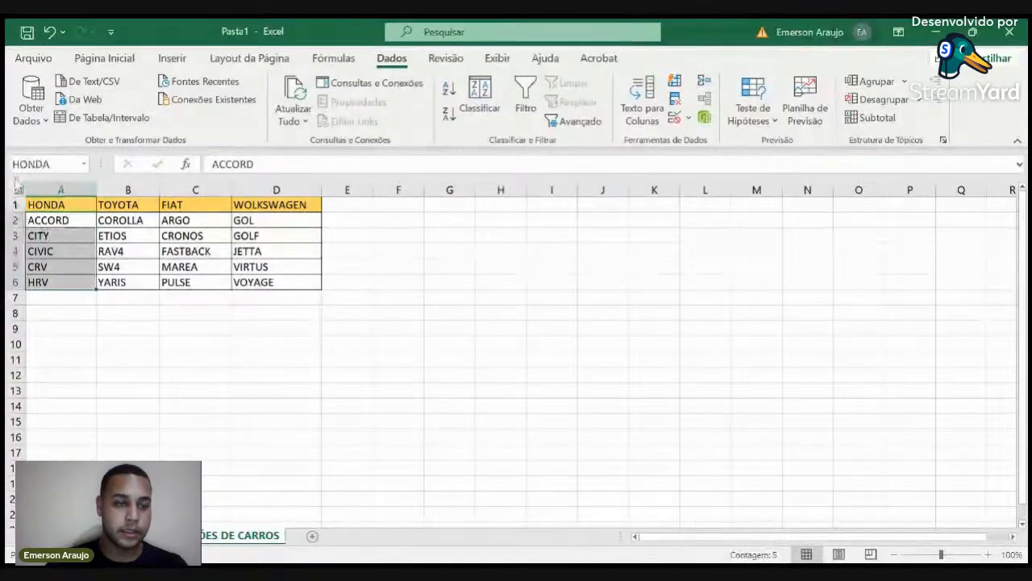
{"action": "left_click", "coordinate": [113, 222]}
{"action": "left_click_drag", "start_coordinate": [113, 221], "coordinate": [129, 284]}
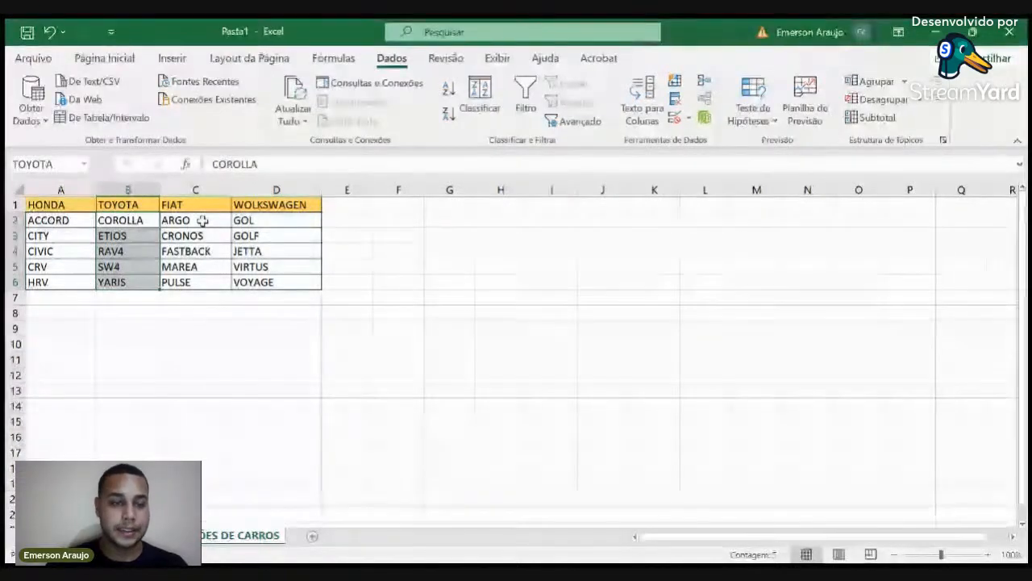
{"action": "left_click_drag", "start_coordinate": [202, 220], "coordinate": [202, 279]}
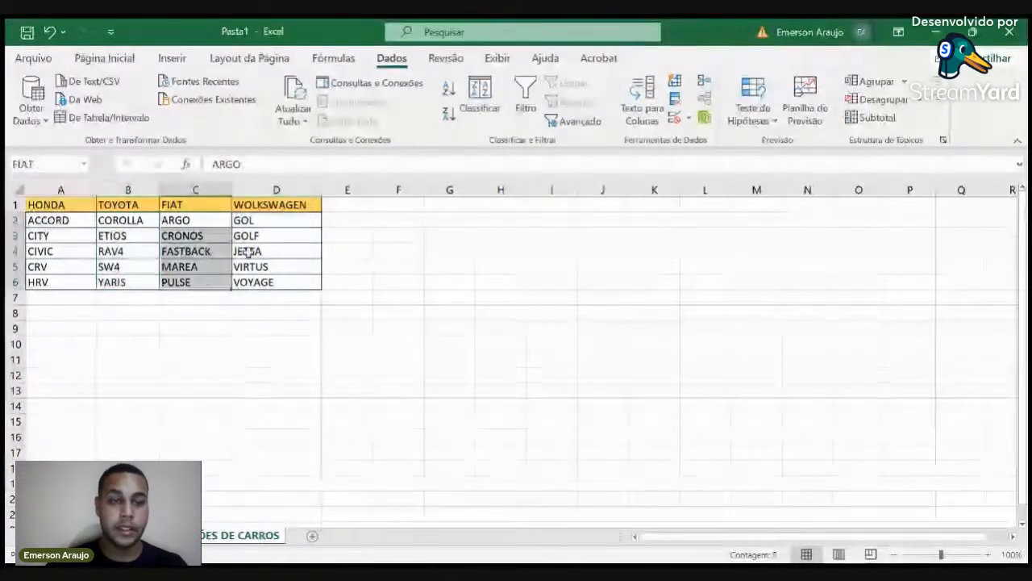
{"action": "left_click_drag", "start_coordinate": [279, 220], "coordinate": [284, 290]}
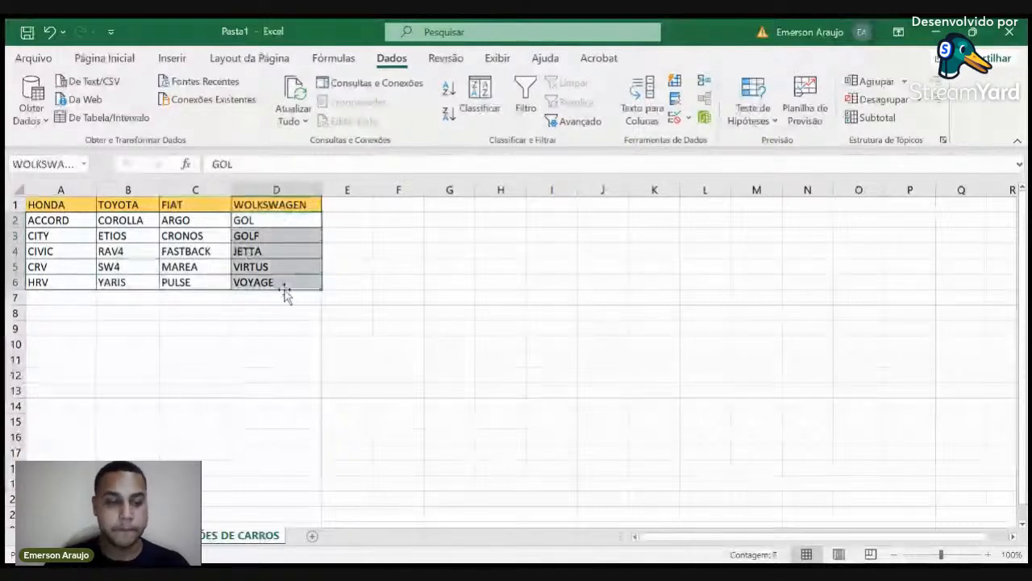
{"action": "left_click", "coordinate": [133, 536]}
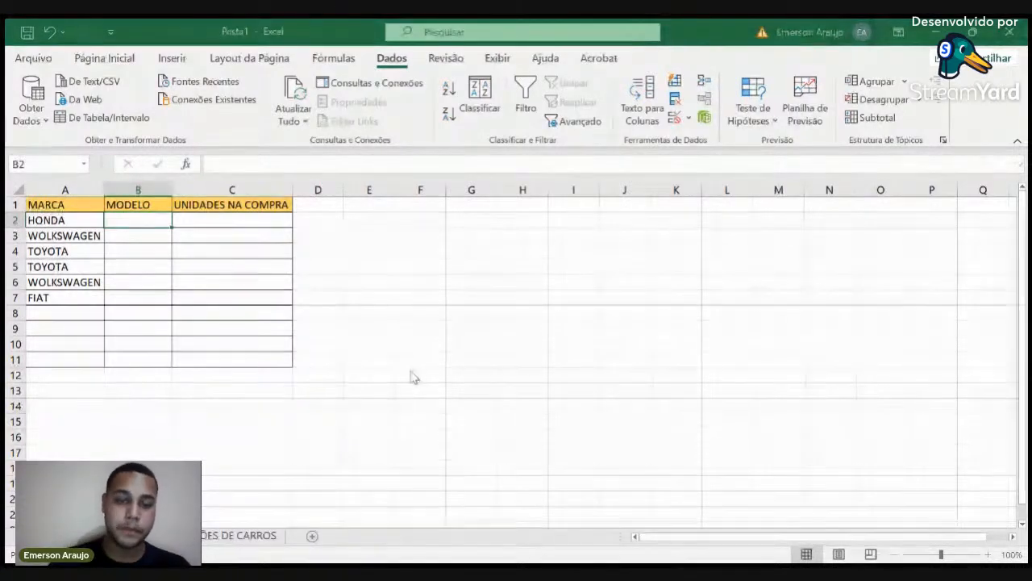
Step: Try to set the model list source for B2 to a formula referring to the brand in A2
{"action": "left_click", "coordinate": [403, 401]}
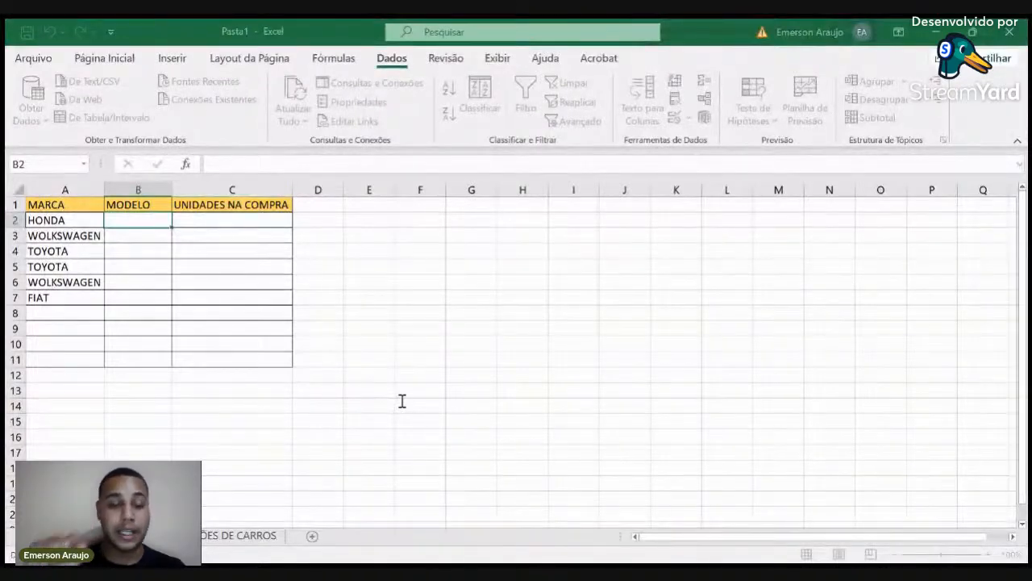
{"action": "type", "text": "="}
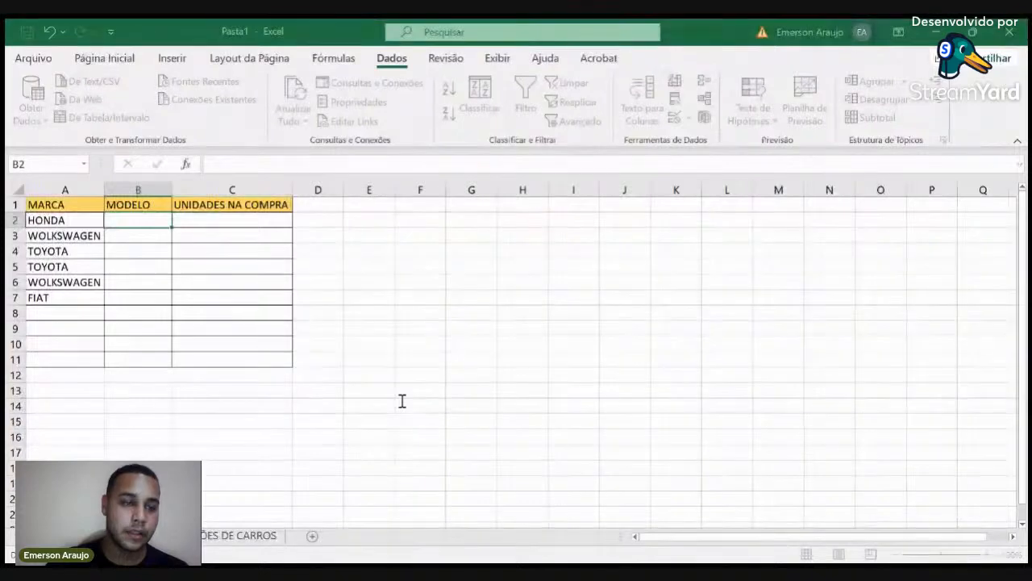
{"action": "left_click", "coordinate": [36, 219]}
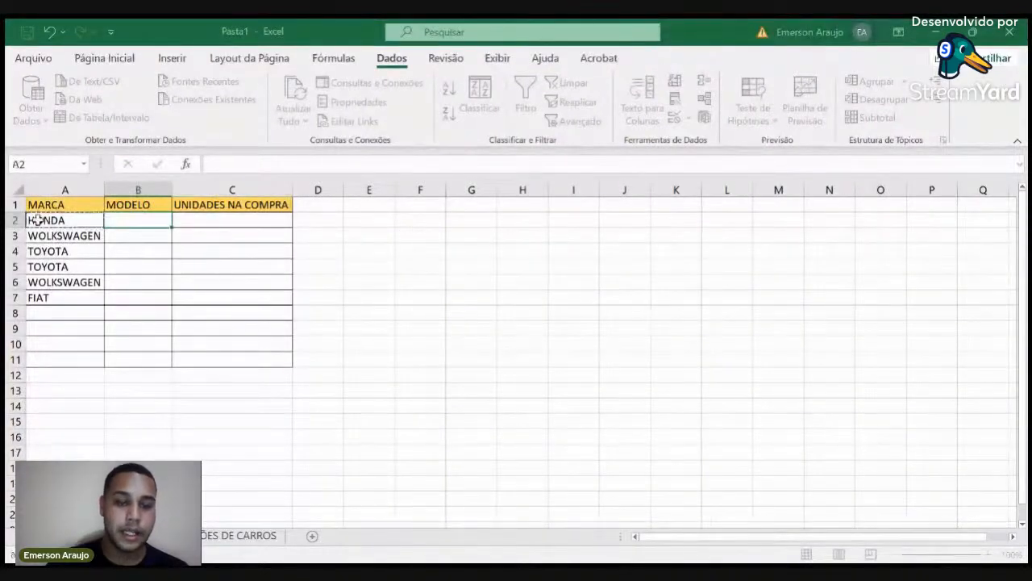
{"action": "key", "text": "ctrl+c"}
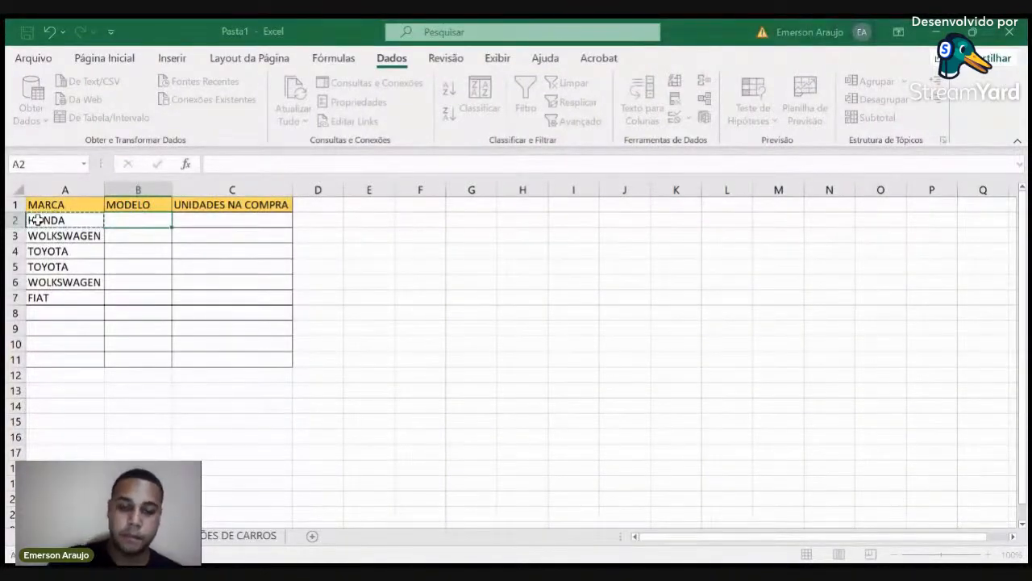
{"action": "key", "text": "Right"}
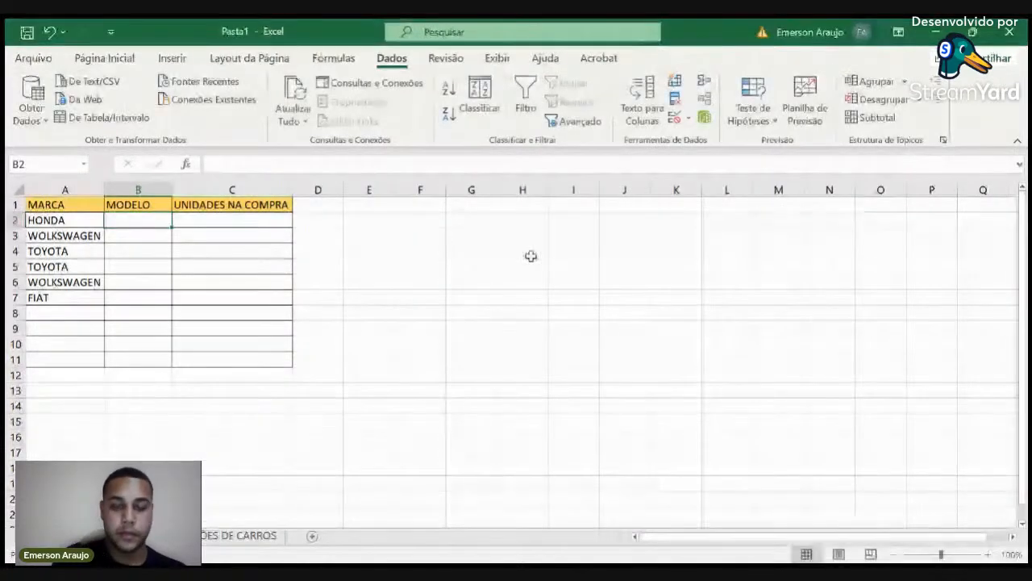
Step: Enter the test formula =INDIRETA($A$2) in H4 and widen column H to fit it
{"action": "left_click", "coordinate": [533, 251]}
{"action": "type", "text": "=INDIRETA($A$2)"}
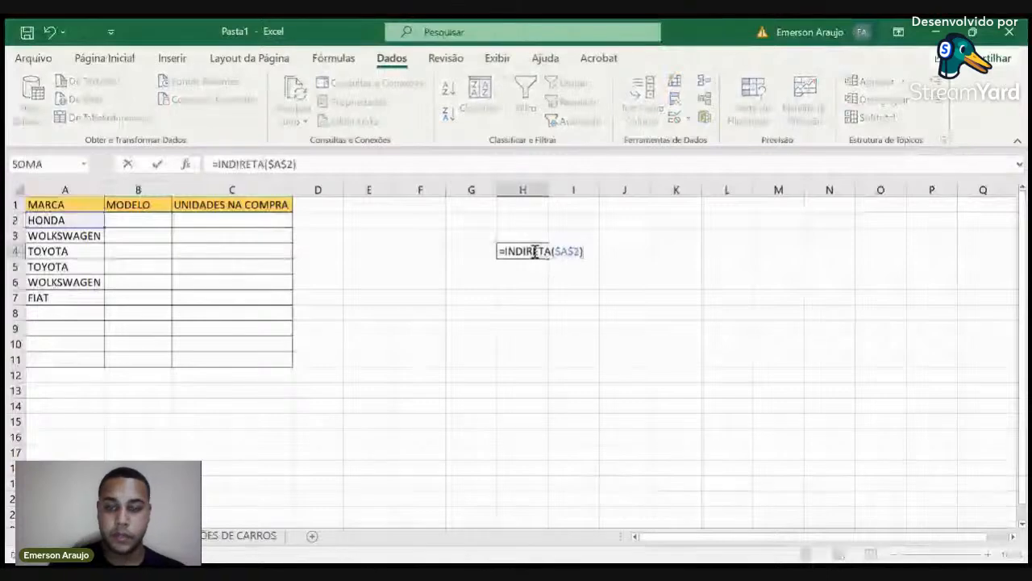
{"action": "key", "text": "Return"}
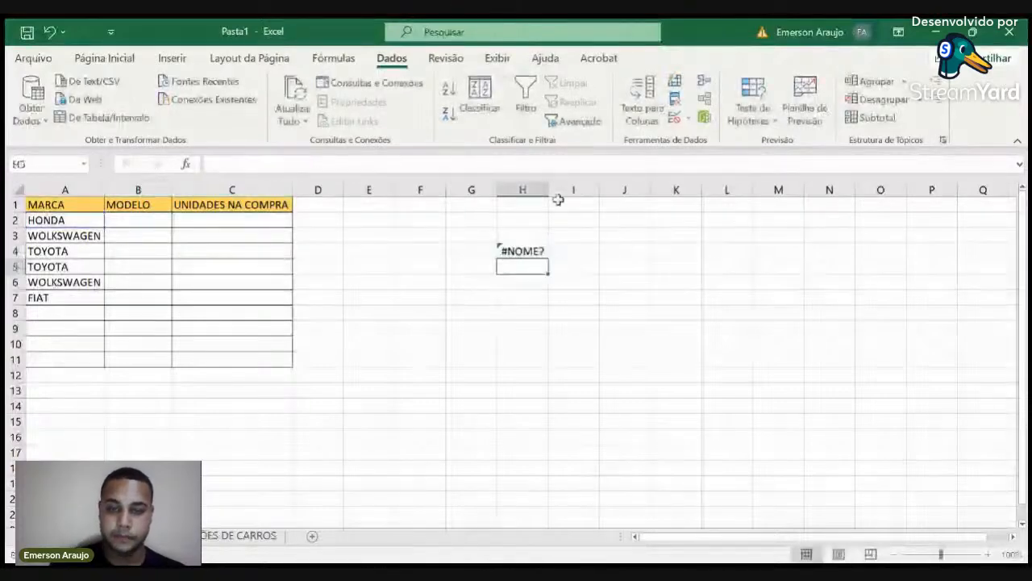
{"action": "double_click", "coordinate": [546, 188]}
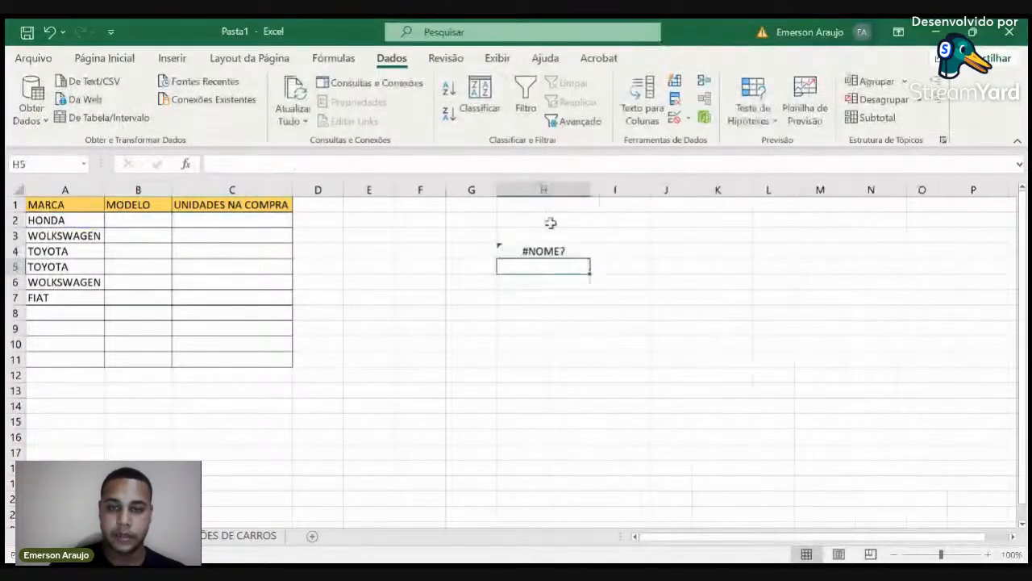
Step: Make the reference in the H4 formula relative, so it reads =INDIRETA(A2)
{"action": "double_click", "coordinate": [543, 250]}
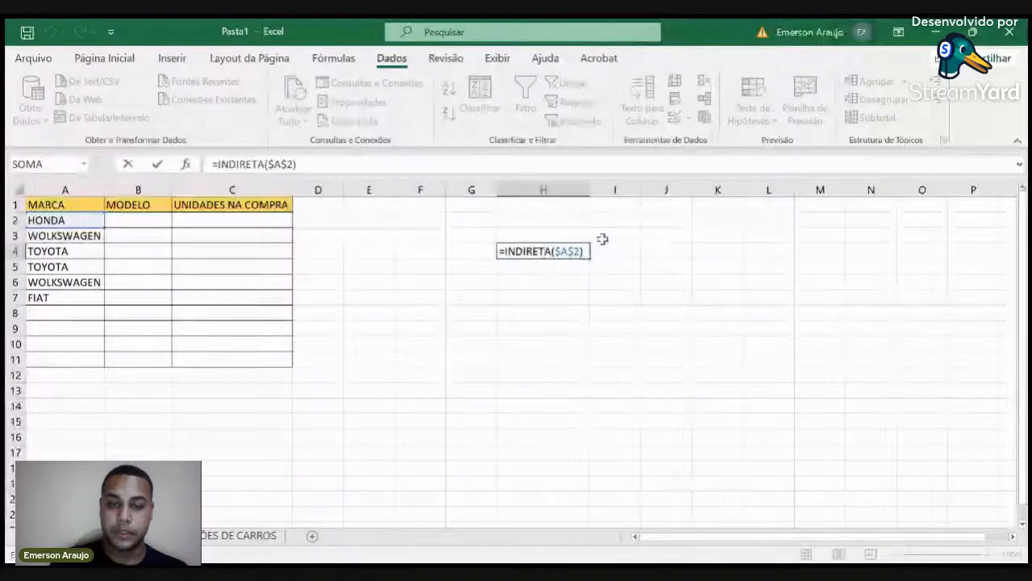
{"action": "left_click", "coordinate": [560, 252]}
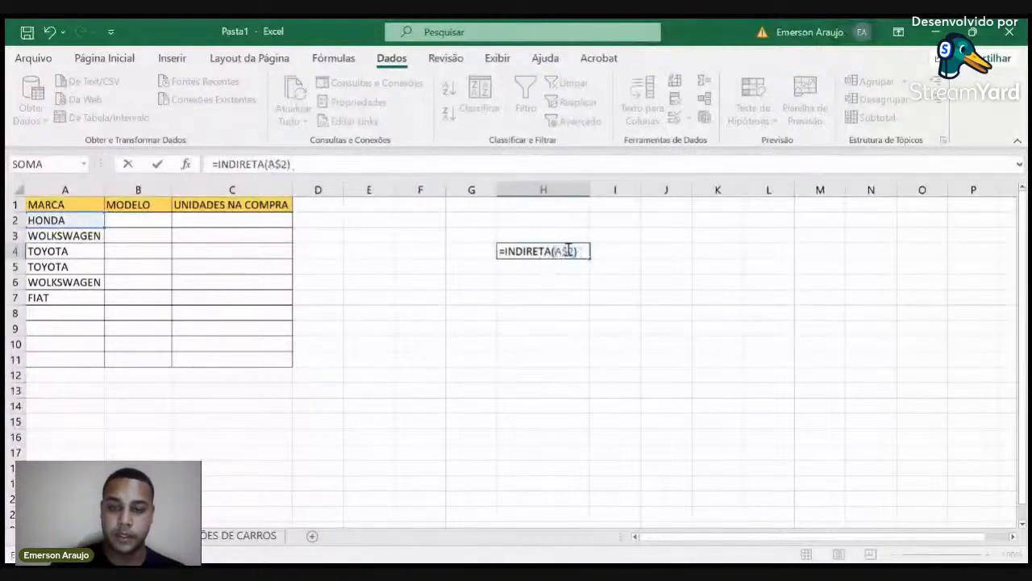
{"action": "key", "text": "BackSpace"}
{"action": "left_click", "coordinate": [569, 251]}
{"action": "key", "text": "BackSpace"}
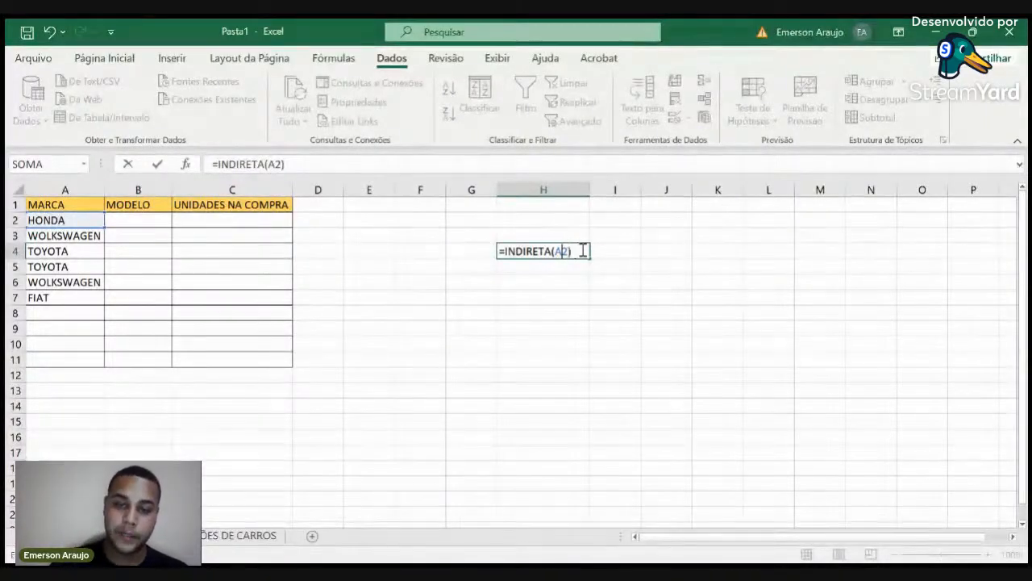
Step: Remove the test formula from H4
{"action": "left_click_drag", "start_coordinate": [586, 252], "coordinate": [479, 248]}
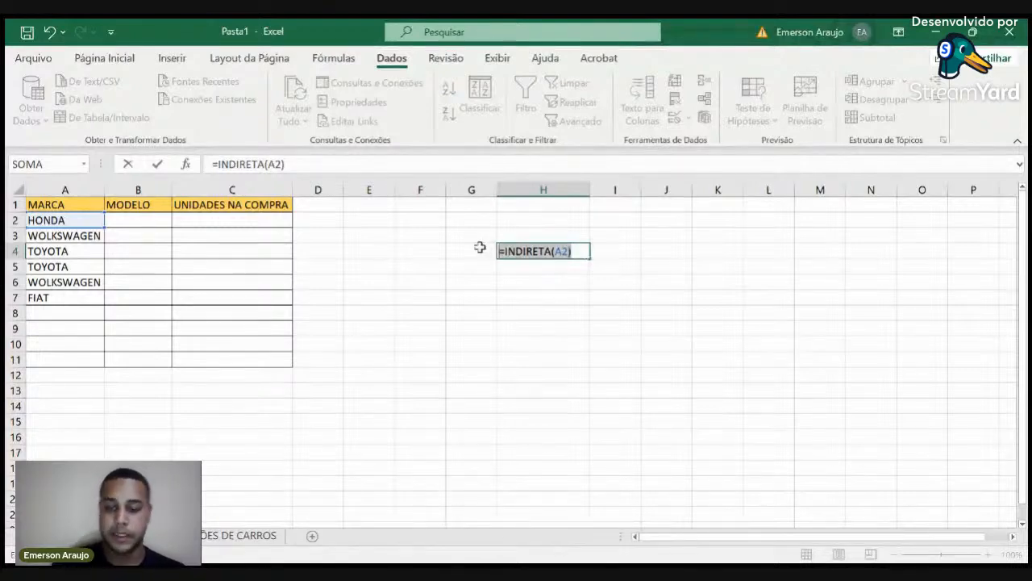
{"action": "key", "text": "Escape"}
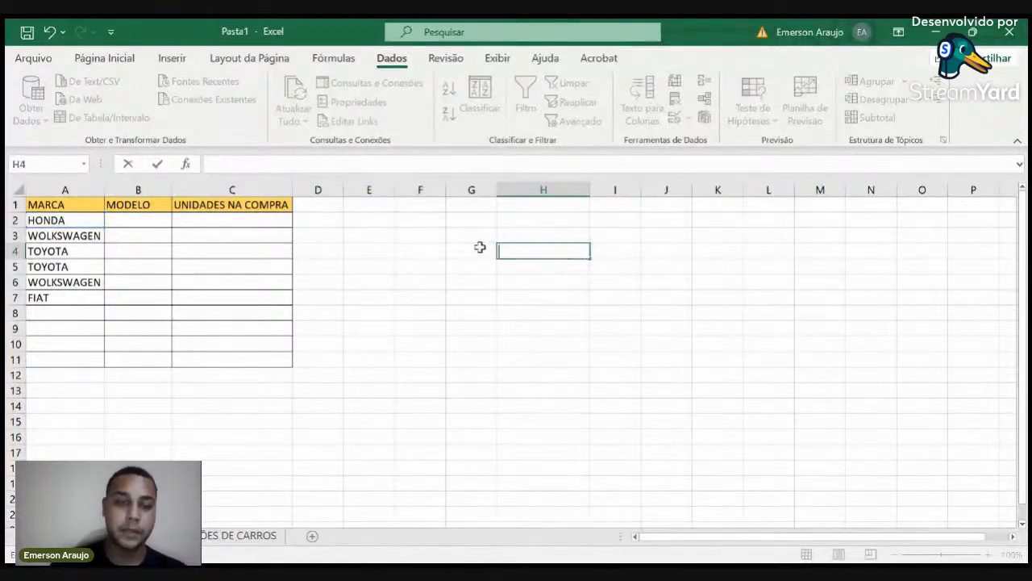
{"action": "left_click", "coordinate": [444, 257]}
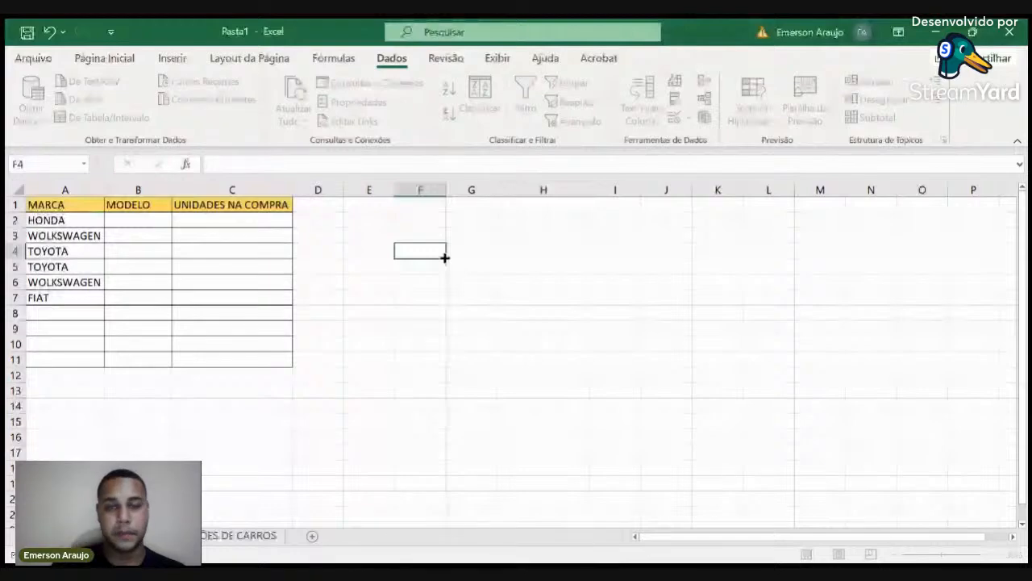
Step: Give B2 a list validation whose source formula refers indirectly to the brand in A2
{"action": "left_click", "coordinate": [157, 214]}
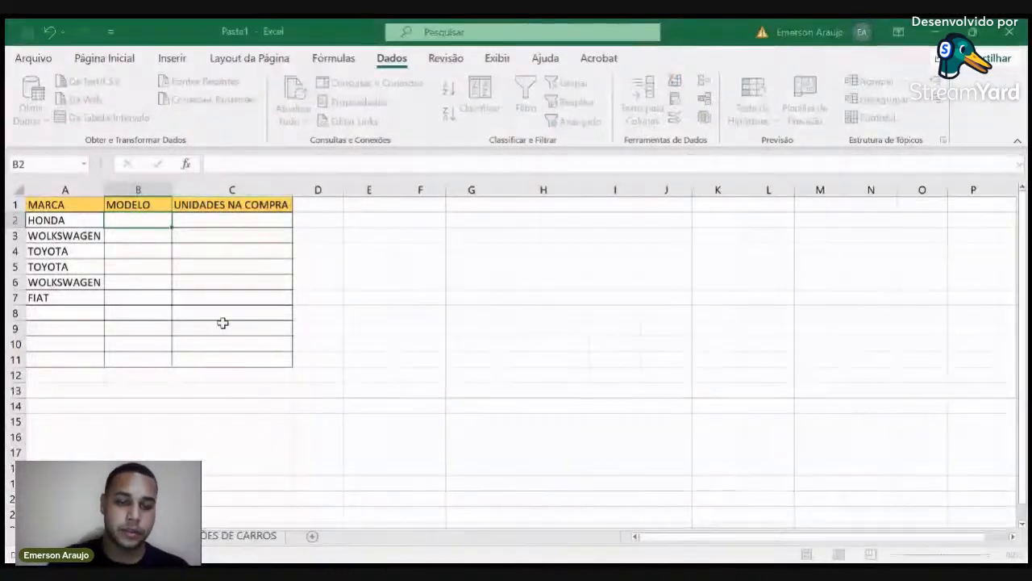
{"action": "left_click", "coordinate": [49, 219]}
{"action": "key", "text": "ctrl+c"}
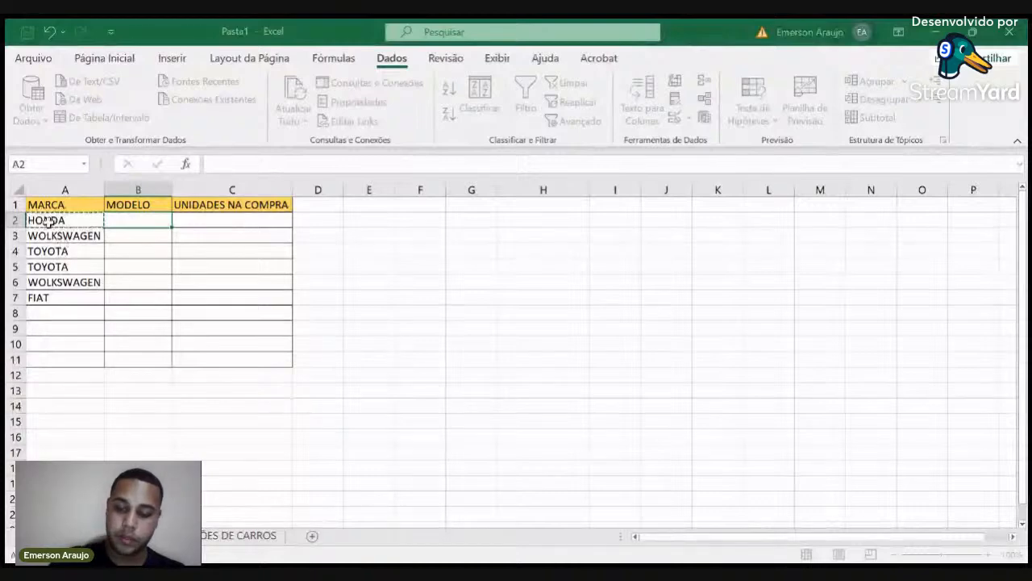
{"action": "type", "text": ")"}
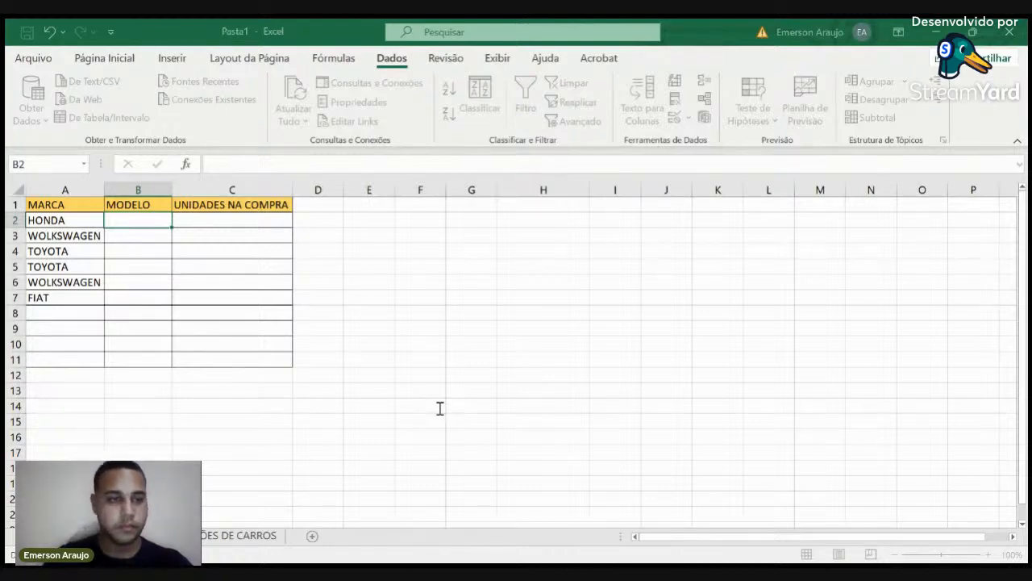
{"action": "left_click", "coordinate": [74, 224]}
{"action": "key", "text": "ctrl+c"}
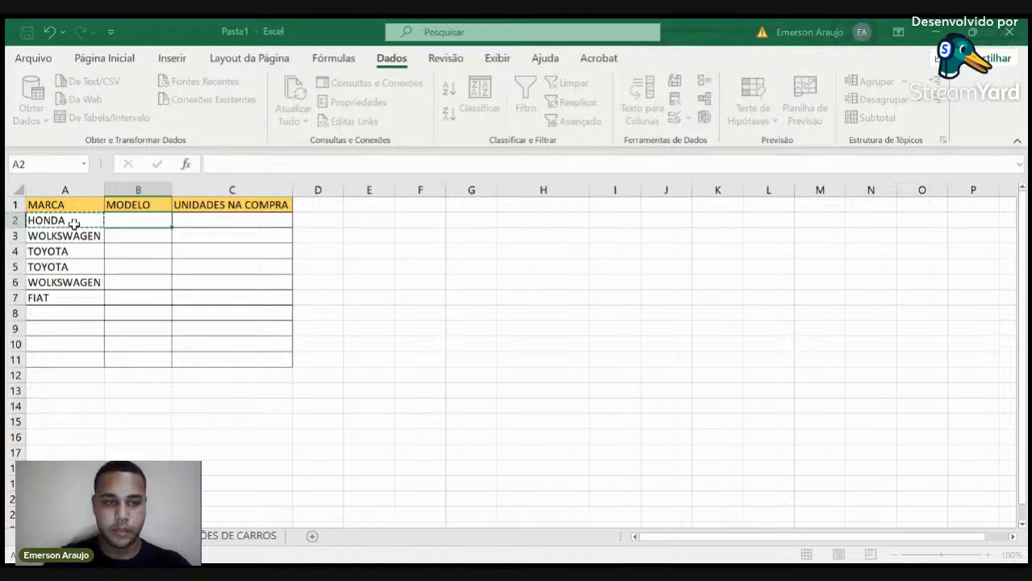
{"action": "key", "text": "Return"}
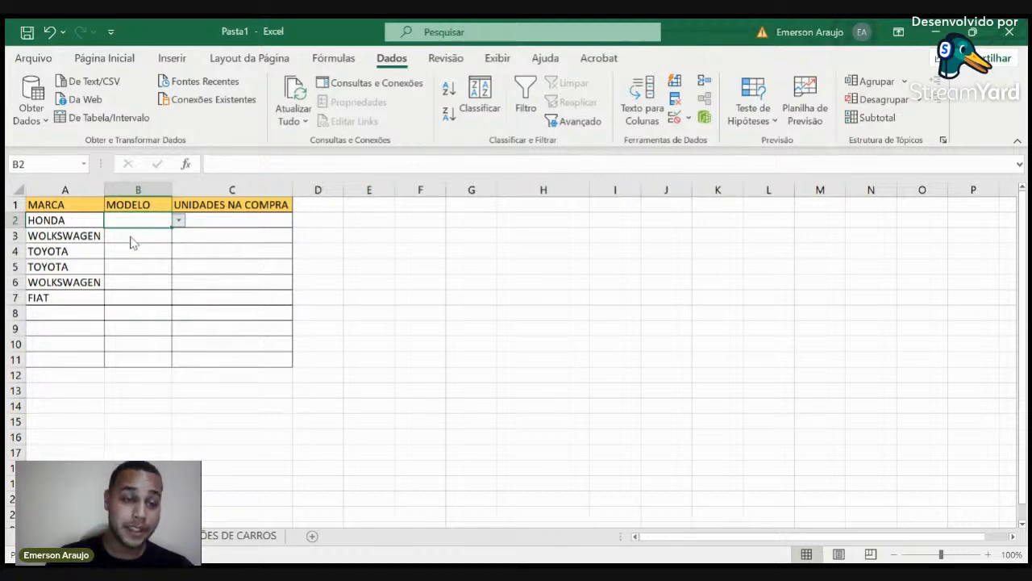
Step: Choose the model CITY in B2 from the drop-down list for the HONDA row
{"action": "left_click", "coordinate": [71, 220]}
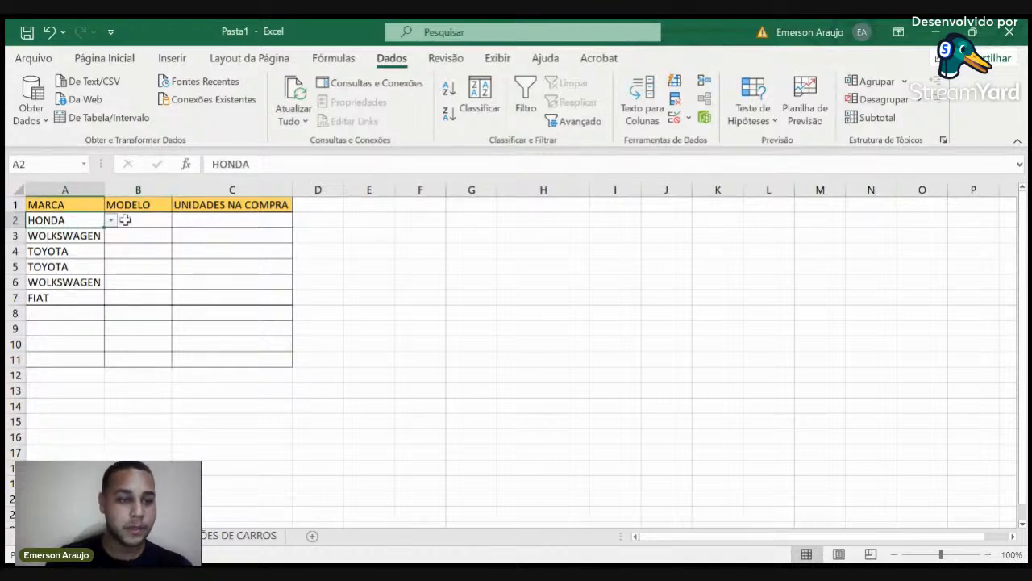
{"action": "left_click", "coordinate": [126, 220]}
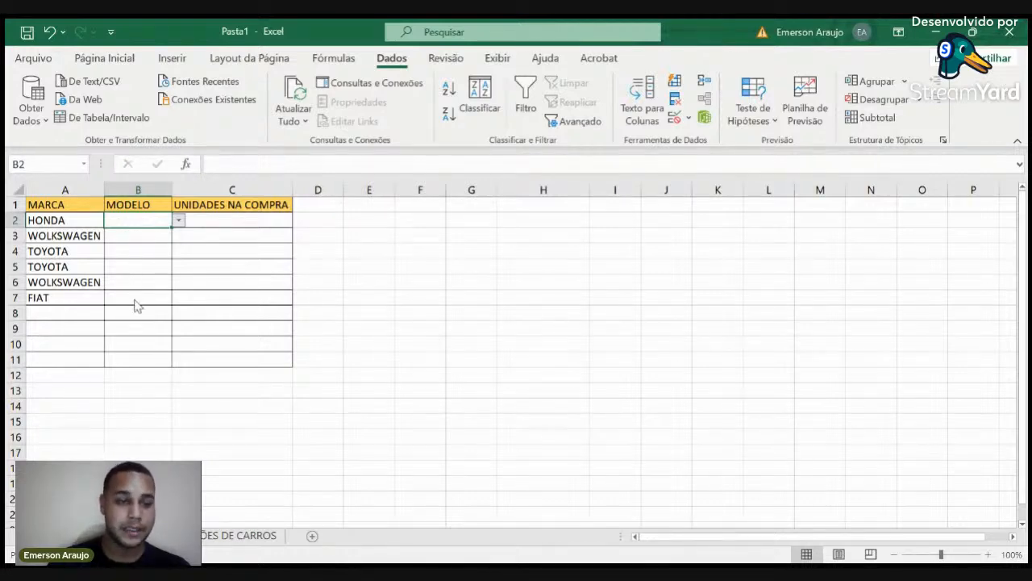
{"action": "left_click", "coordinate": [125, 243]}
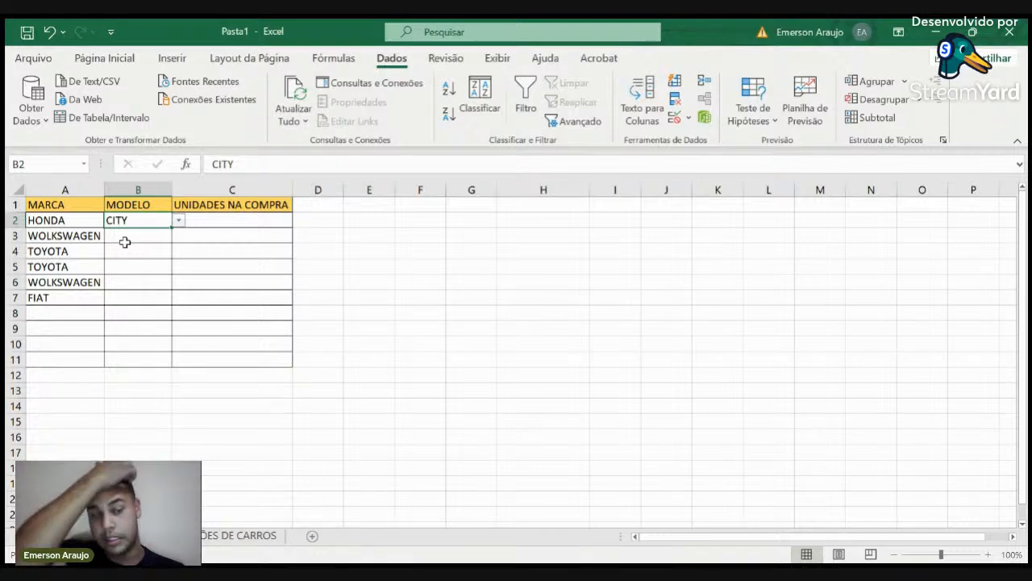
Step: Review the list source behind the model drop-down in B2 and its HONDA range on the car options sheet
{"action": "left_click", "coordinate": [130, 237]}
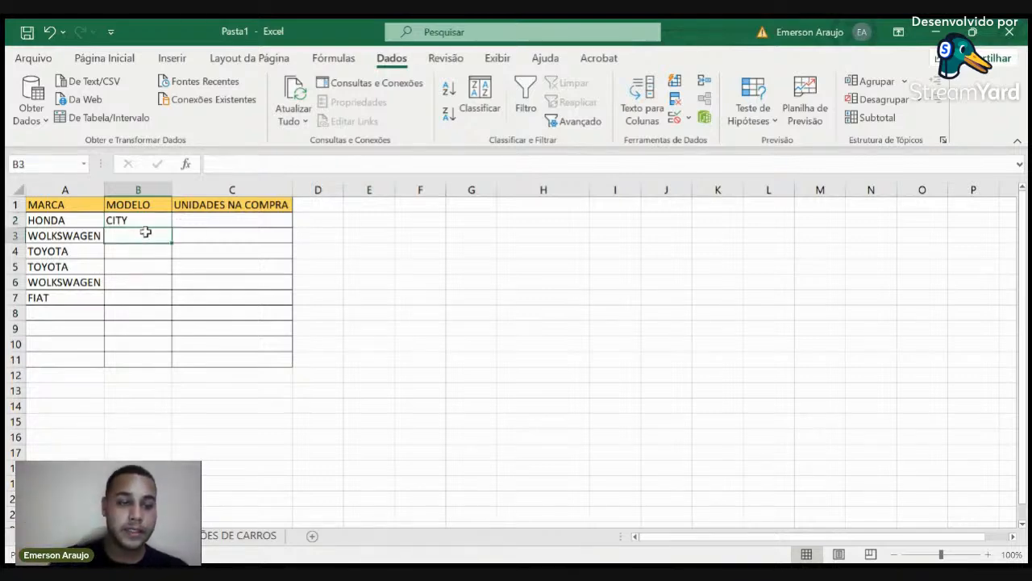
{"action": "left_click", "coordinate": [155, 221]}
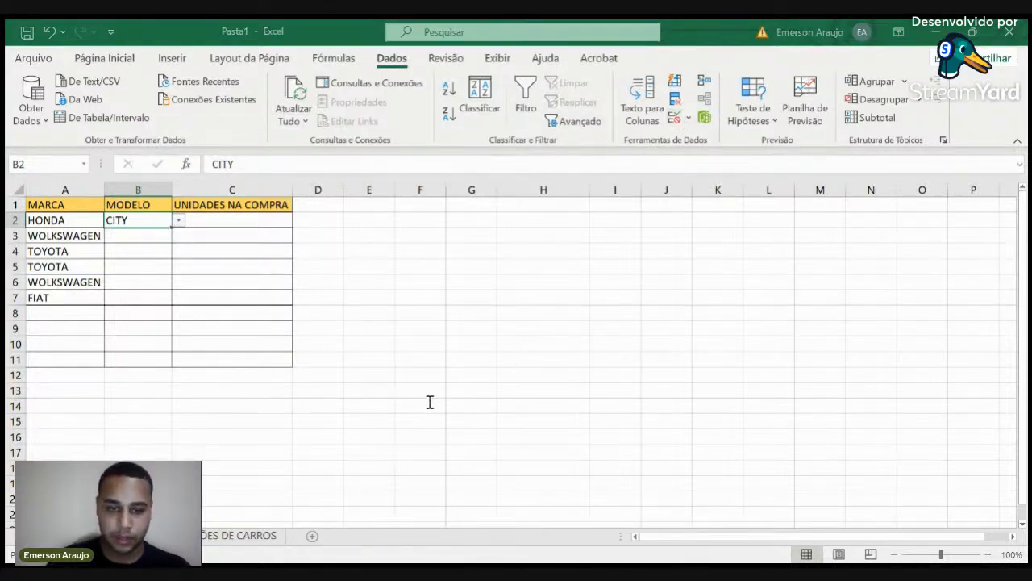
{"action": "key", "text": "ctrl+Page_Down"}
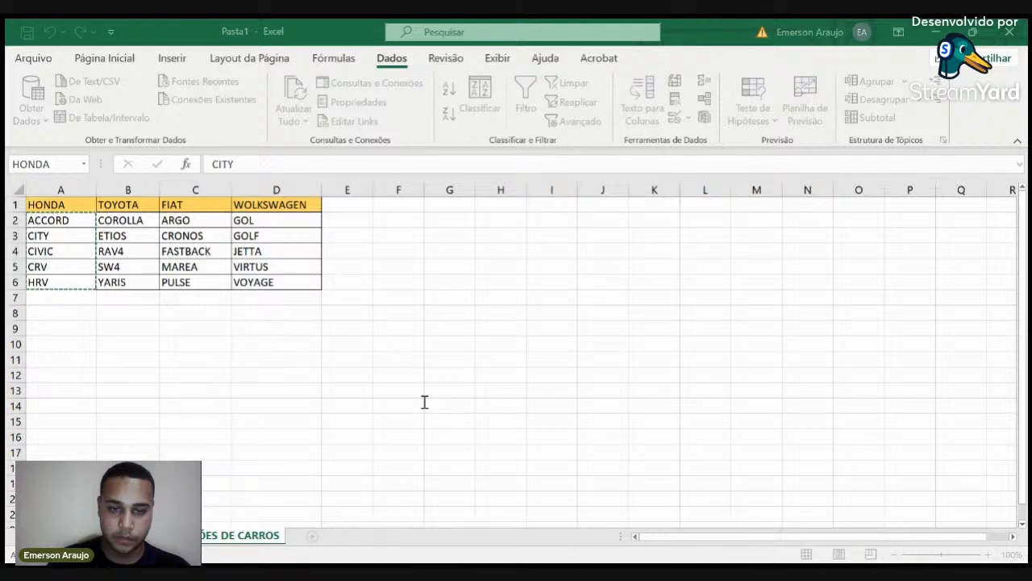
{"action": "key", "text": "BackSpace"}
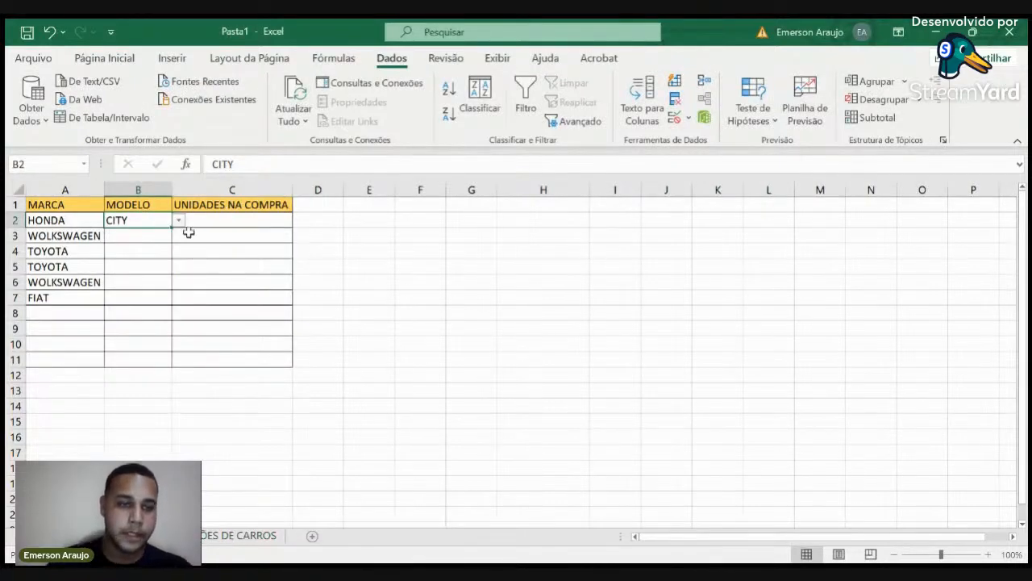
Step: Copy B2 with its model drop-down down the MODELO column through B11
{"action": "left_click_drag", "start_coordinate": [171, 227], "coordinate": [152, 386]}
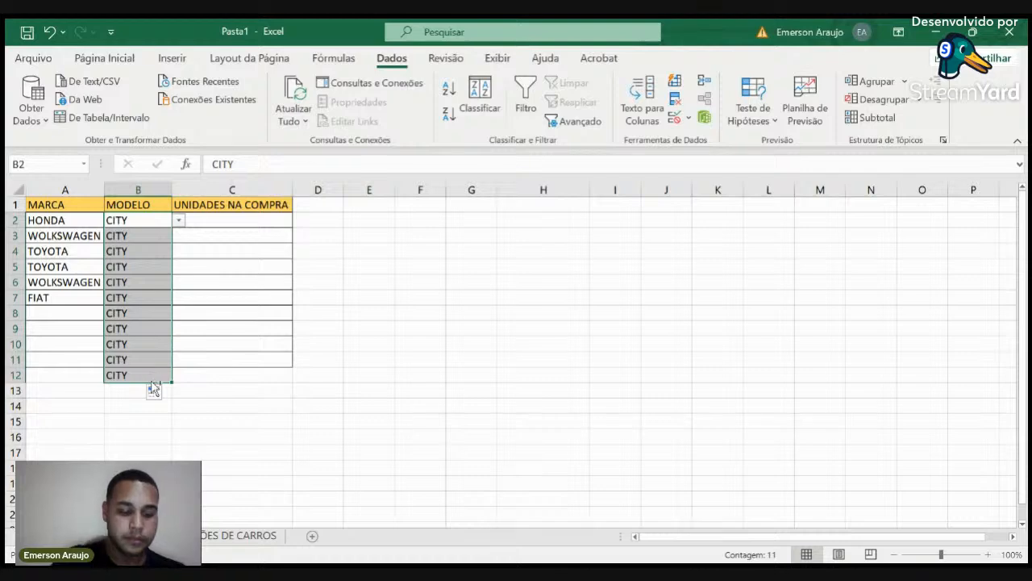
{"action": "key", "text": "ctrl+z"}
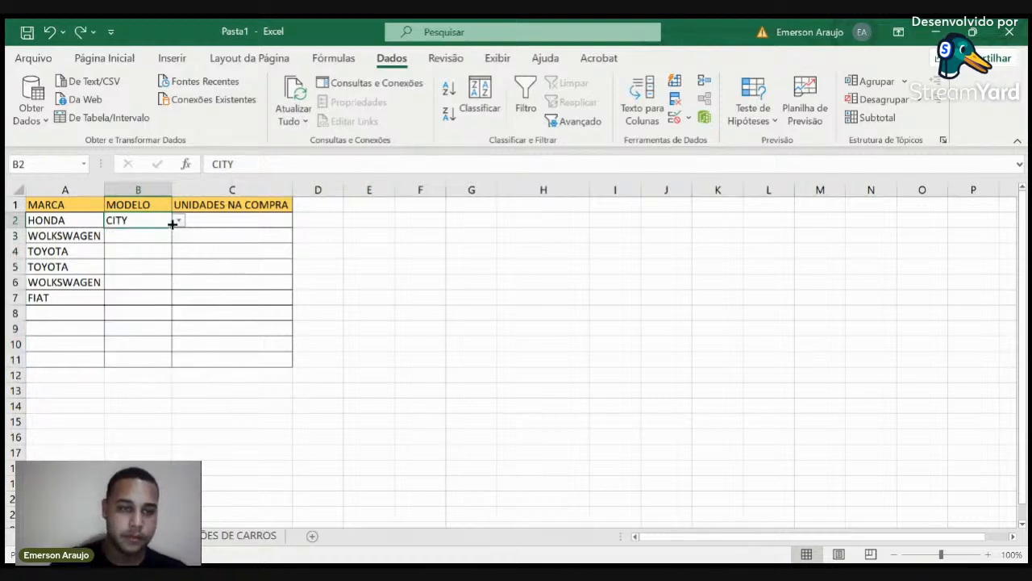
{"action": "left_click_drag", "start_coordinate": [172, 226], "coordinate": [166, 363]}
{"action": "left_click", "coordinate": [138, 233]}
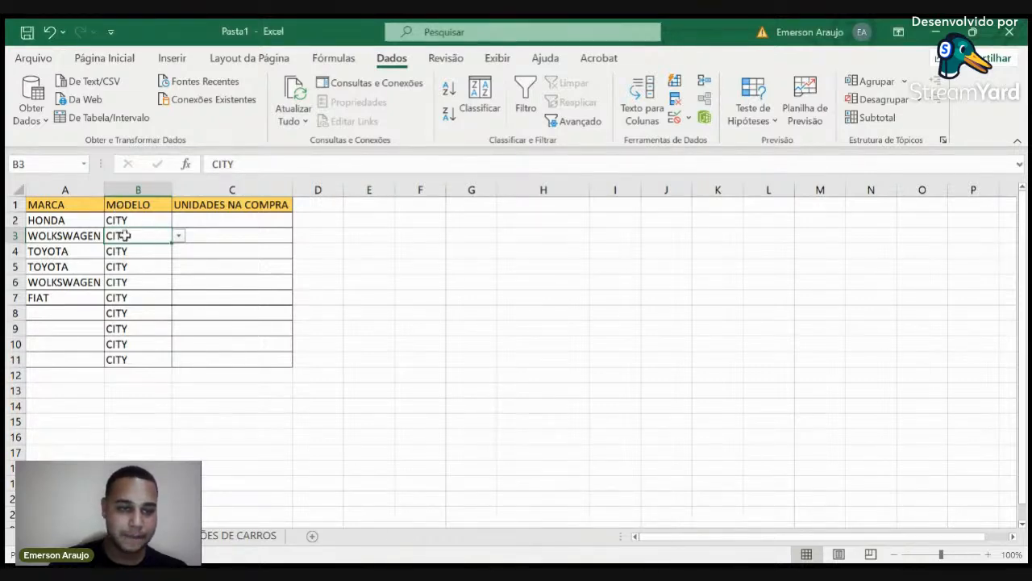
Step: Clear the copied model values from B3:B11, keeping their drop-down lists
{"action": "left_click_drag", "start_coordinate": [125, 235], "coordinate": [127, 357]}
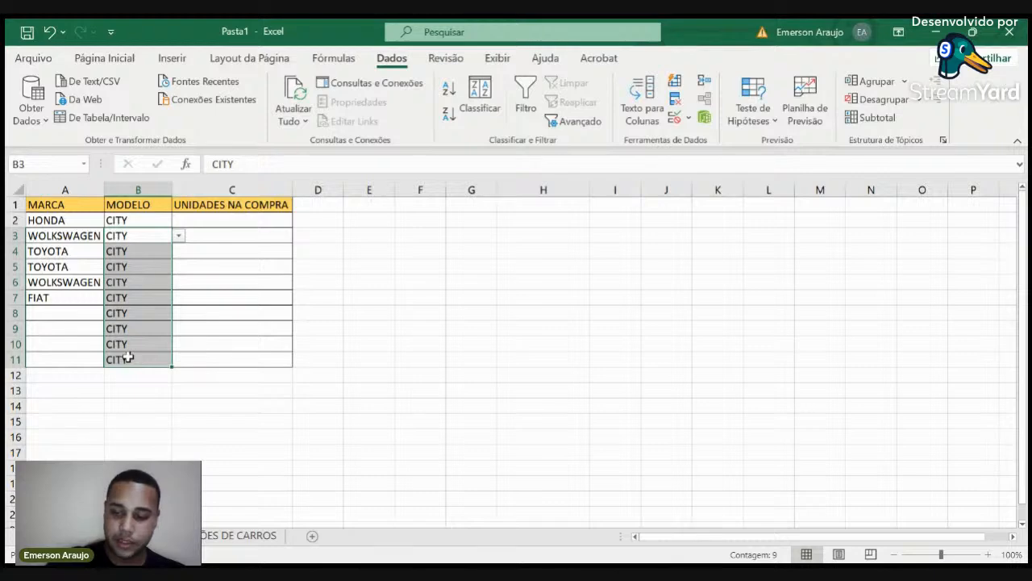
{"action": "key", "text": "Delete"}
{"action": "left_click", "coordinate": [134, 282]}
{"action": "left_click", "coordinate": [146, 247]}
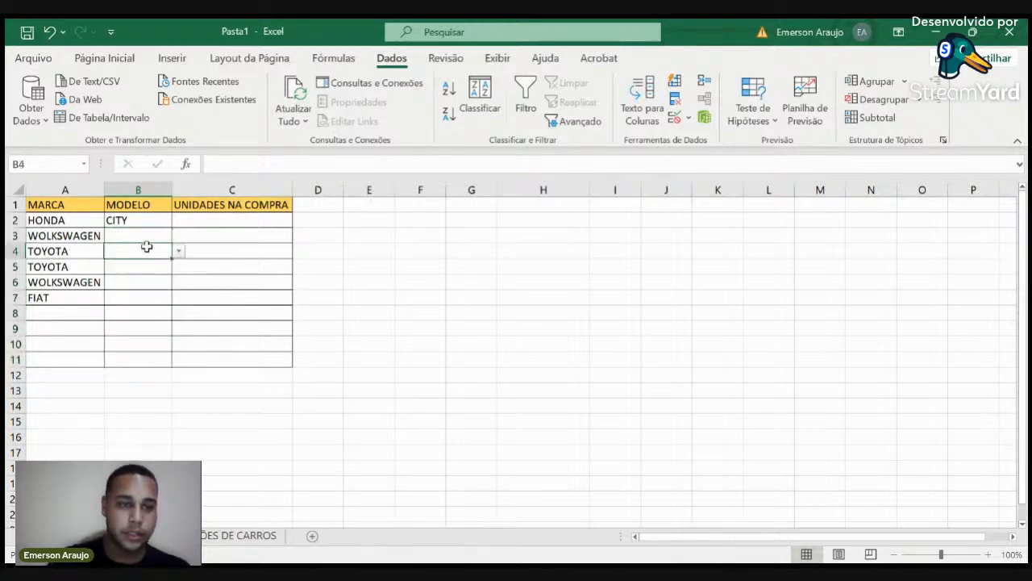
Step: Check the model drop-down in B3 against the WOLKSWAGEN brand in A3, comparing it with the HONDA row
{"action": "left_click", "coordinate": [147, 235]}
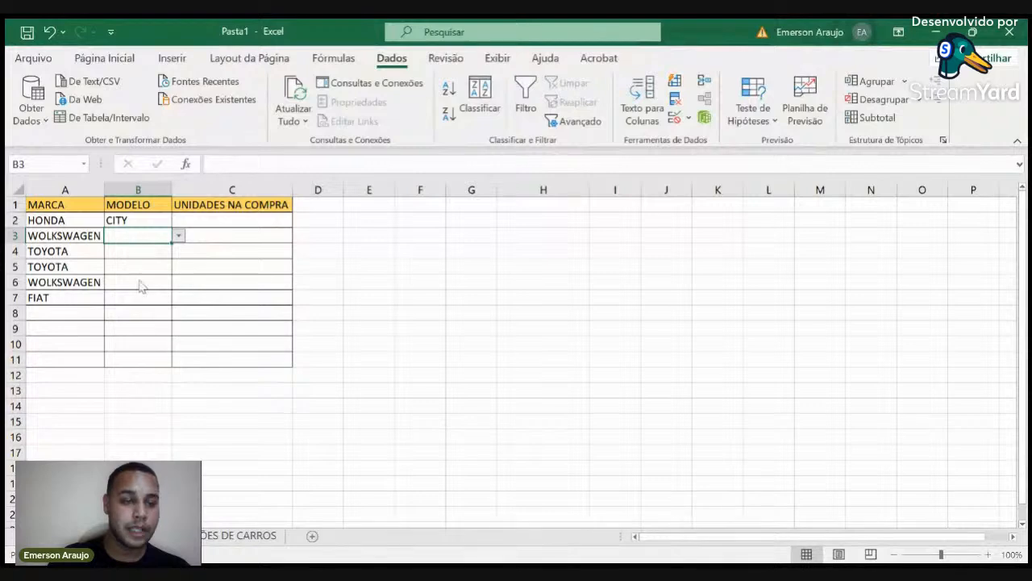
{"action": "left_click", "coordinate": [66, 236]}
{"action": "left_click", "coordinate": [124, 233]}
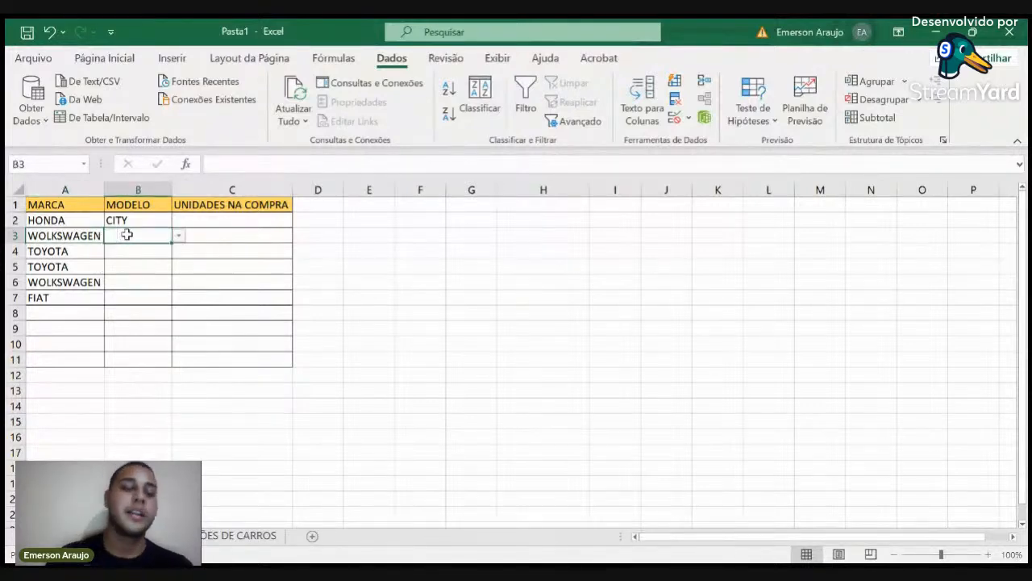
{"action": "left_click", "coordinate": [135, 254]}
{"action": "left_click", "coordinate": [127, 217]}
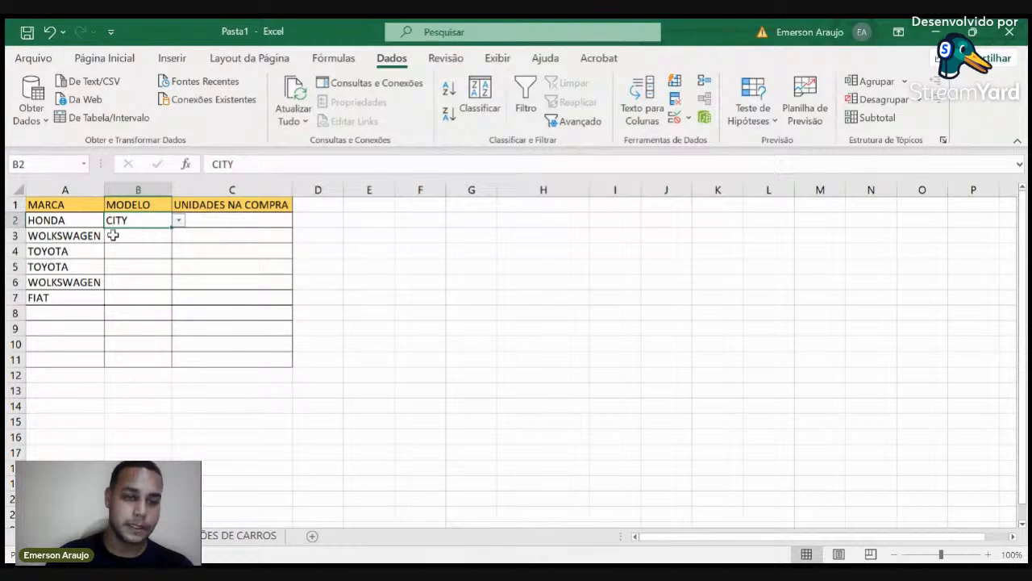
{"action": "left_click", "coordinate": [81, 236]}
{"action": "left_click", "coordinate": [138, 237]}
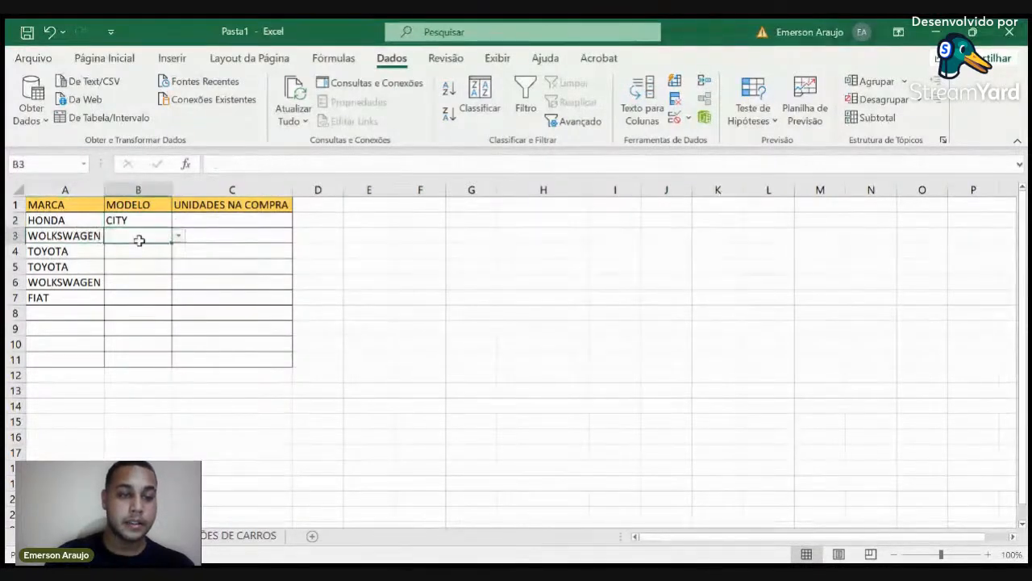
Step: Choose GOLF as the WOLKSWAGEN model in B3 and SW4 as the TOYOTA model in B4
{"action": "left_click", "coordinate": [87, 236]}
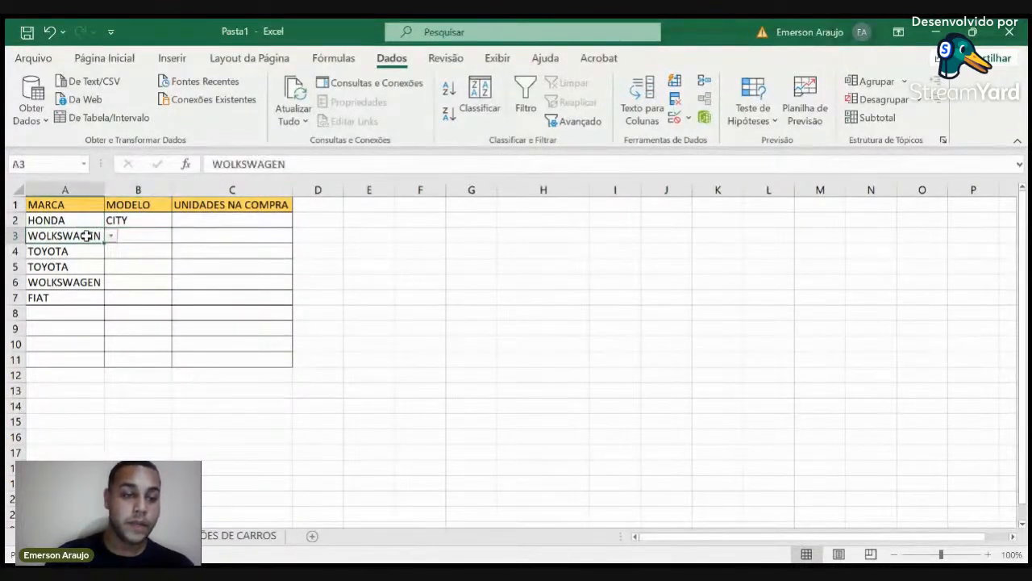
{"action": "left_click", "coordinate": [149, 235]}
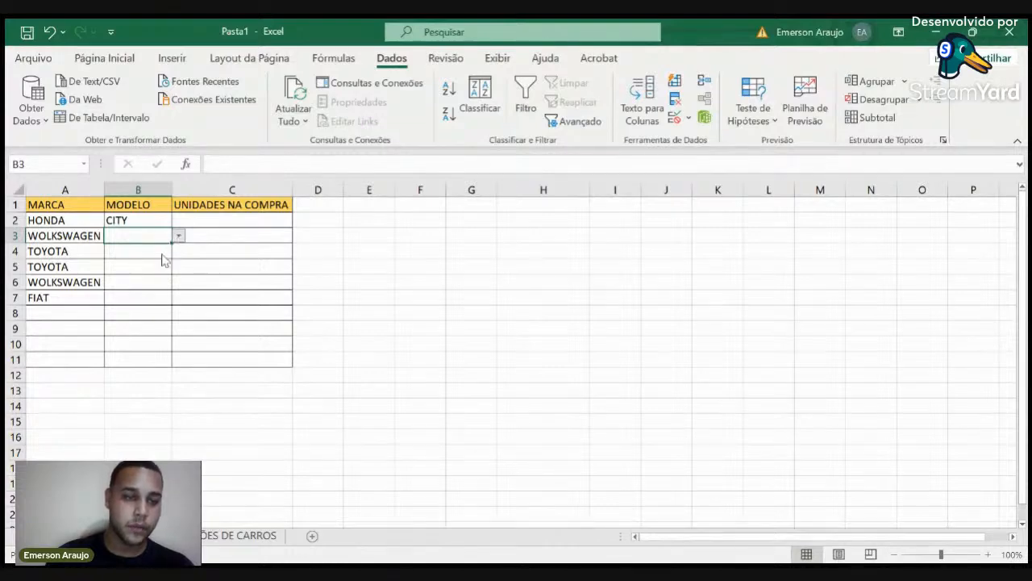
{"action": "type", "text": "GOLF"}
{"action": "left_click", "coordinate": [58, 253]}
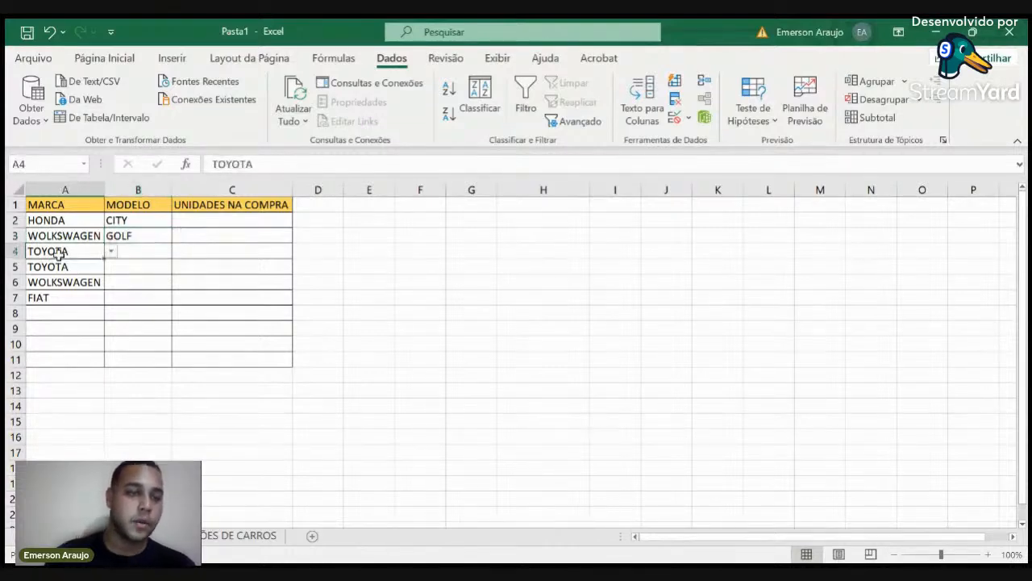
{"action": "left_click", "coordinate": [139, 252]}
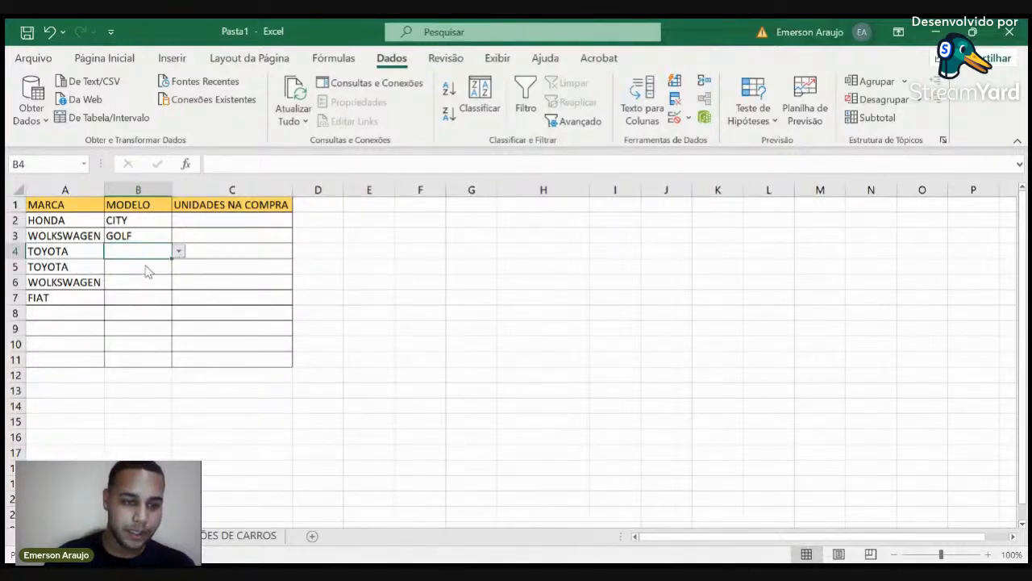
{"action": "type", "text": "SW4"}
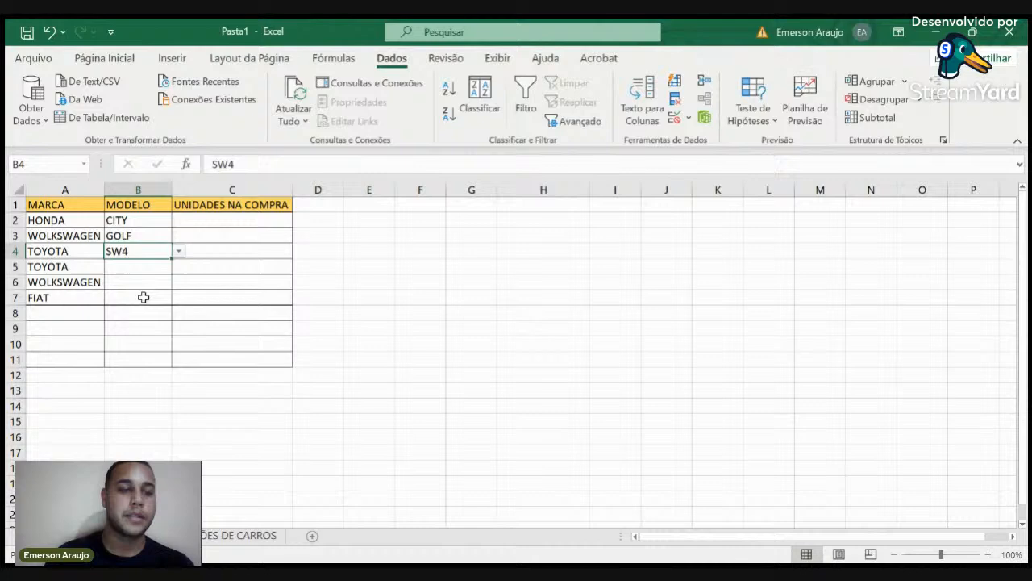
Step: Choose MAREA as the model for the FIAT row in B7
{"action": "left_click", "coordinate": [67, 283]}
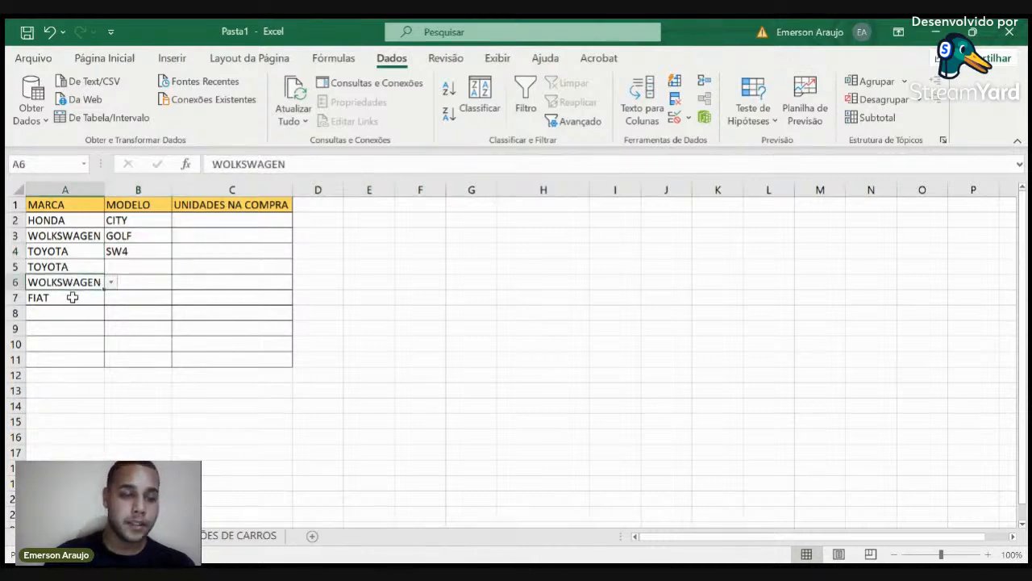
{"action": "left_click", "coordinate": [71, 296]}
{"action": "left_click", "coordinate": [135, 299]}
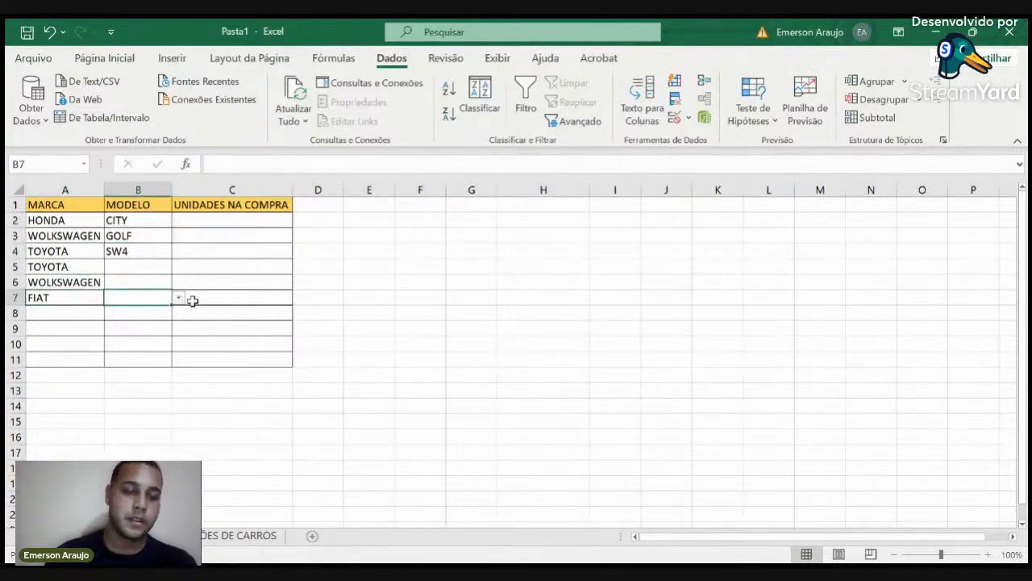
{"action": "left_click", "coordinate": [158, 344]}
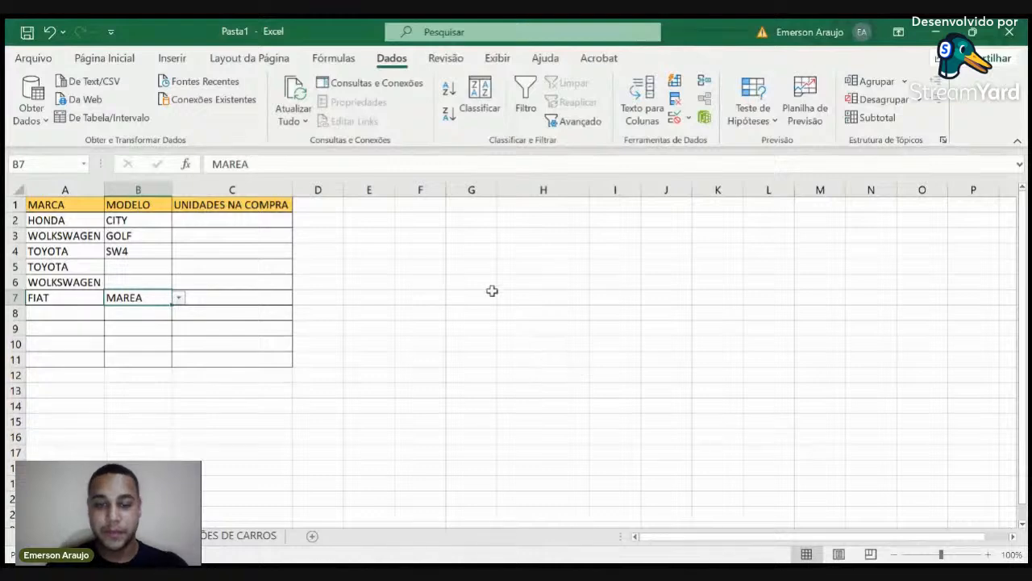
{"action": "left_click", "coordinate": [519, 253]}
{"action": "type", "text": "=INDIRET"}
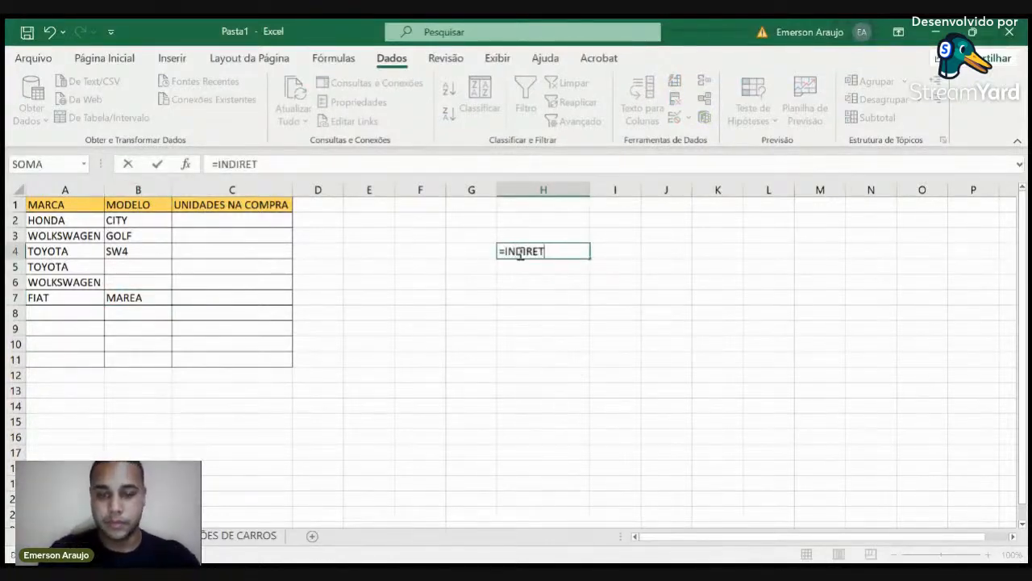
{"action": "type", "text": "O"}
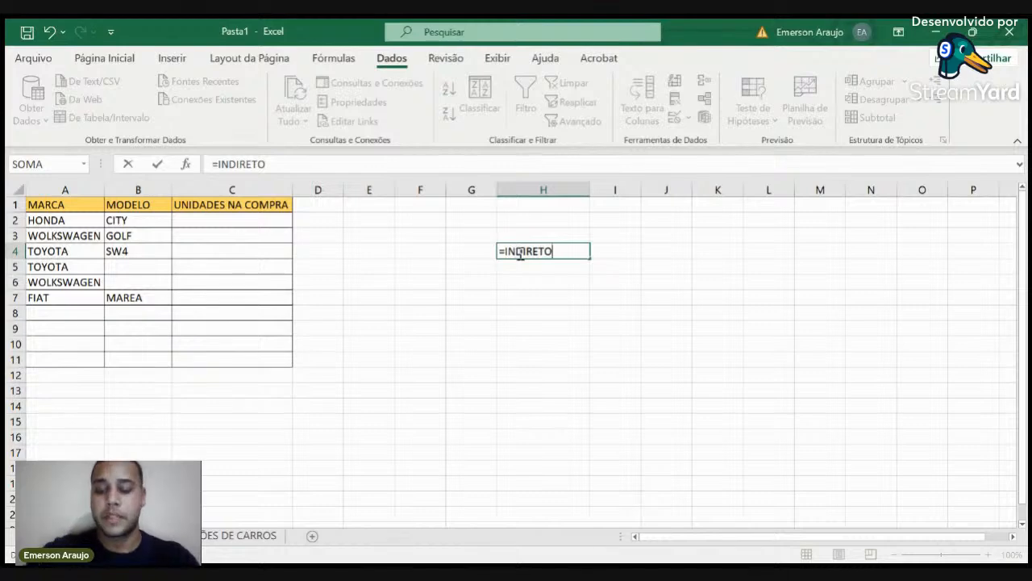
{"action": "type", "text": "("}
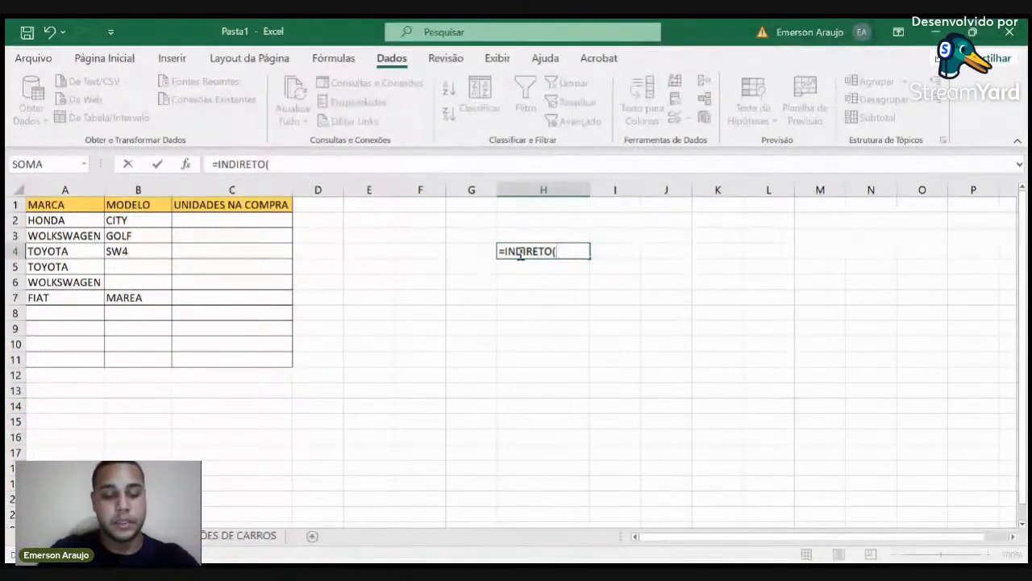
{"action": "type", "text": "A2"}
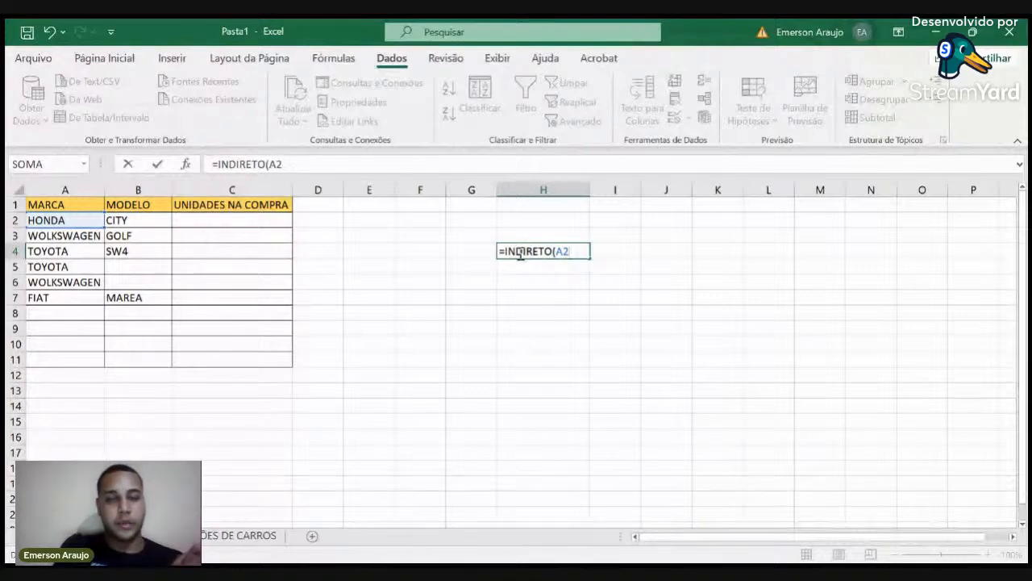
{"action": "key", "text": "BackSpace"}
{"action": "key", "text": "BackSpace"}
{"action": "key", "text": "BackSpace"}
{"action": "key", "text": "BackSpace"}
{"action": "key", "text": "BackSpace"}
{"action": "key", "text": "BackSpace"}
{"action": "key", "text": "BackSpace"}
{"action": "key", "text": "BackSpace"}
{"action": "key", "text": "BackSpace"}
{"action": "key", "text": "BackSpace"}
{"action": "key", "text": "BackSpace"}
{"action": "key", "text": "BackSpace"}
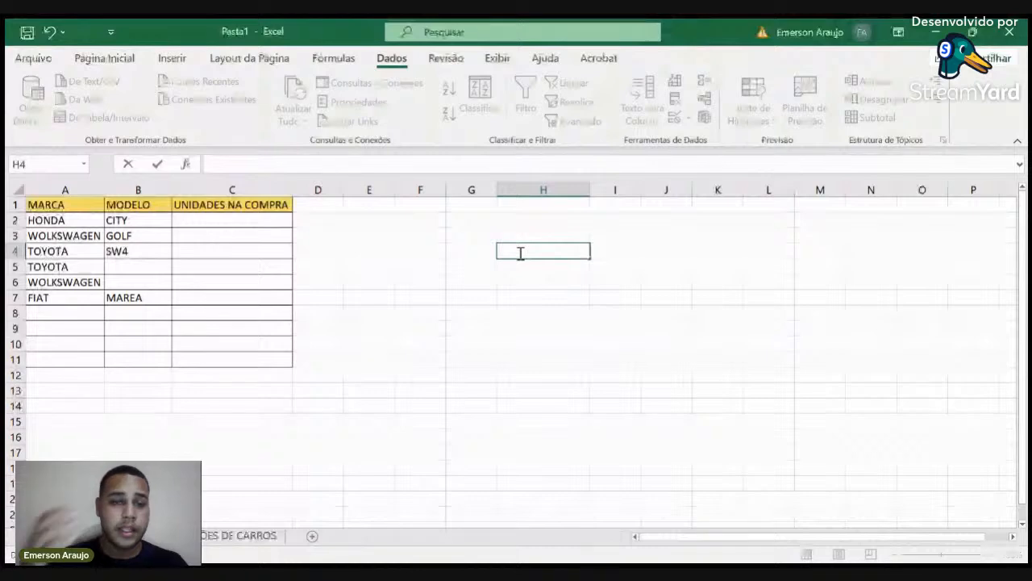
{"action": "left_click", "coordinate": [413, 253]}
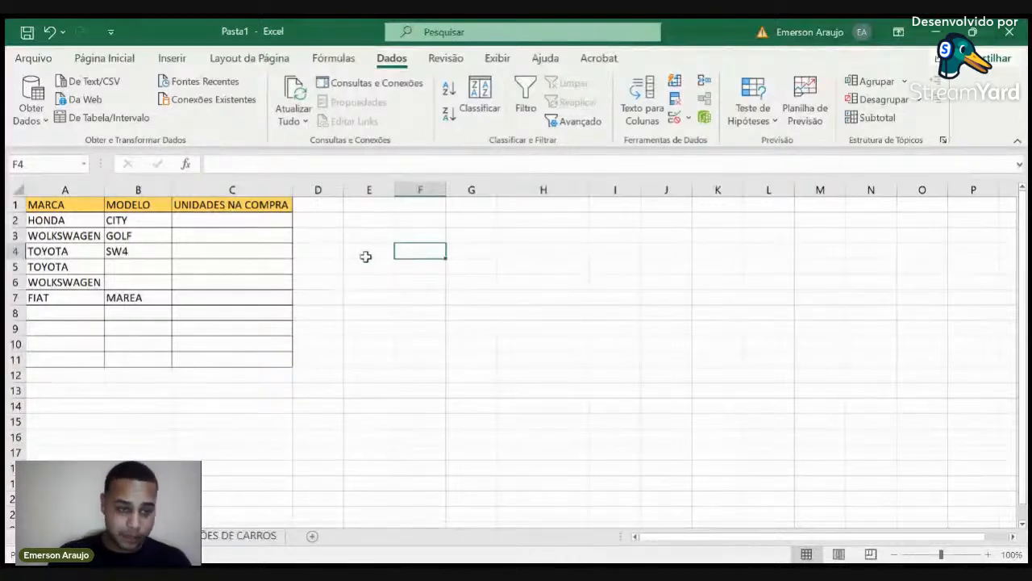
{"action": "left_click", "coordinate": [120, 265]}
{"action": "left_click", "coordinate": [138, 281]}
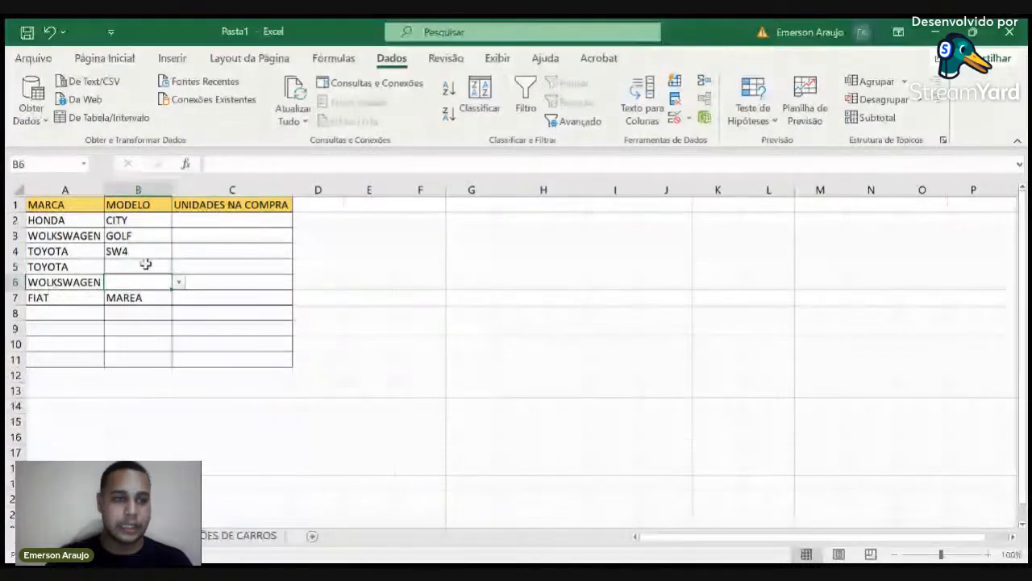
{"action": "left_click", "coordinate": [145, 264]}
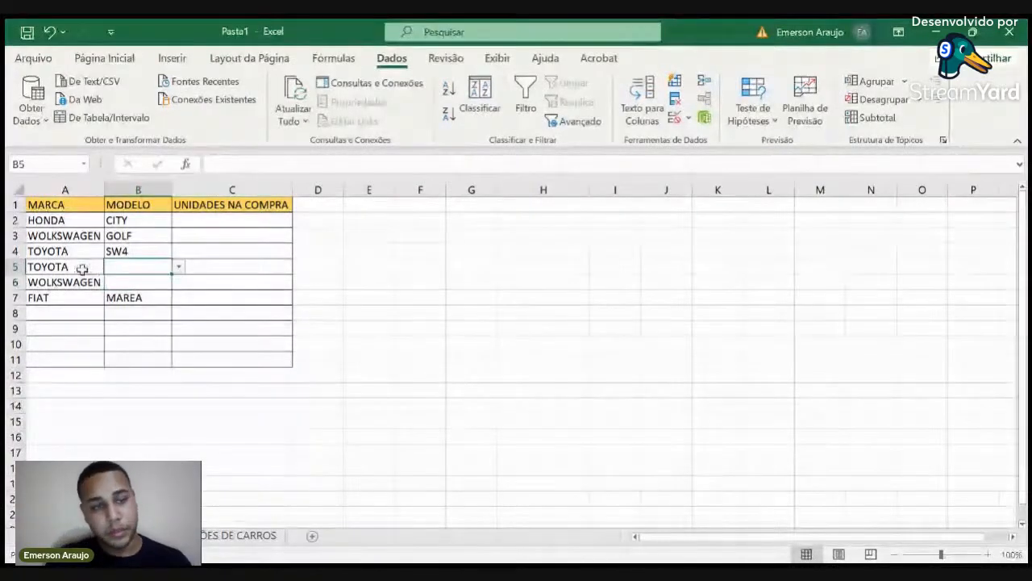
Step: Change the brand in A3 to FIAT and pick MAREA as its model in B3
{"action": "left_click", "coordinate": [85, 236]}
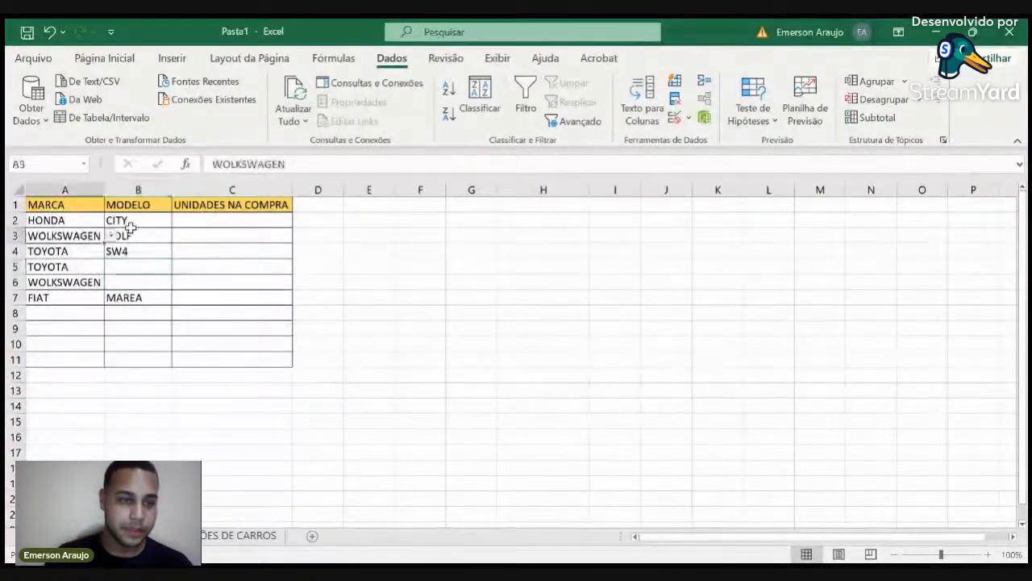
{"action": "left_click", "coordinate": [113, 234]}
{"action": "left_click", "coordinate": [88, 239]}
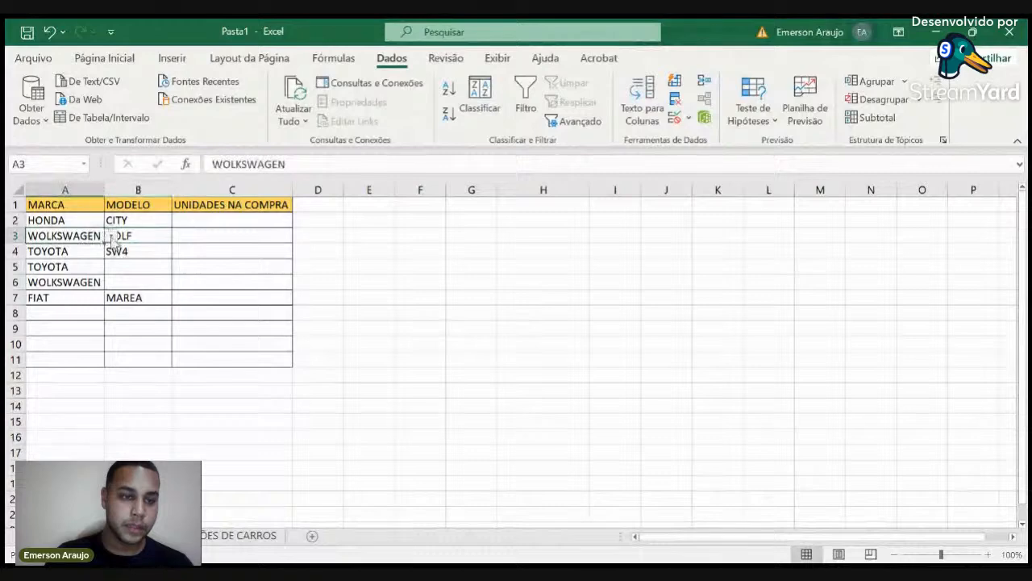
{"action": "left_click", "coordinate": [111, 236]}
{"action": "left_click", "coordinate": [84, 269]}
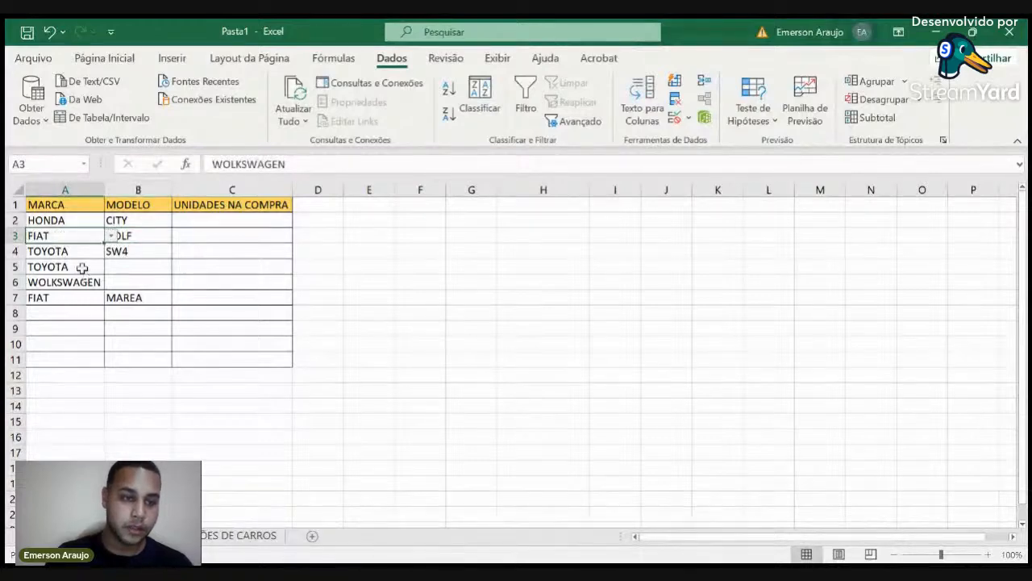
{"action": "left_click", "coordinate": [142, 236]}
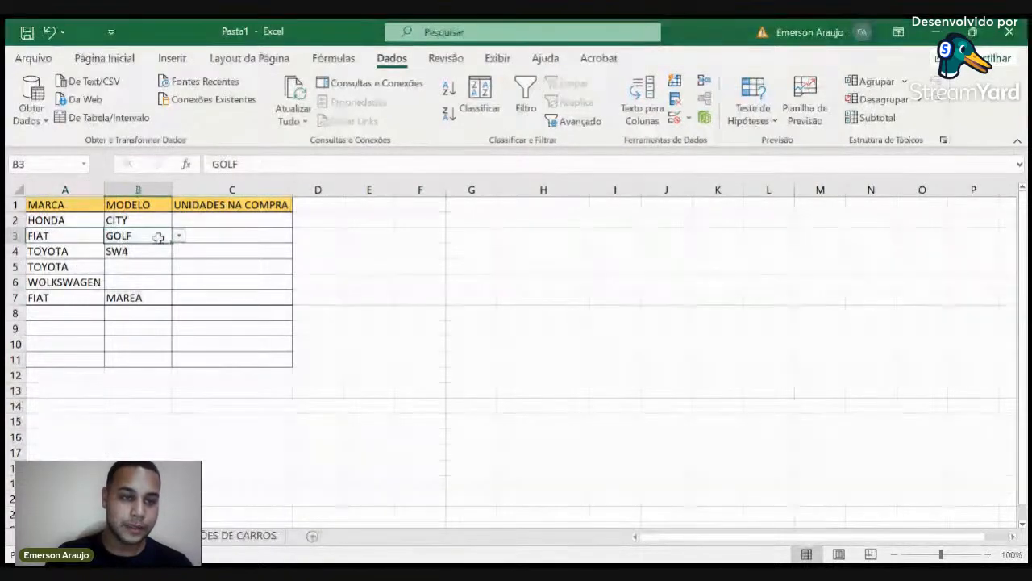
{"action": "left_click", "coordinate": [178, 236]}
{"action": "left_click", "coordinate": [168, 258]}
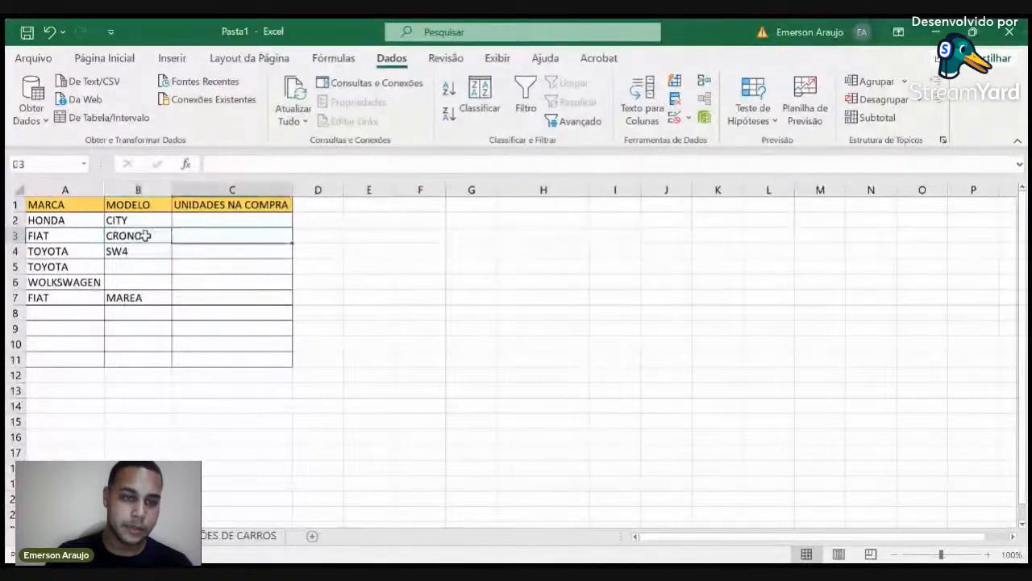
{"action": "left_click", "coordinate": [171, 277]}
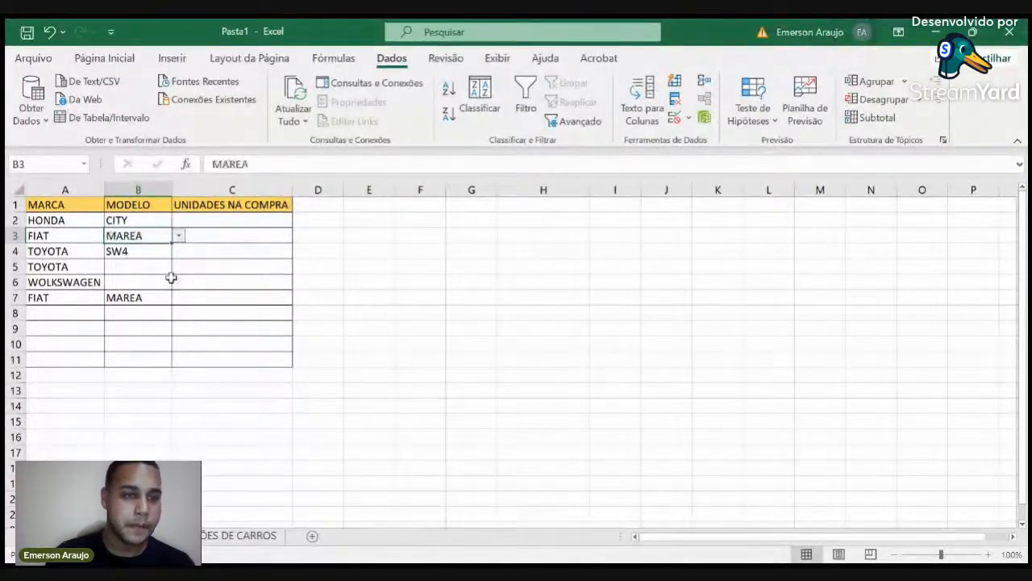
Step: Change the brand in A2 to FIAT and pick FASTBACK as its model in B2
{"action": "left_click", "coordinate": [64, 278]}
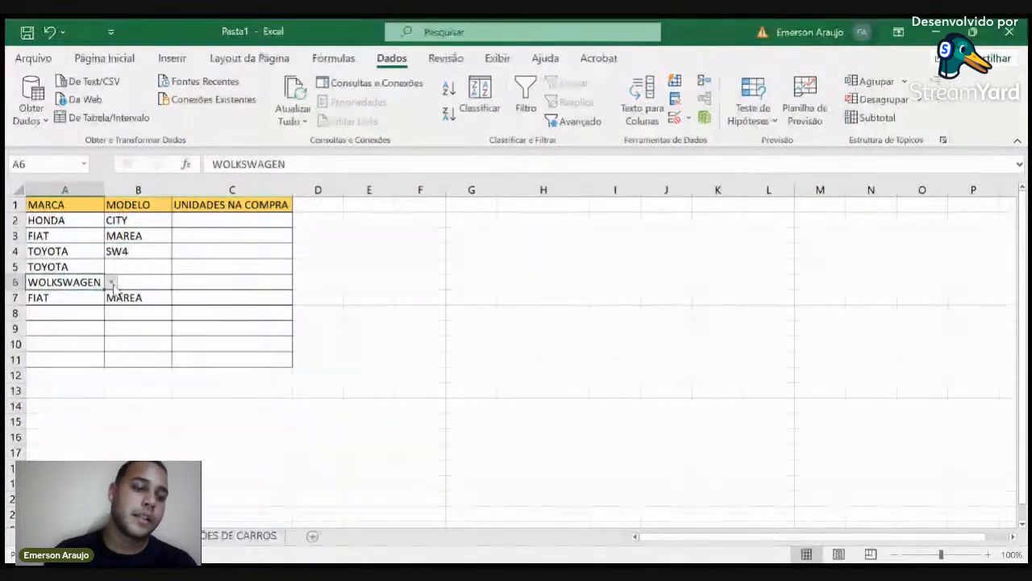
{"action": "left_click", "coordinate": [80, 219]}
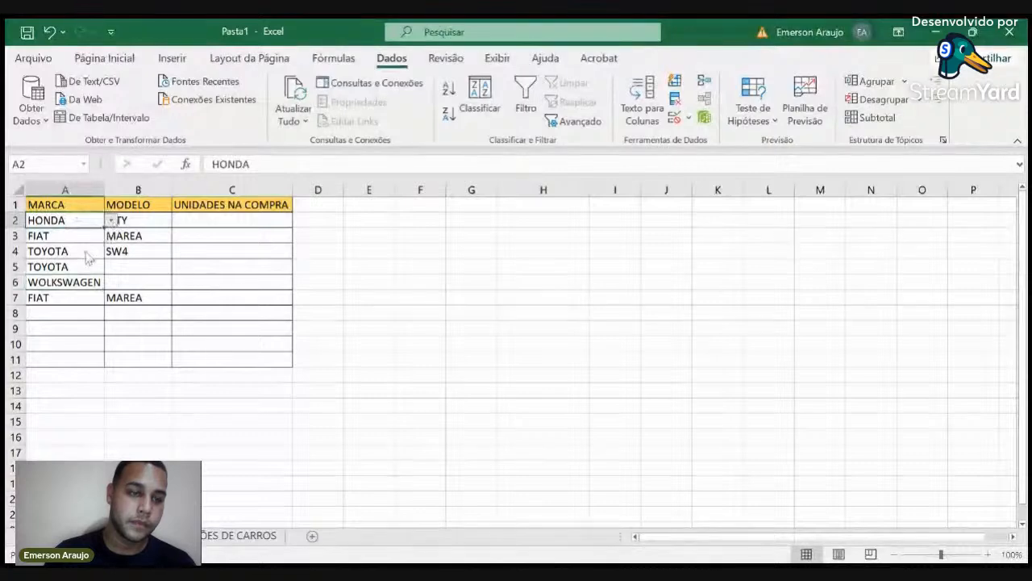
{"action": "left_click", "coordinate": [141, 218]}
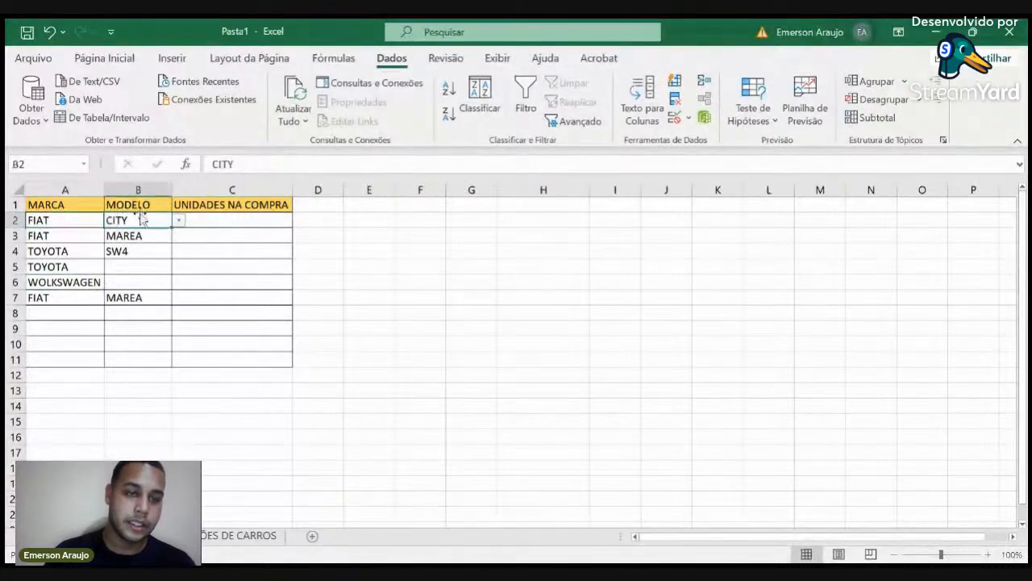
{"action": "left_click", "coordinate": [171, 255]}
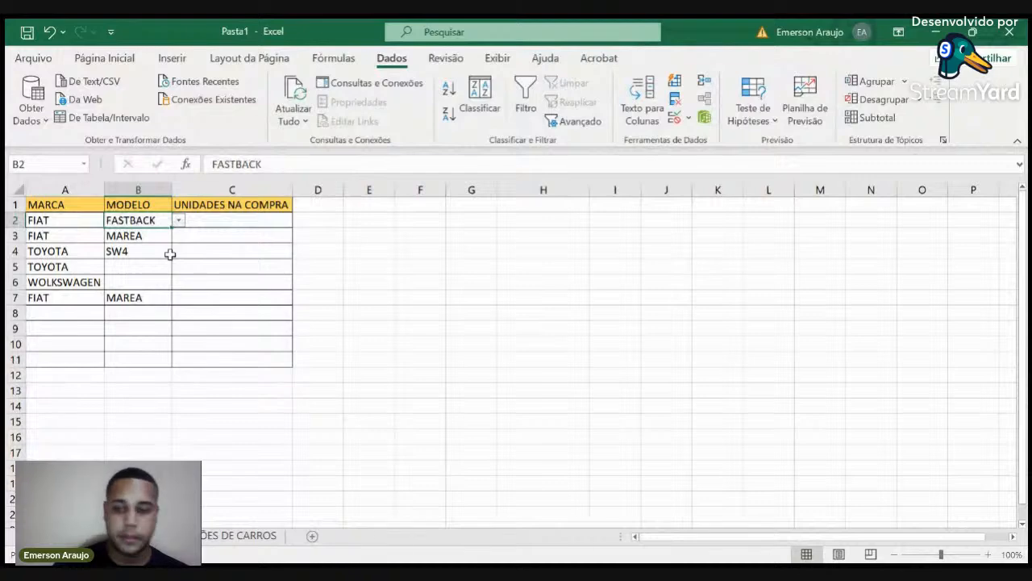